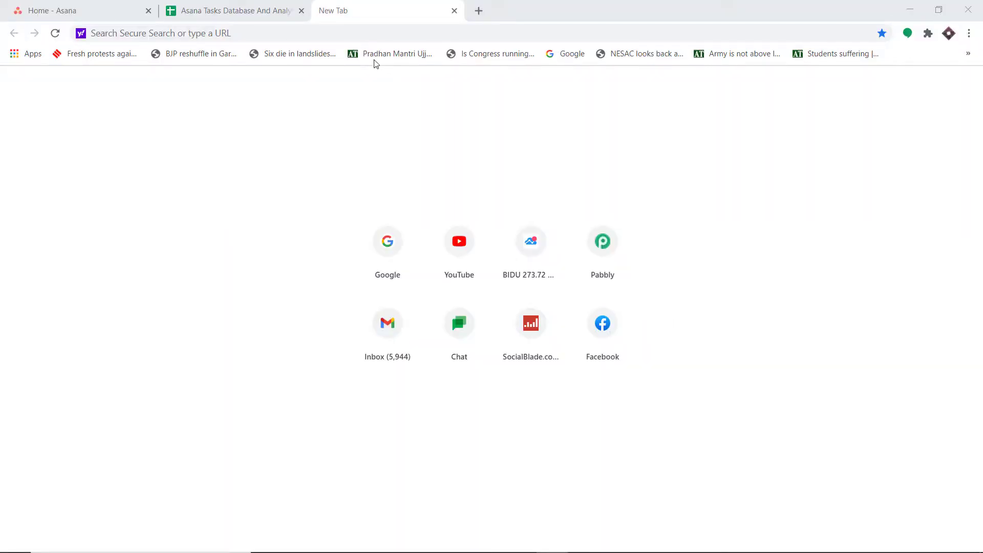
Go to pabbly.com, choose the Connect product and access its dashboard from the account's applications
{"action": "left_click", "coordinate": [365, 34]}
{"action": "type", "text": "pabbly.com"}
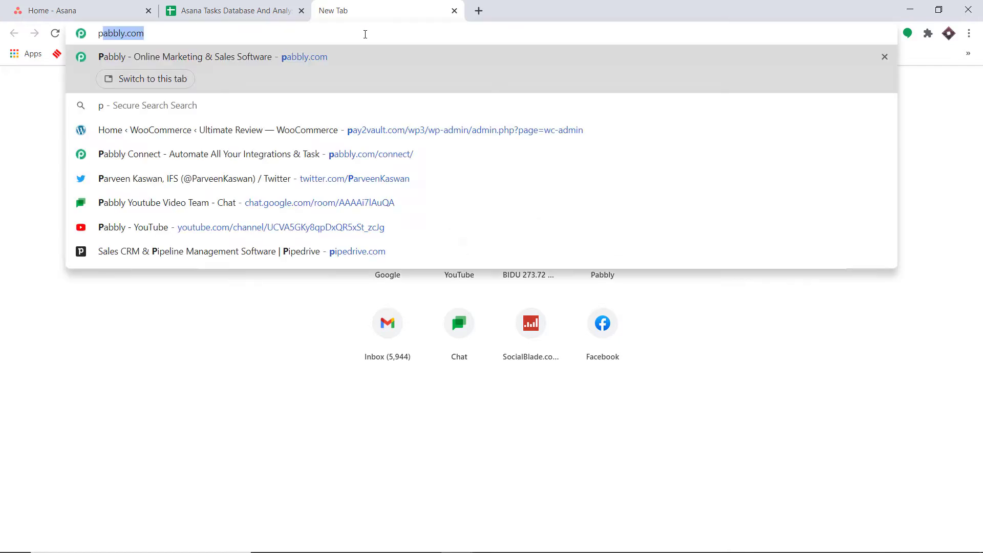
{"action": "key", "text": "Return"}
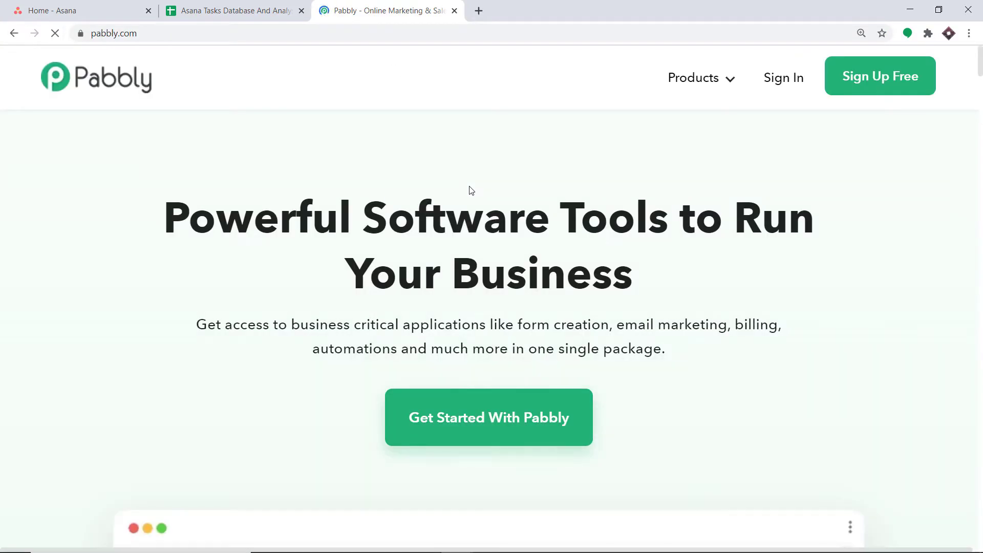
{"action": "mouse_move", "coordinate": [717, 89]}
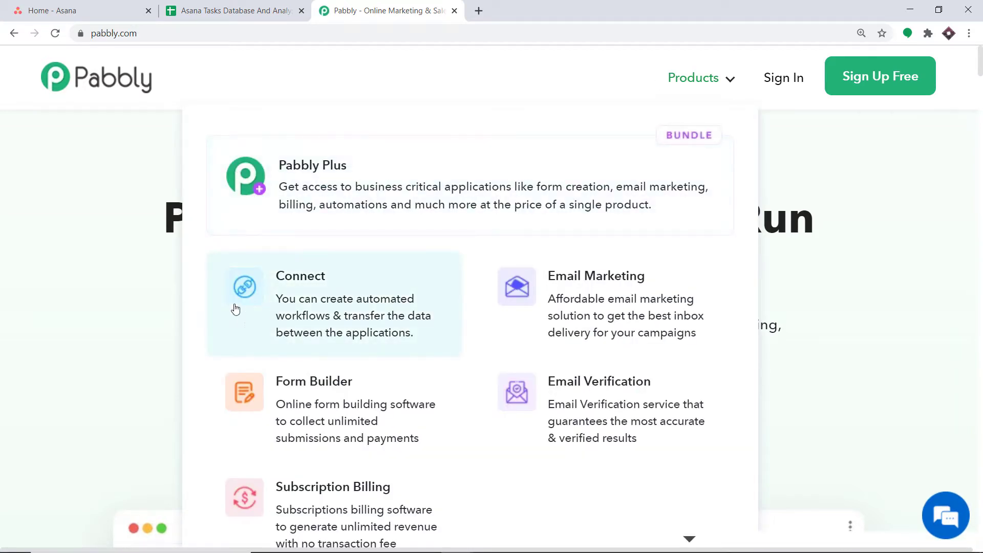
{"action": "left_click", "coordinate": [328, 306]}
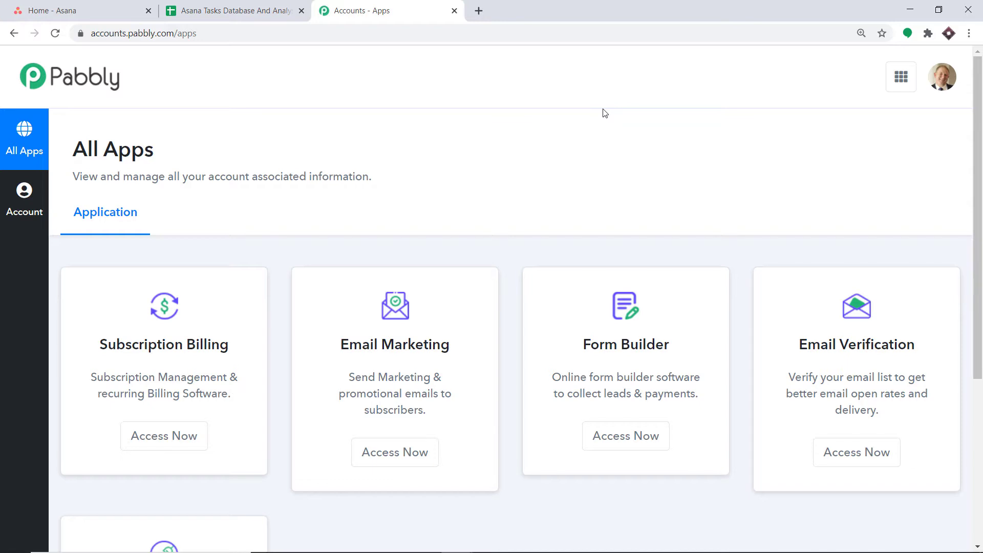
{"action": "scroll", "coordinate": [605, 114], "scroll_direction": "down", "scroll_amount": 5}
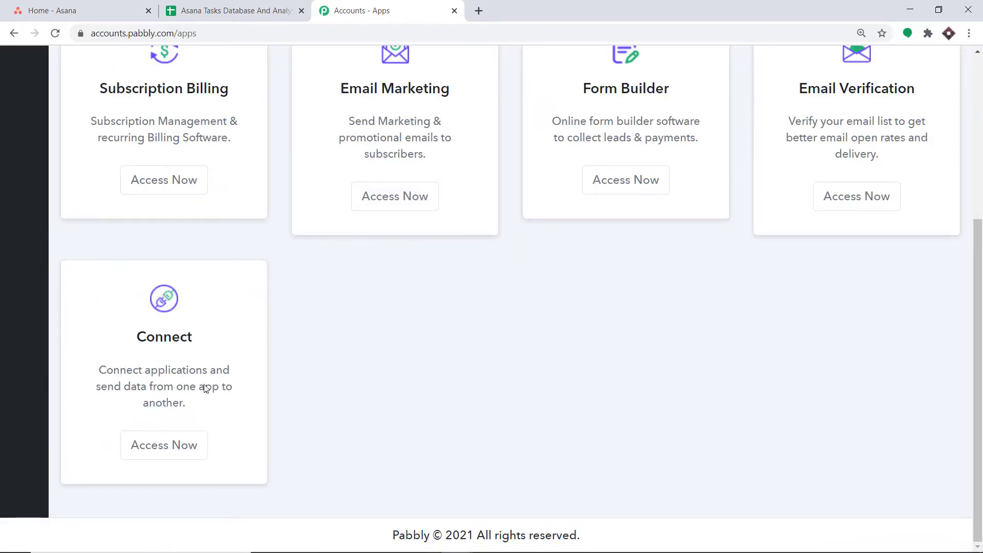
{"action": "left_click", "coordinate": [161, 448]}
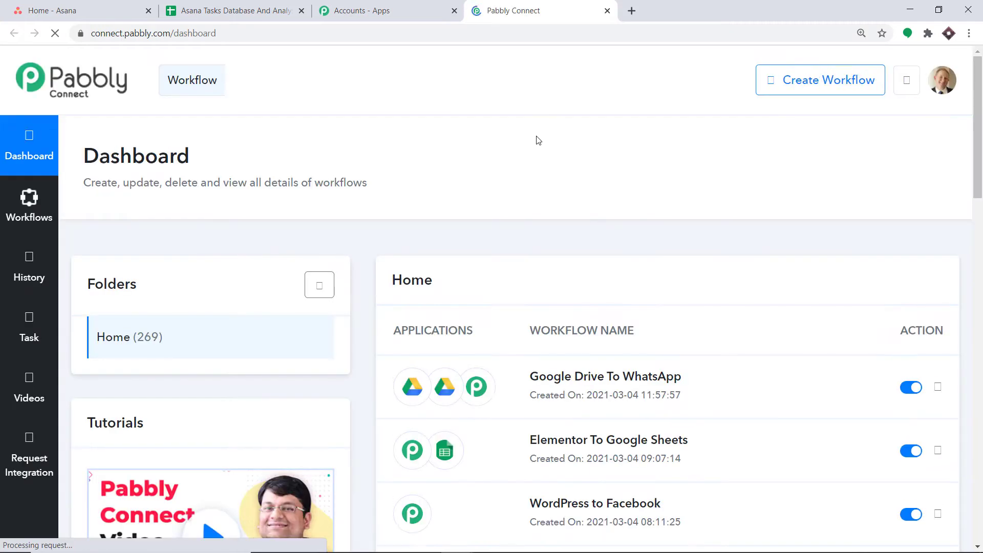
Create a new workflow named "Asana To Google Sheets"
{"action": "left_click", "coordinate": [816, 81]}
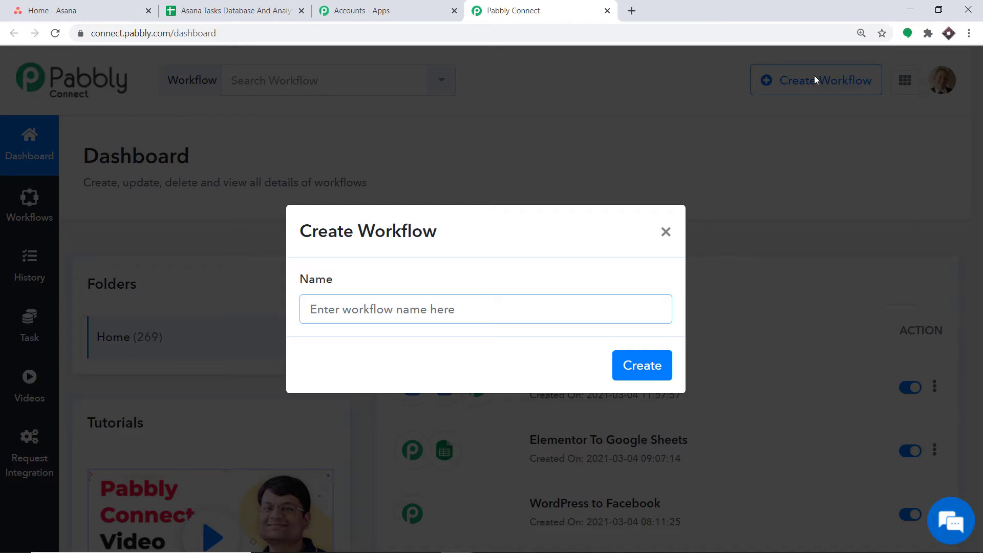
{"action": "type", "text": "Asa"}
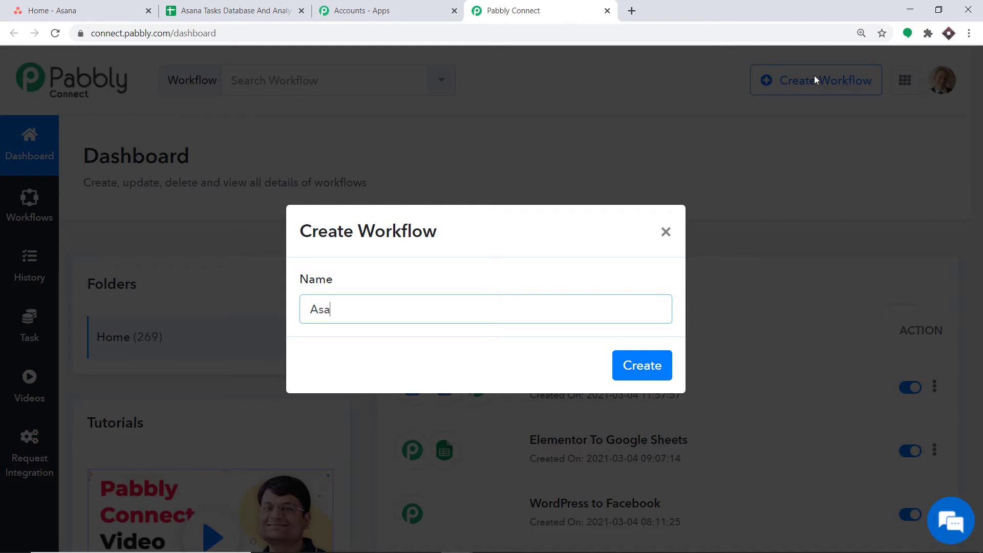
{"action": "type", "text": "na To Google Sheets"}
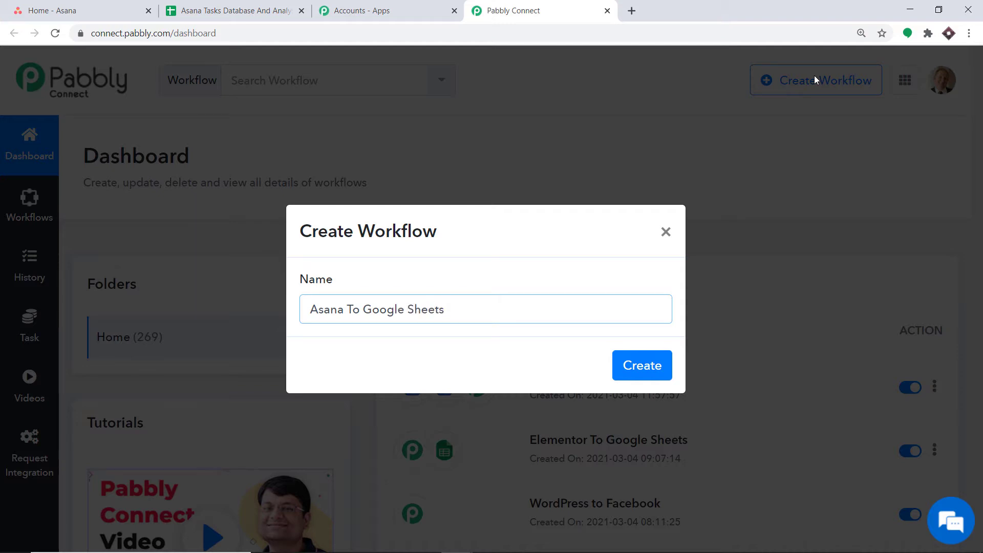
{"action": "left_click", "coordinate": [643, 364]}
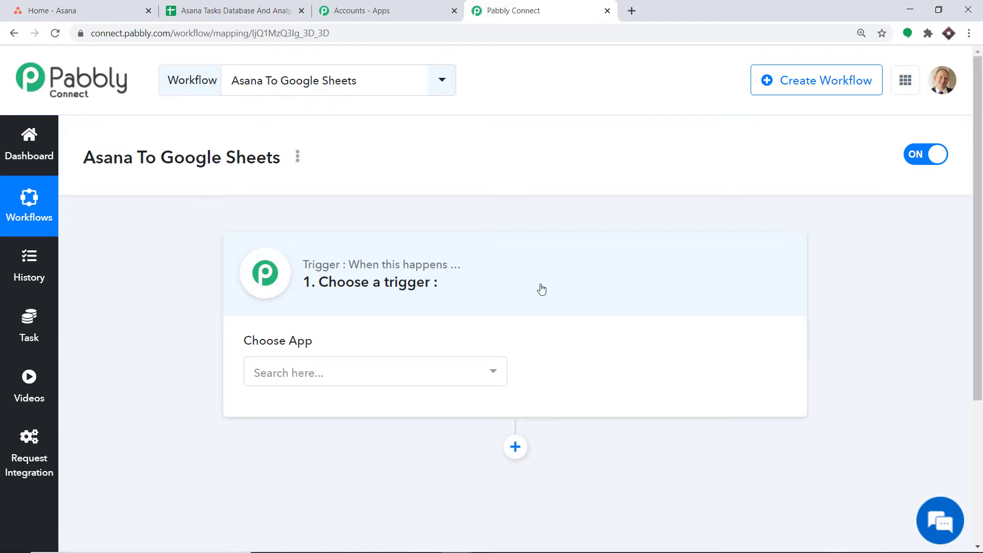
Set the workflow's trigger app to Asana and its trigger event to New Task in Project
{"action": "left_click", "coordinate": [299, 379]}
{"action": "type", "text": "asa"}
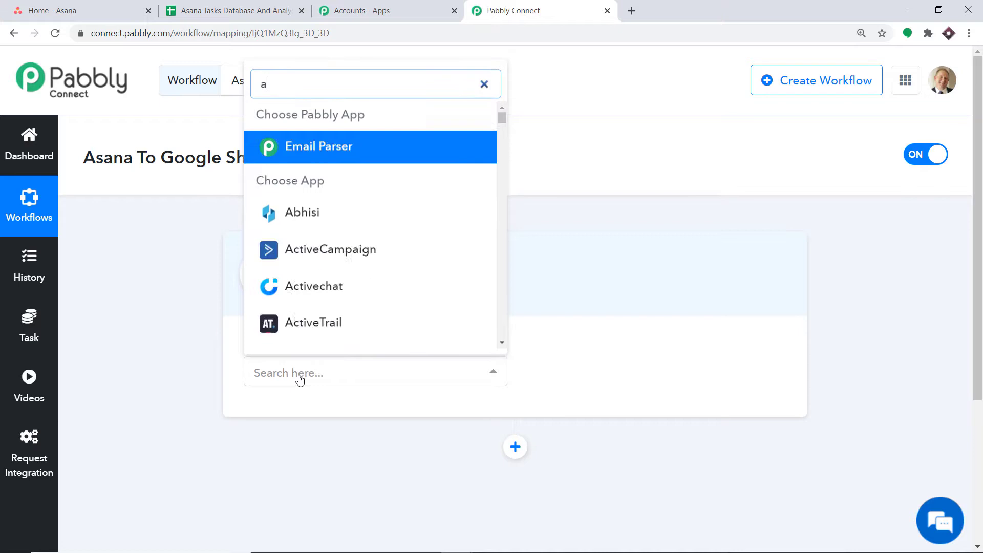
{"action": "type", "text": "n"}
{"action": "left_click", "coordinate": [320, 329]}
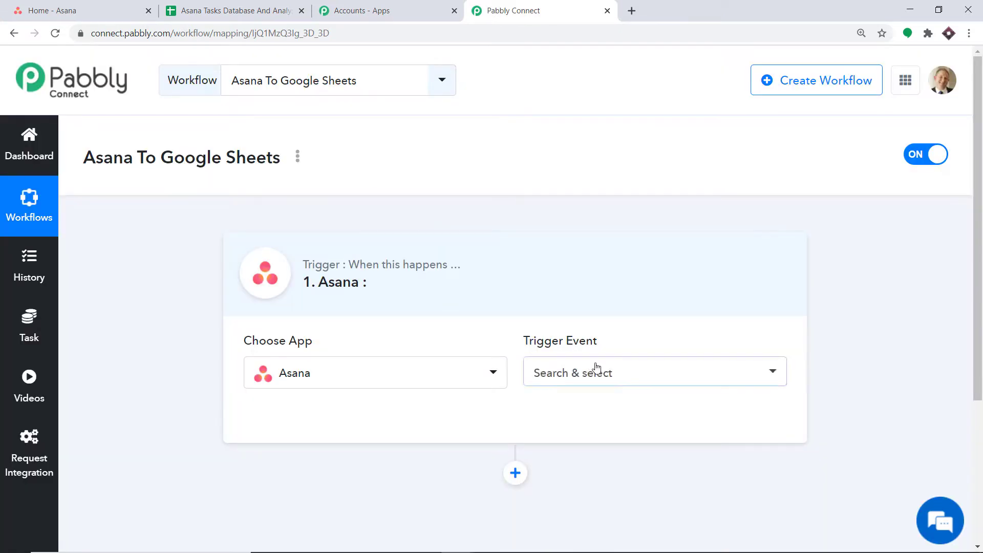
{"action": "left_click", "coordinate": [595, 374]}
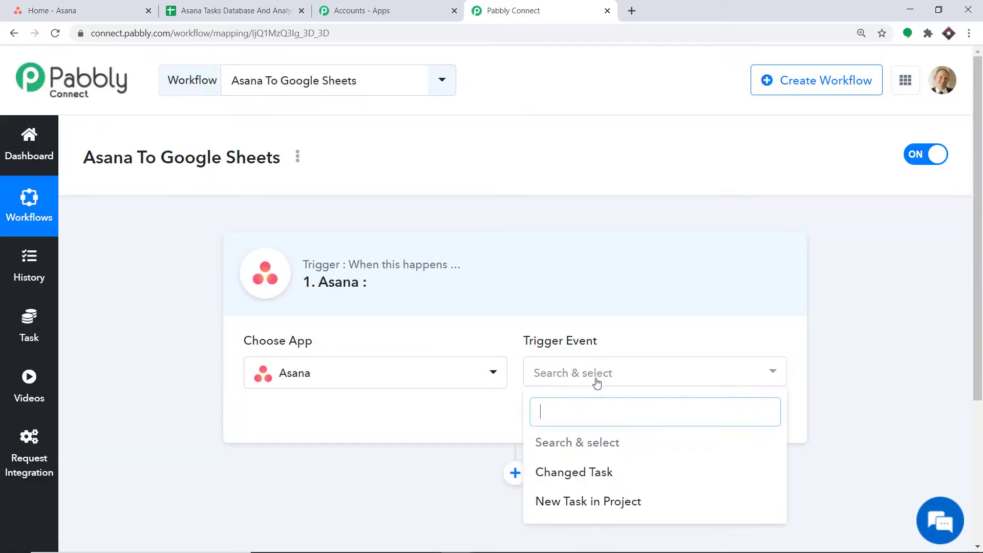
{"action": "left_click", "coordinate": [597, 507]}
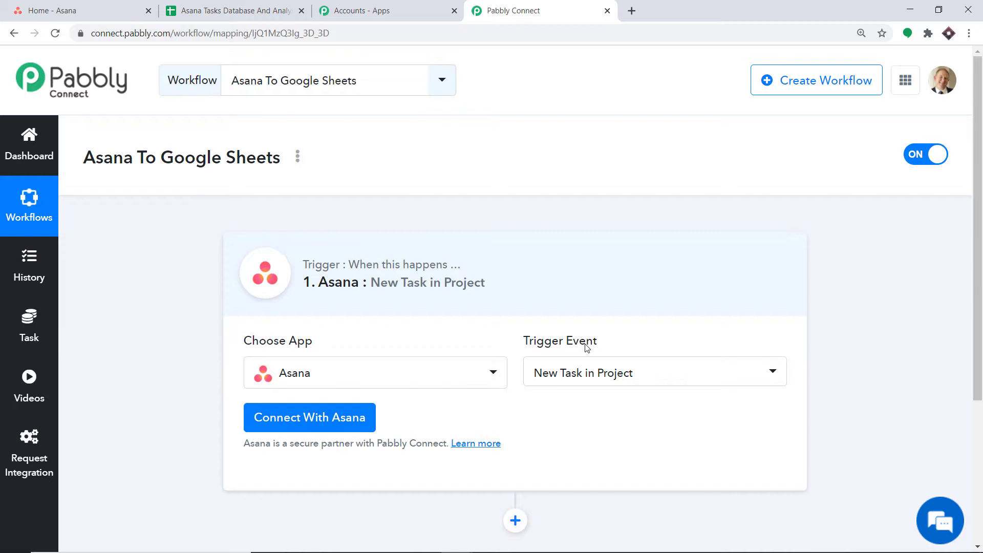
{"action": "left_click", "coordinate": [586, 376]}
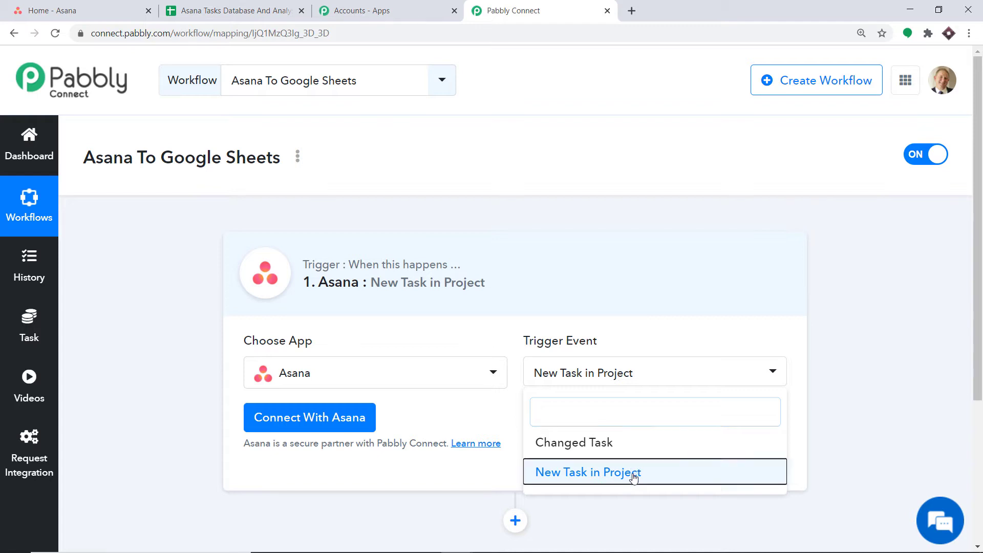
{"action": "left_click", "coordinate": [634, 473]}
Connect the trigger to Asana with new credentials and acknowledge the authorization
{"action": "left_click", "coordinate": [341, 410]}
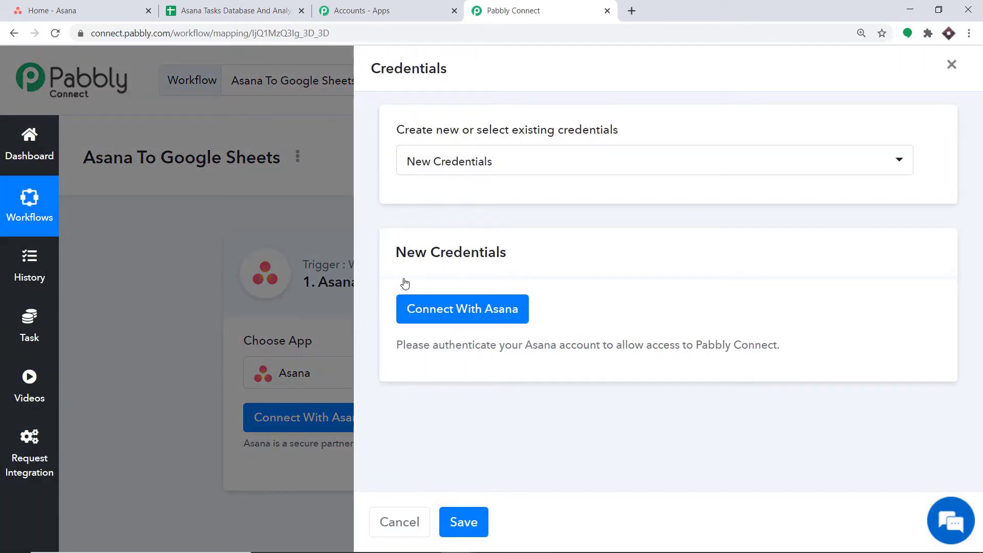
{"action": "left_click", "coordinate": [462, 310]}
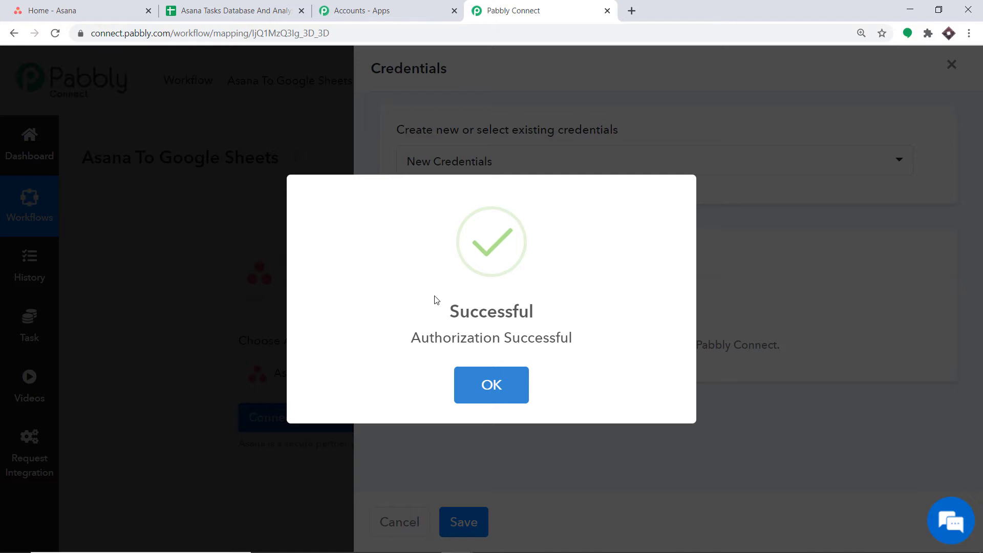
{"action": "left_click", "coordinate": [489, 386]}
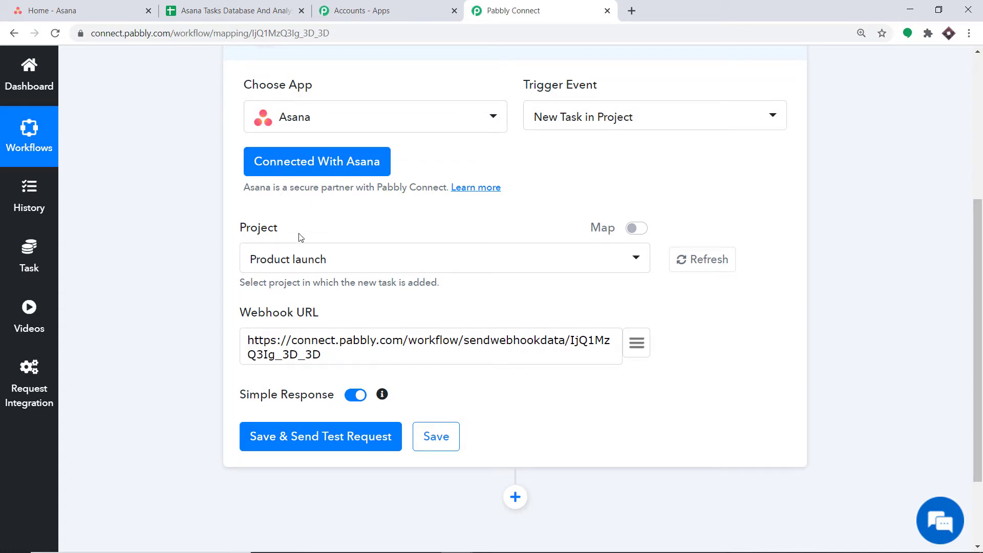
Compare the projects offered for the trigger with the recent projects on the Asana home page
{"action": "left_click", "coordinate": [294, 261]}
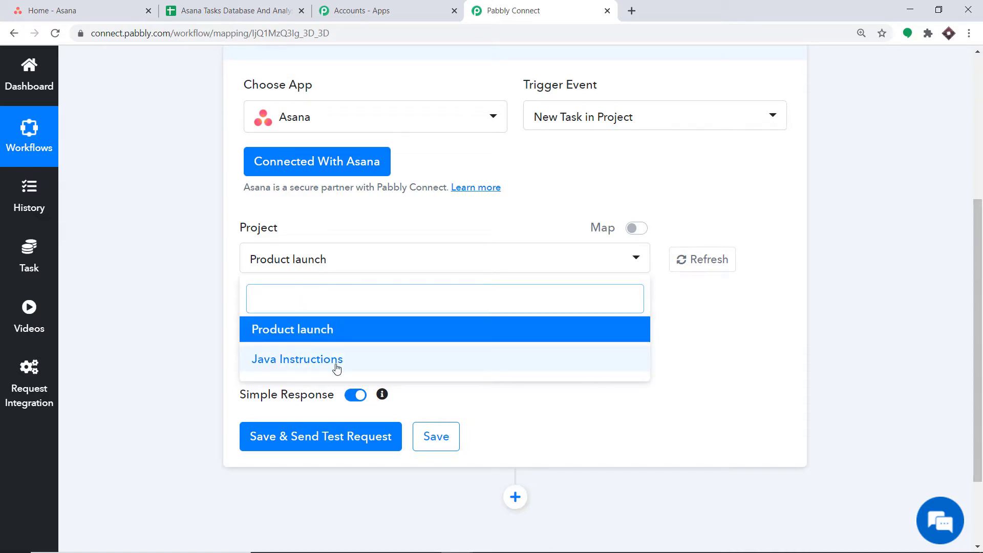
{"action": "left_click", "coordinate": [73, 5]}
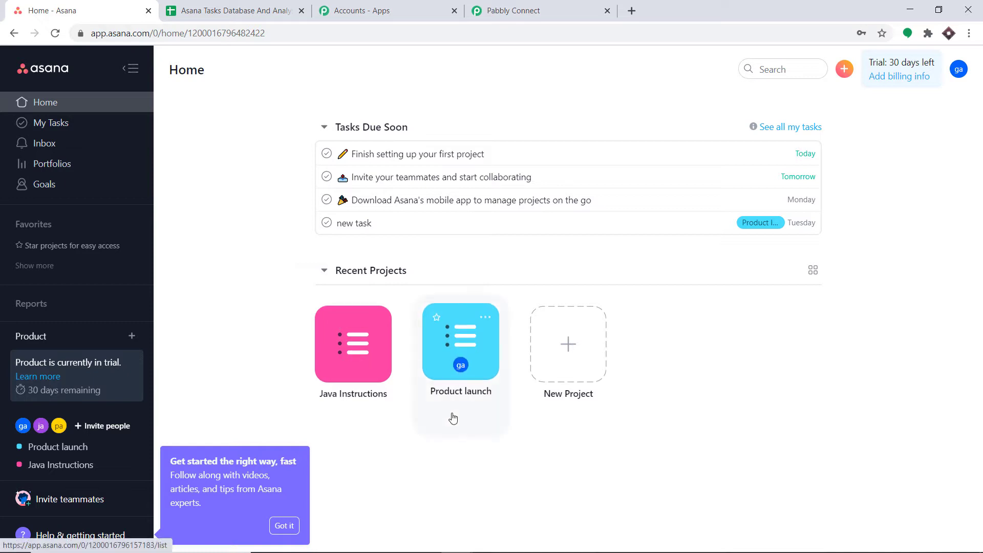
{"action": "left_click", "coordinate": [504, 13]}
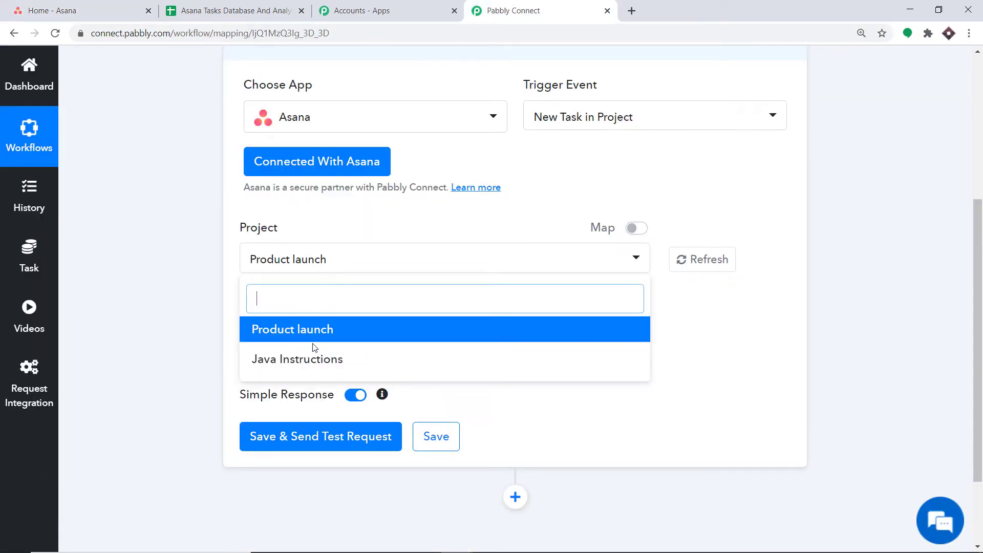
{"action": "left_click", "coordinate": [94, 4]}
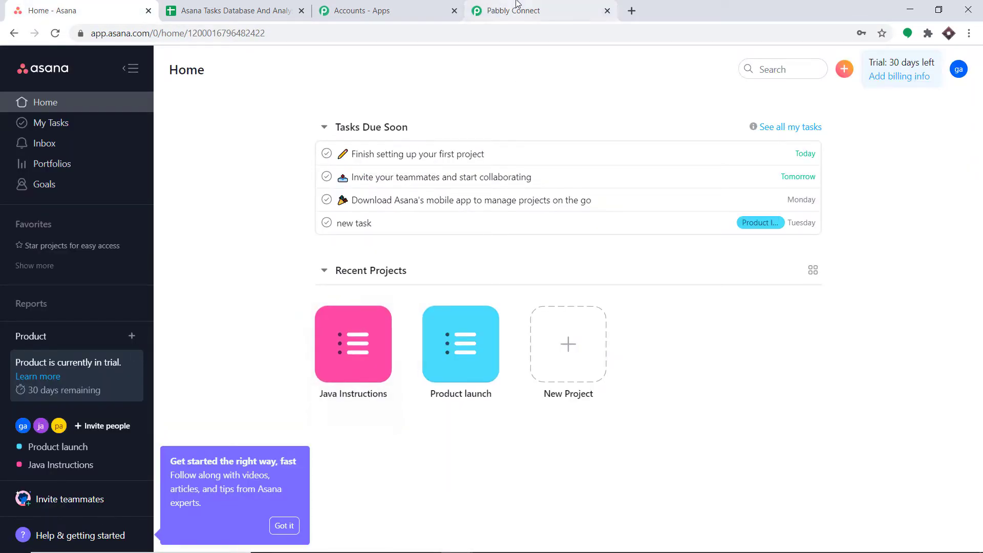
{"action": "left_click", "coordinate": [479, 10]}
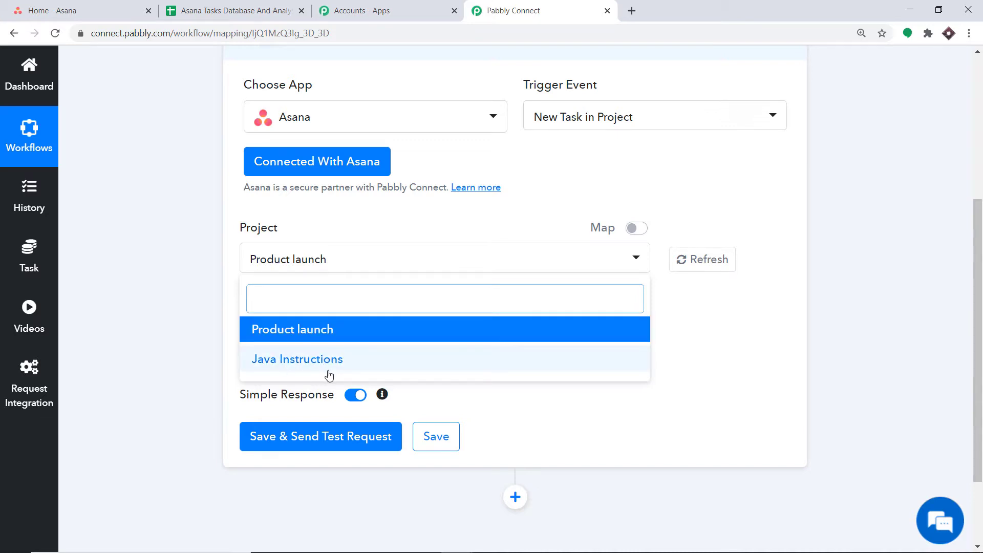
{"action": "left_click", "coordinate": [93, 8]}
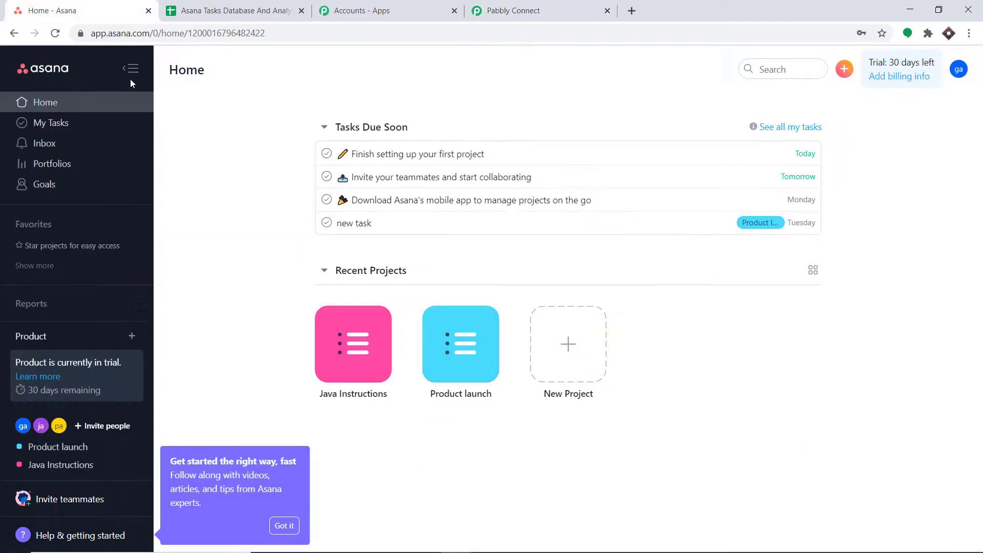
{"action": "left_click", "coordinate": [523, 4]}
Switch to Asana and create a blank project named "Python Errors Fix" with the default privacy and List view
{"action": "left_click", "coordinate": [135, 5]}
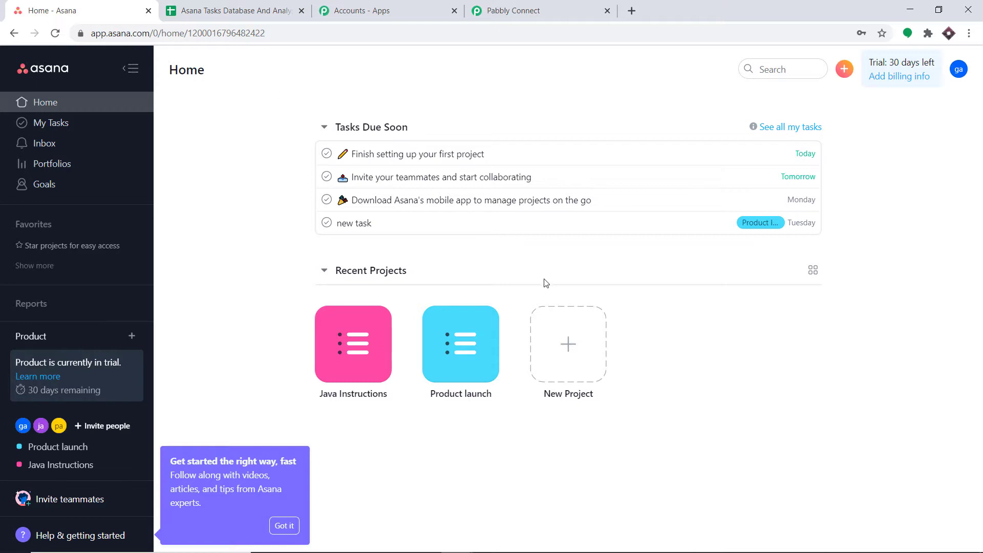
{"action": "left_click", "coordinate": [566, 342]}
{"action": "left_click", "coordinate": [402, 296]}
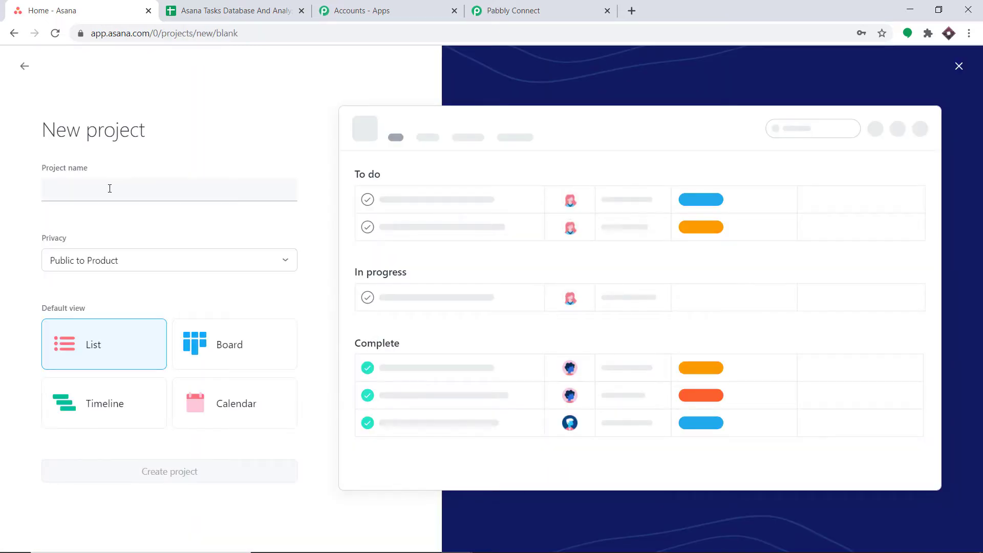
{"action": "type", "text": "Python E"}
{"action": "key", "text": "BackSpace"}
{"action": "type", "text": "E"}
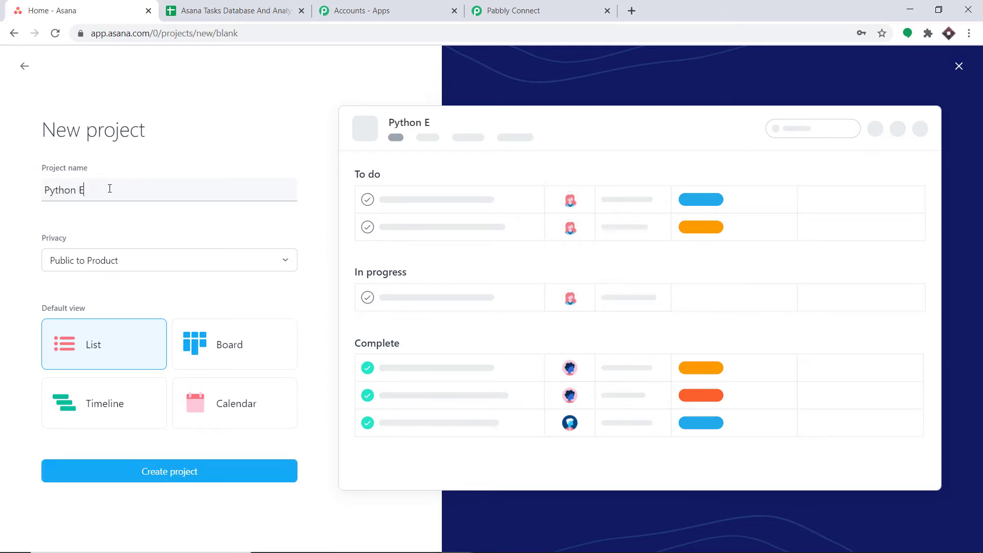
{"action": "type", "text": "rrors Fix"}
{"action": "left_click", "coordinate": [147, 482]}
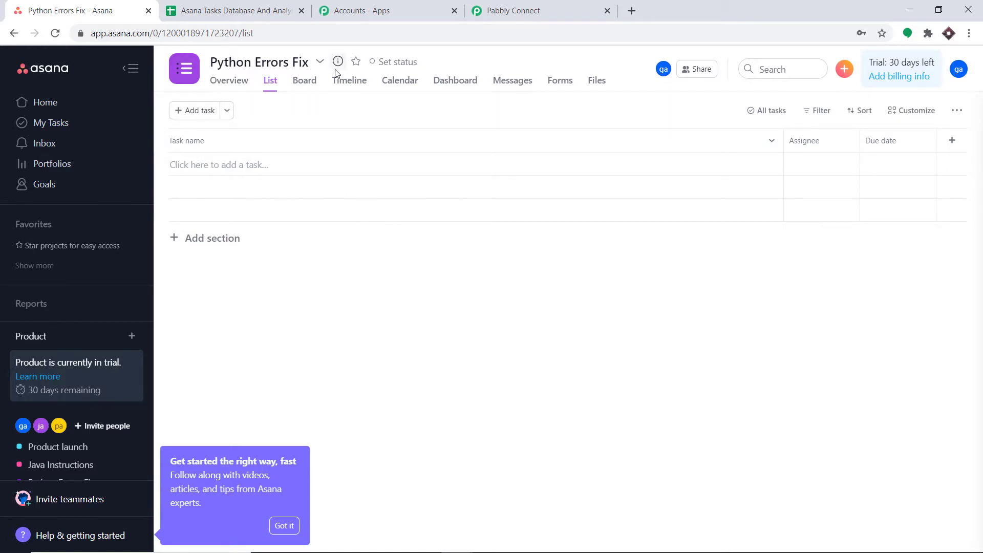
Switch to Pabbly Connect, refresh the trigger's project list and check its entries against the new Asana project
{"action": "left_click", "coordinate": [557, 6]}
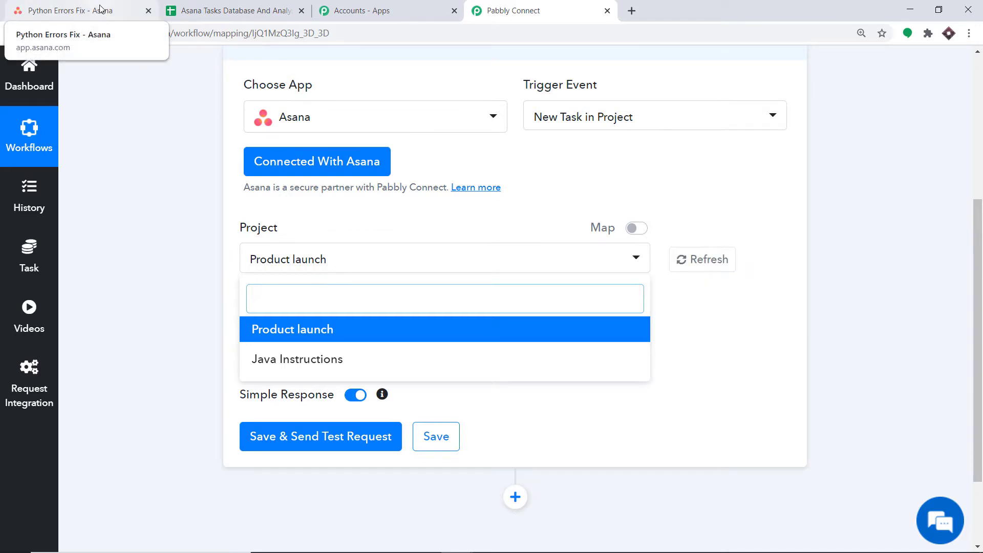
{"action": "left_click", "coordinate": [705, 264]}
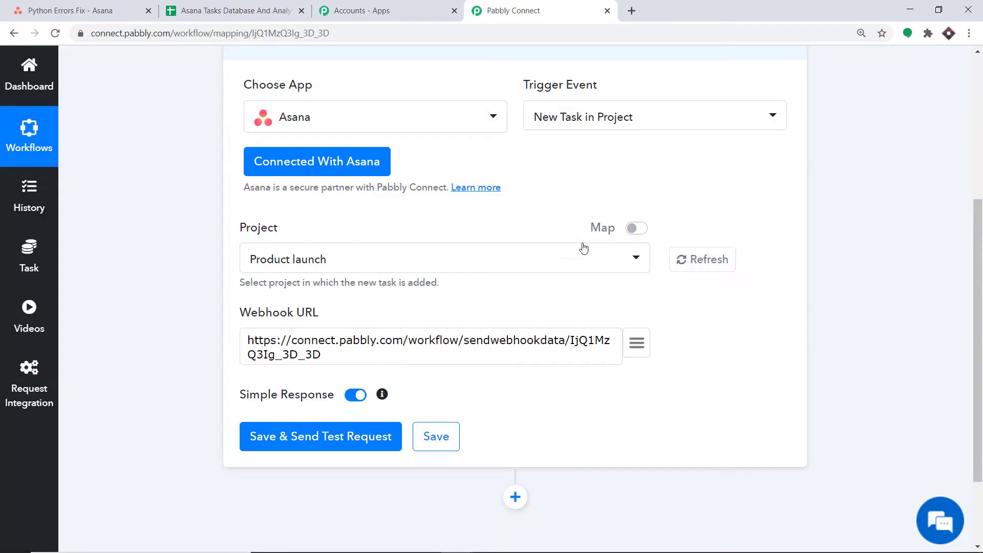
{"action": "left_click", "coordinate": [564, 261]}
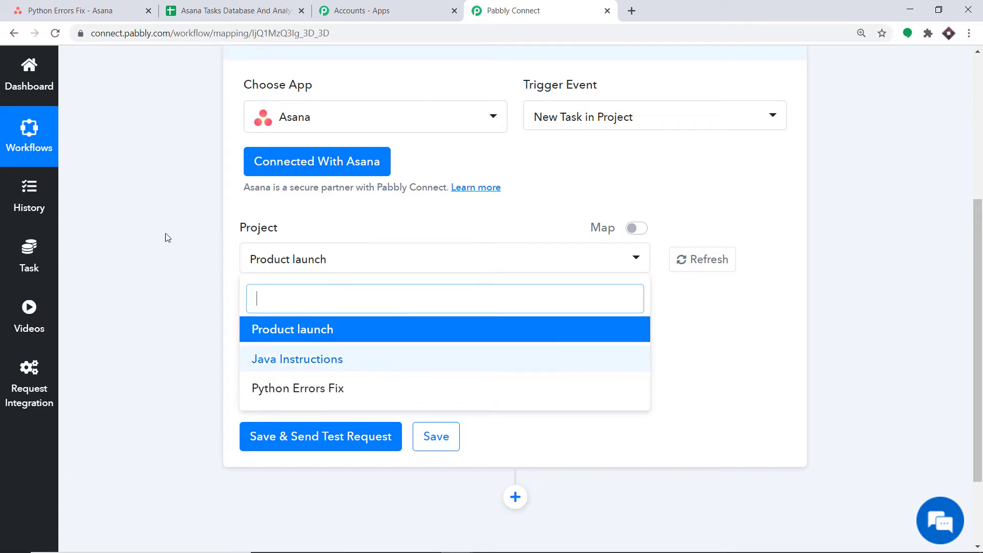
{"action": "left_click", "coordinate": [72, 9]}
{"action": "left_click", "coordinate": [604, 6]}
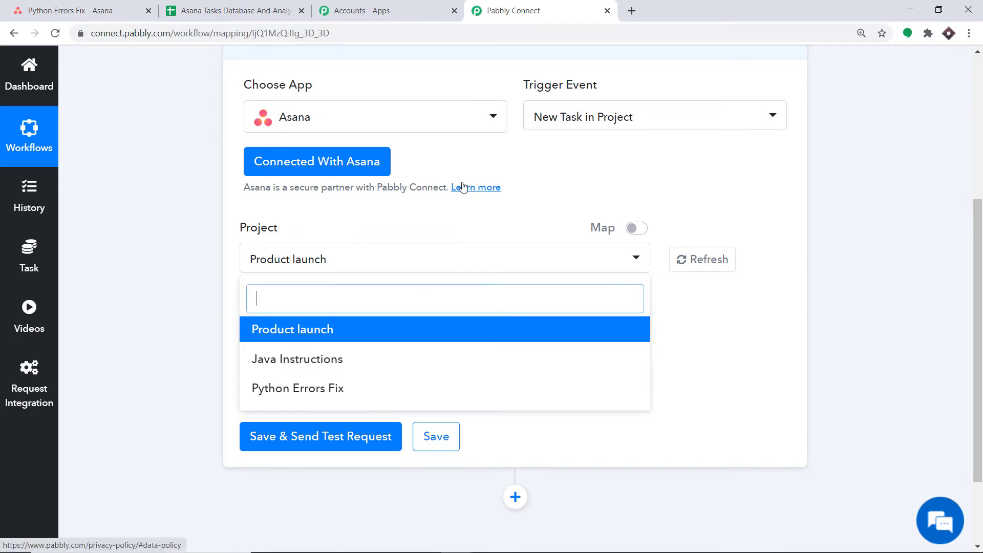
Select Python Errors Fix as the trigger's project, save the trigger and send a test request
{"action": "left_click", "coordinate": [279, 388]}
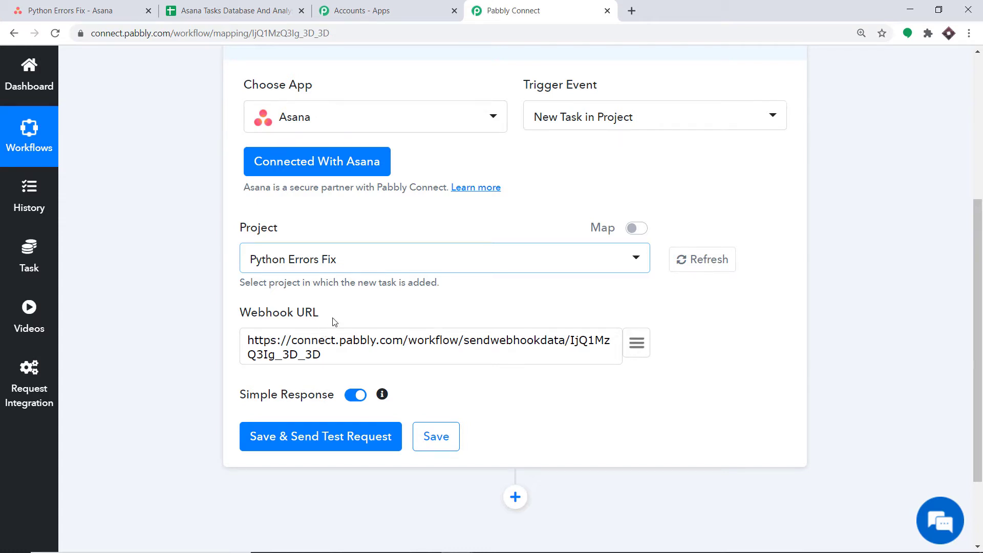
{"action": "scroll", "coordinate": [330, 325], "scroll_direction": "down", "scroll_amount": 2}
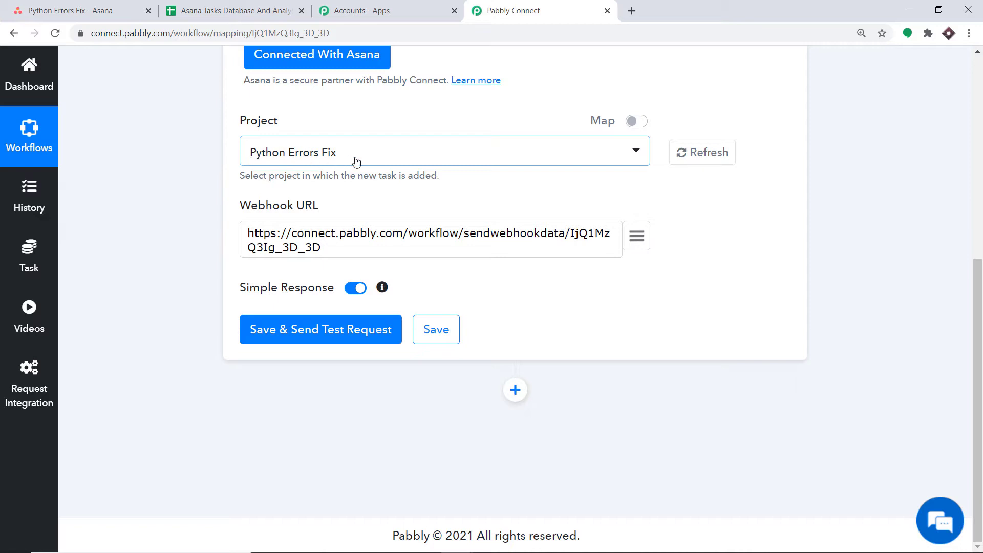
{"action": "left_click", "coordinate": [326, 339]}
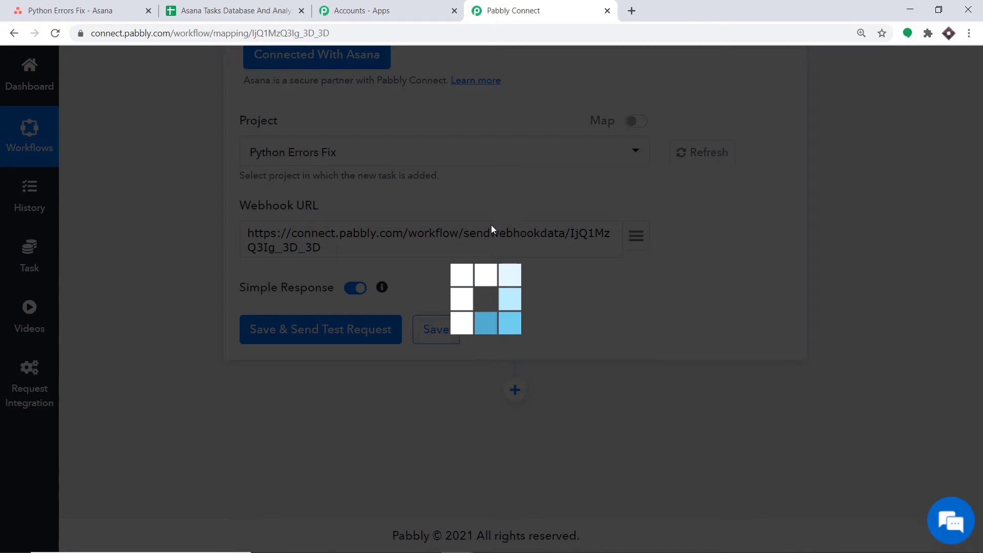
Review the API response of the Asana trigger's test request against the selected project
{"action": "scroll", "coordinate": [528, 284], "scroll_direction": "down", "scroll_amount": 6}
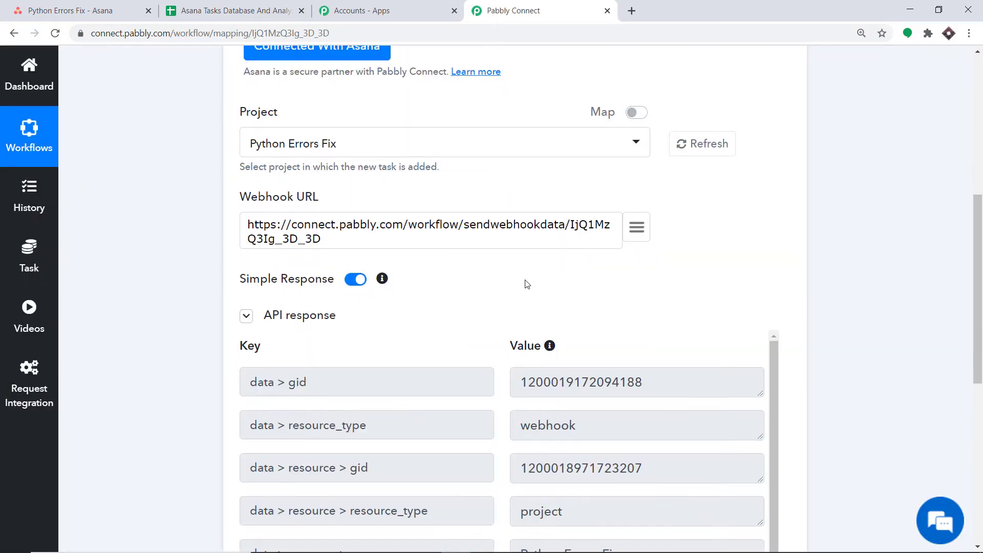
{"action": "scroll", "coordinate": [520, 281], "scroll_direction": "up", "scroll_amount": 5}
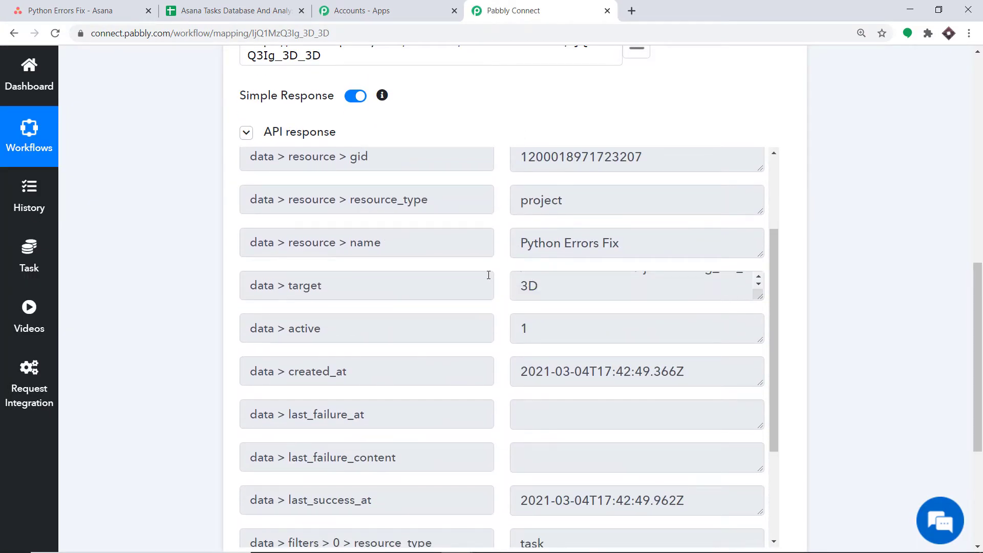
{"action": "scroll", "coordinate": [366, 186], "scroll_direction": "up", "scroll_amount": 4}
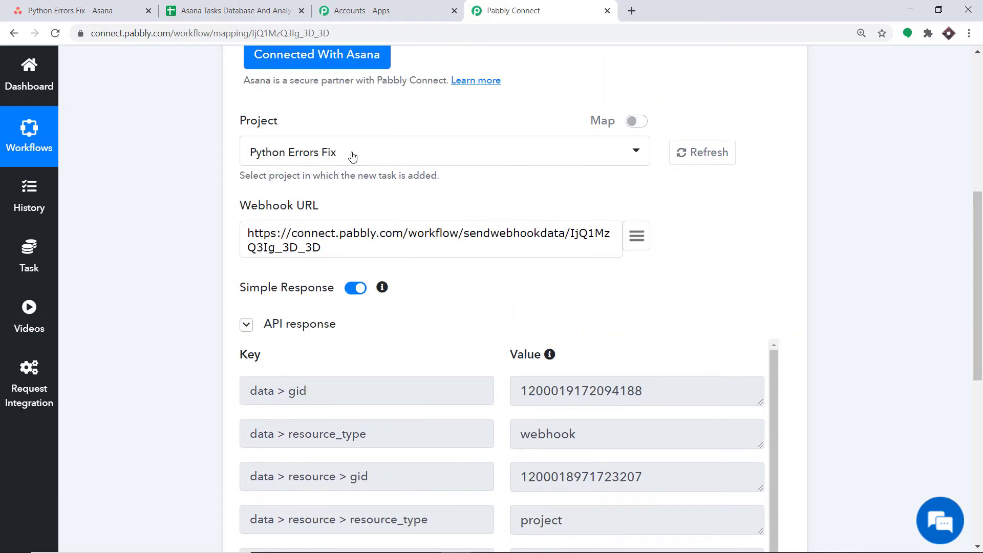
{"action": "scroll", "coordinate": [358, 161], "scroll_direction": "down", "scroll_amount": 7}
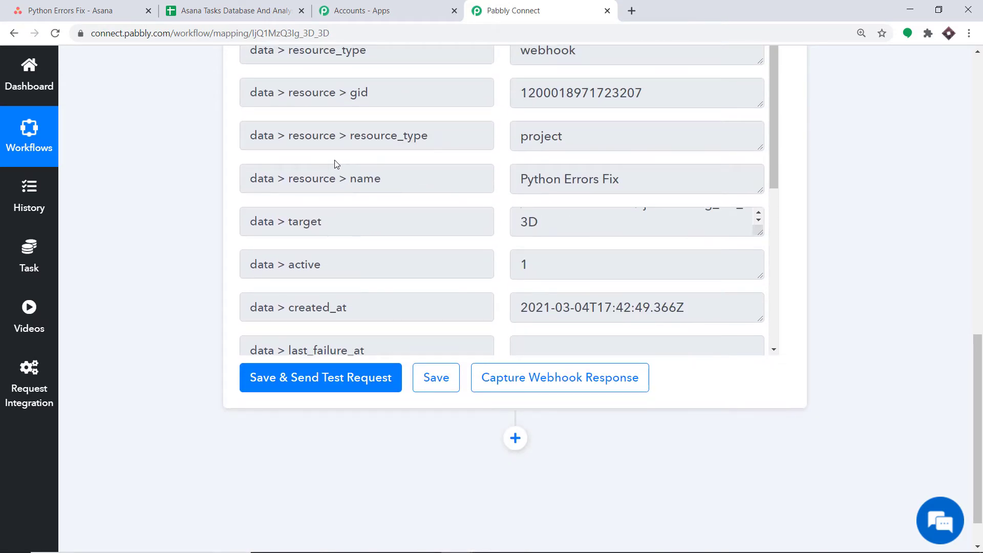
Switch to Asana and add a task named "Fix Debugger in Python" to the Python Errors Fix project
{"action": "left_click", "coordinate": [140, 15]}
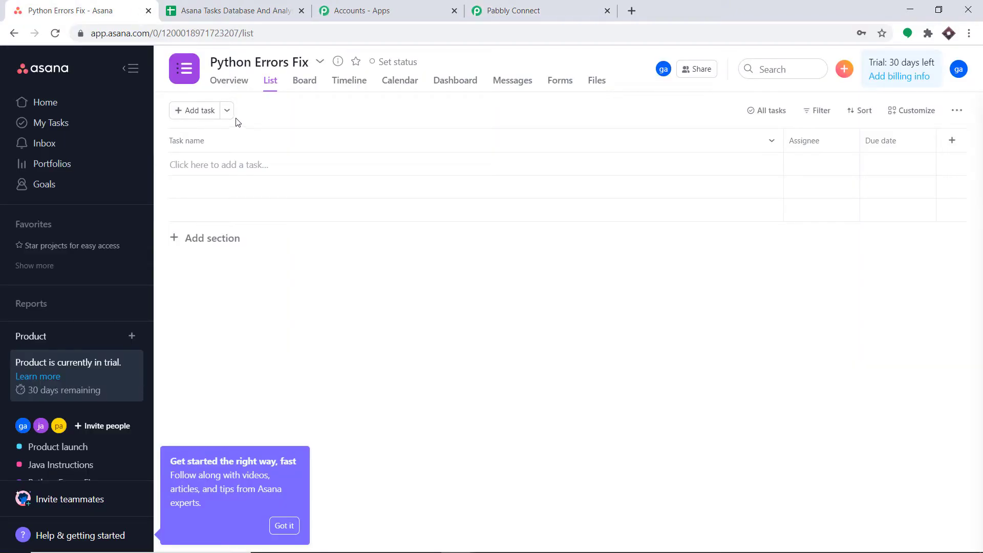
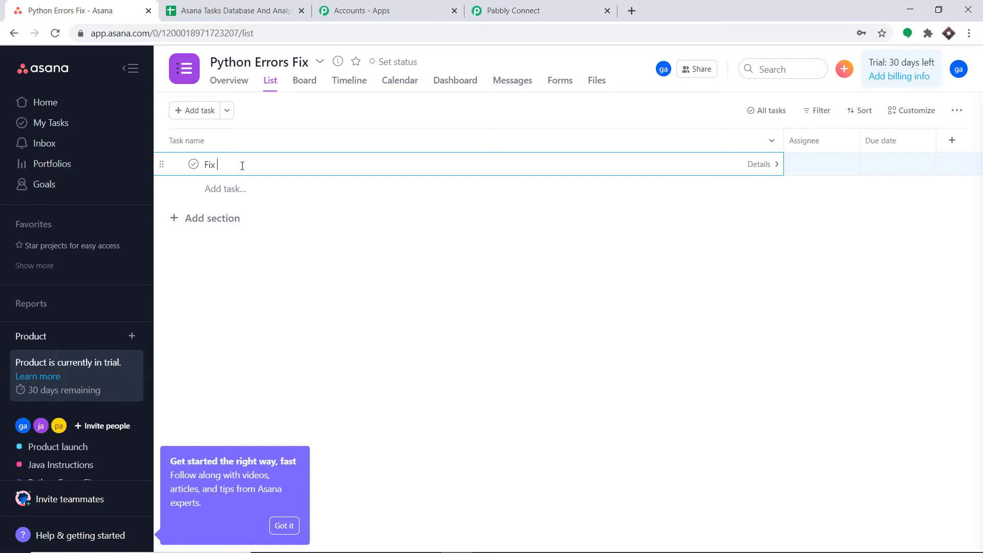
{"action": "type", "text": "ugg"}
{"action": "type", "text": "er IN"}
{"action": "type", "text": "in Python"}
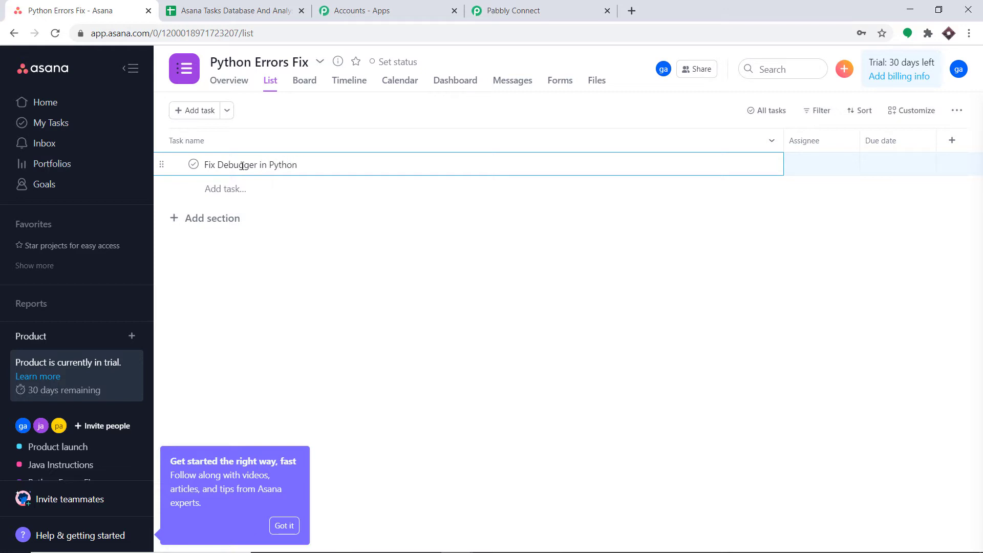
{"action": "key", "text": "Return"}
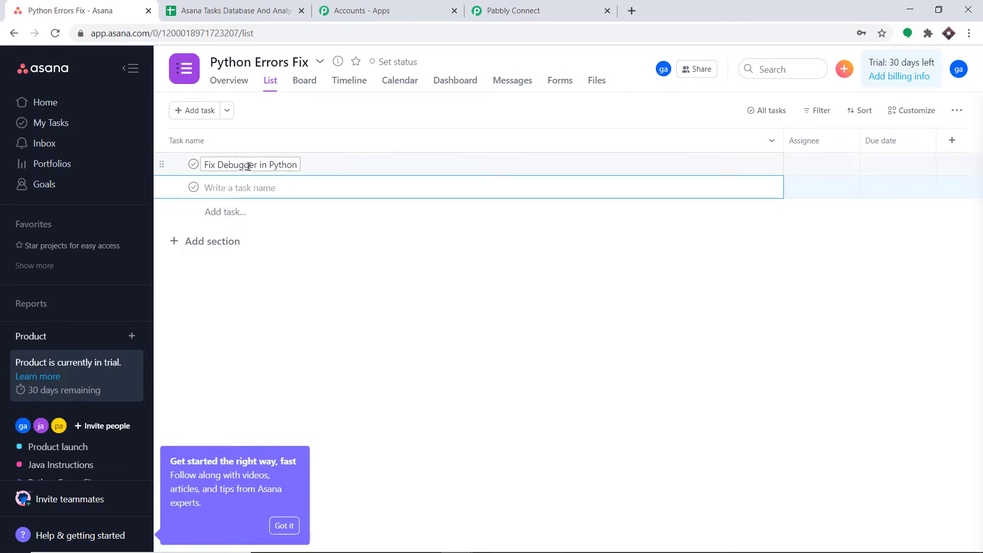
Open the Fix Debugger in Python task's details, assign it to the second suggested teammate and set its due date to March 16
{"action": "left_click", "coordinate": [408, 168]}
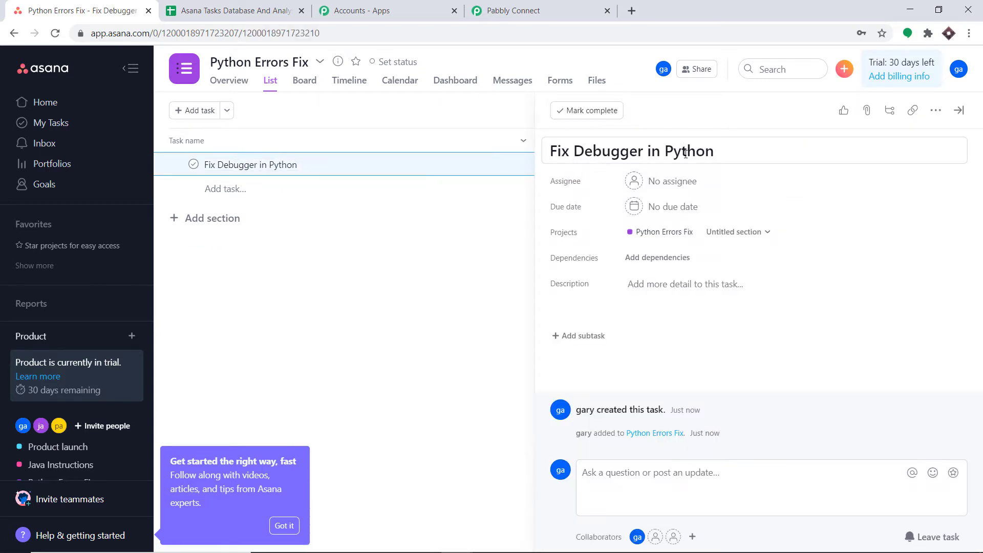
{"action": "left_click", "coordinate": [662, 185]}
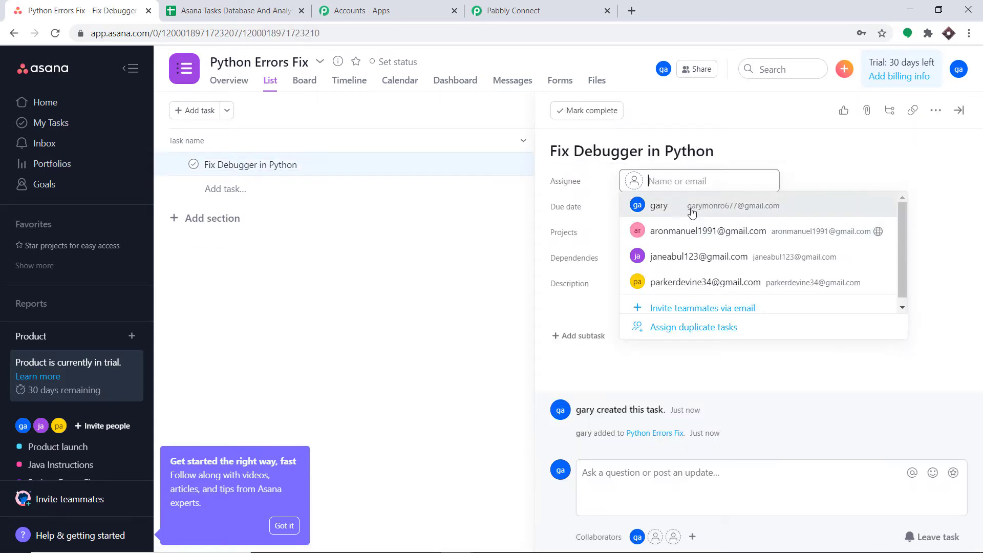
{"action": "left_click", "coordinate": [715, 239]}
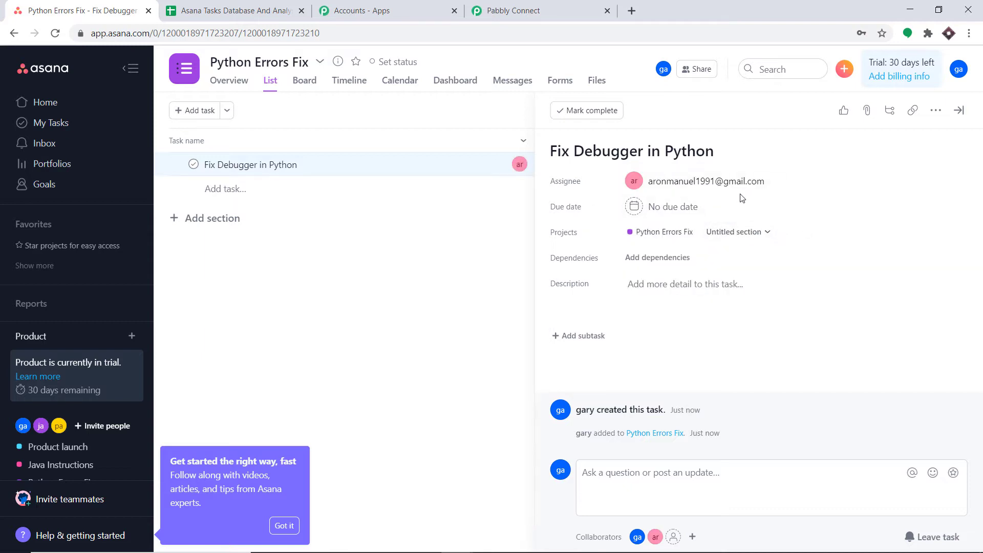
{"action": "left_click", "coordinate": [689, 208]}
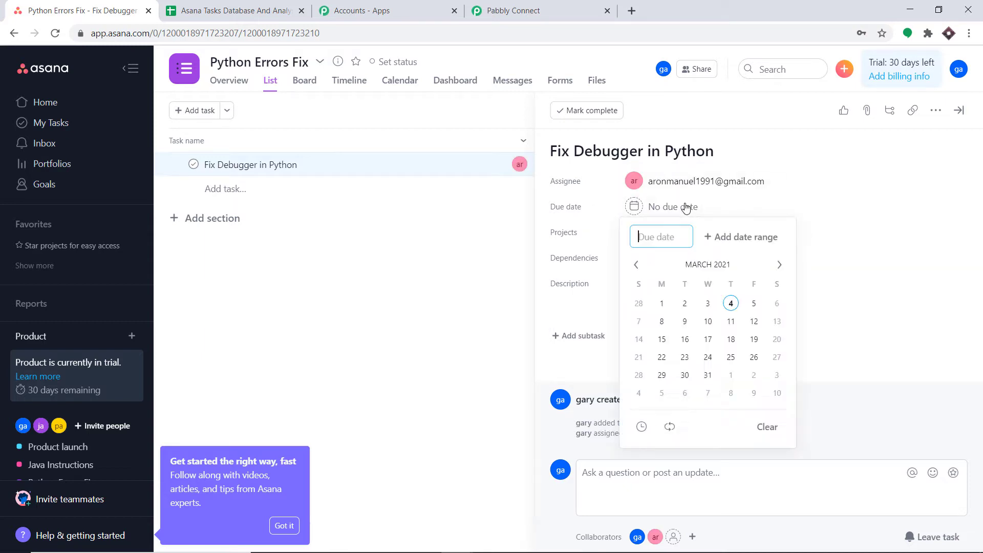
{"action": "left_click", "coordinate": [732, 340]}
{"action": "left_click", "coordinate": [685, 339]}
{"action": "left_click", "coordinate": [854, 230]}
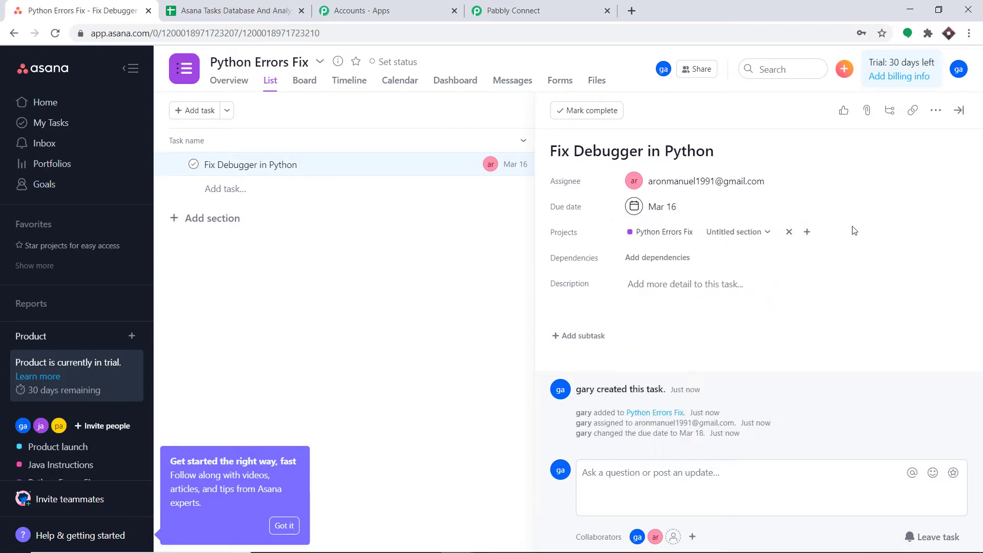
Enter "The debugger has failed to do faulty switches" as the task's description
{"action": "left_click", "coordinate": [654, 280]}
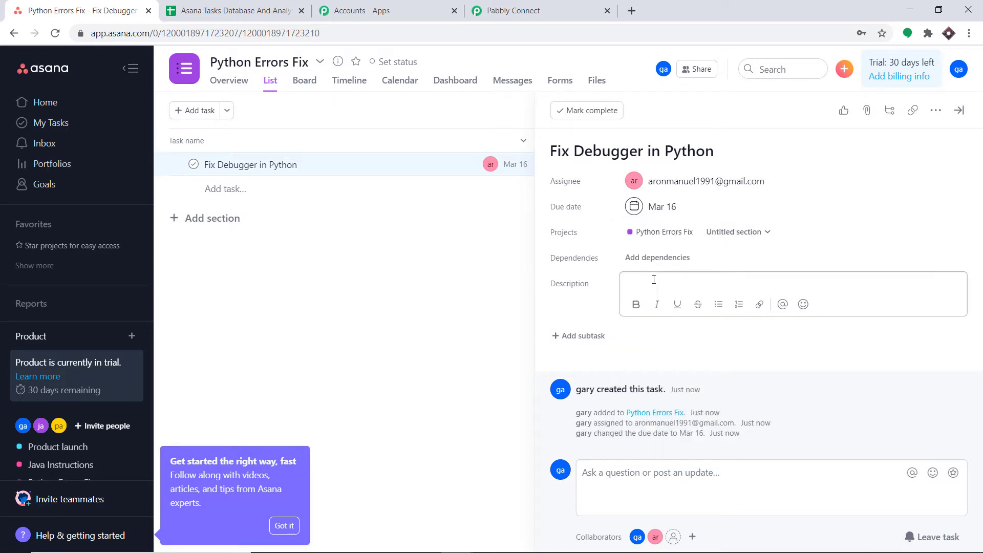
{"action": "type", "text": "The deb"}
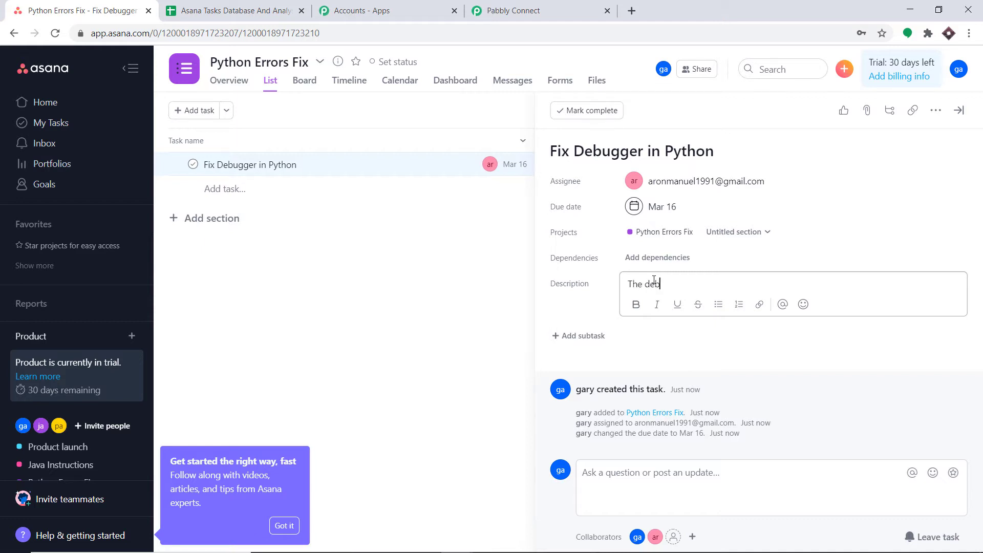
{"action": "type", "text": "ugger has failed to do faulty s"}
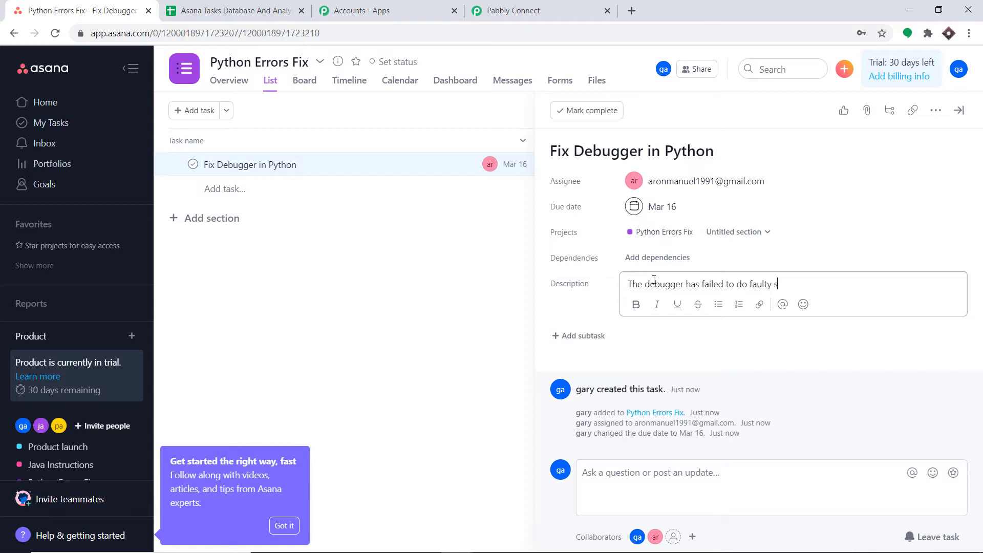
{"action": "type", "text": "witches"}
{"action": "left_click", "coordinate": [861, 217]}
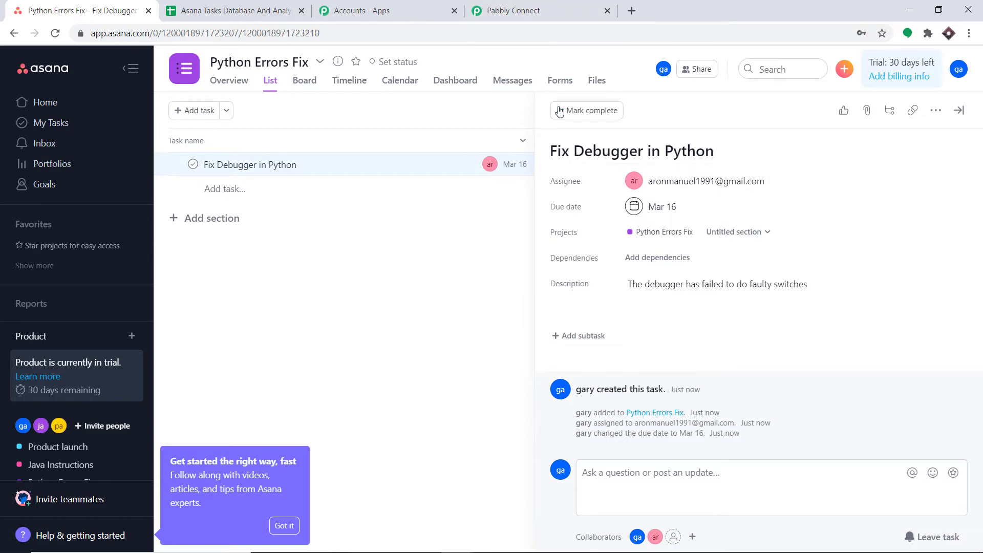
Switch to Pabbly Connect and examine the webhook response captured for the new Asana task
{"action": "left_click", "coordinate": [540, 4]}
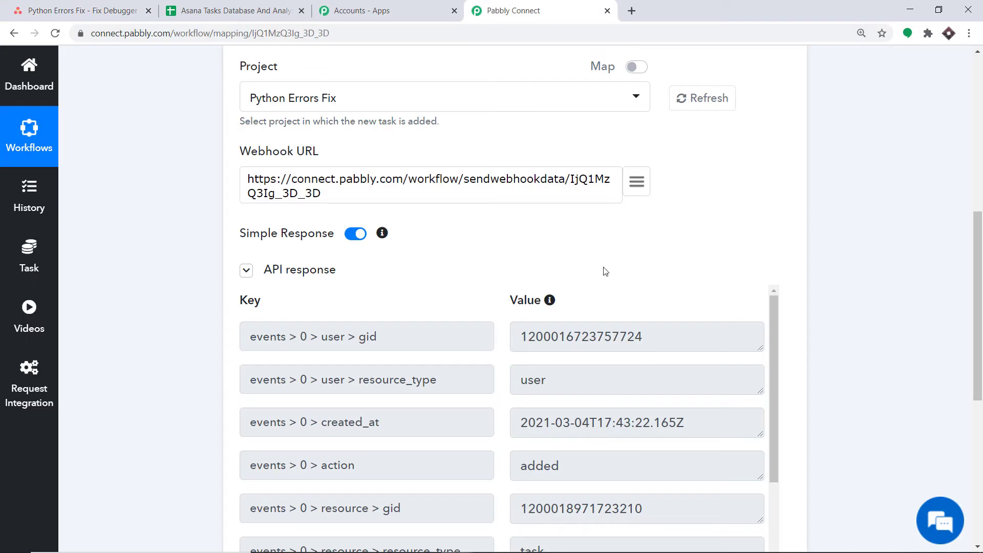
{"action": "scroll", "coordinate": [605, 271], "scroll_direction": "down", "scroll_amount": 2}
{"action": "scroll", "coordinate": [633, 269], "scroll_direction": "down", "scroll_amount": 4}
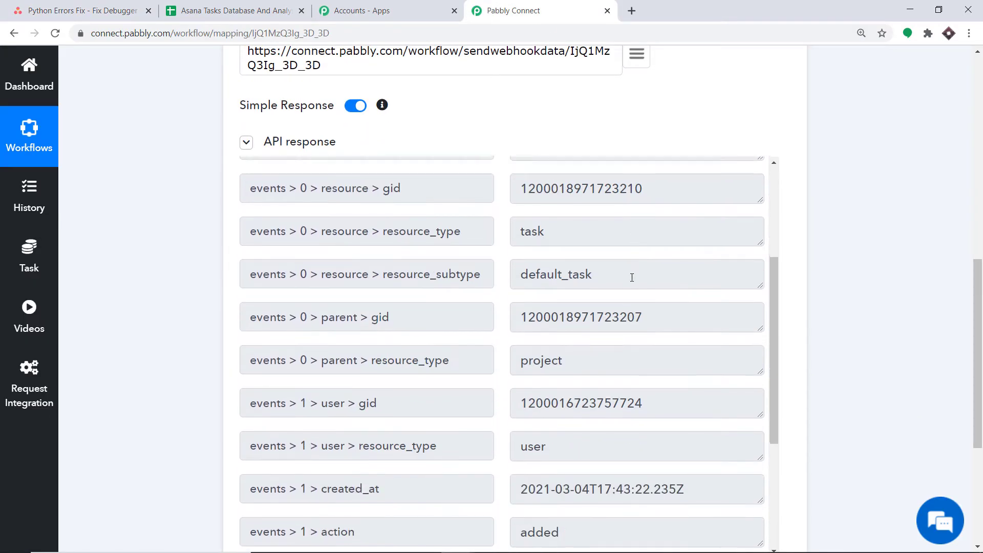
{"action": "scroll", "coordinate": [632, 277], "scroll_direction": "down", "scroll_amount": 5}
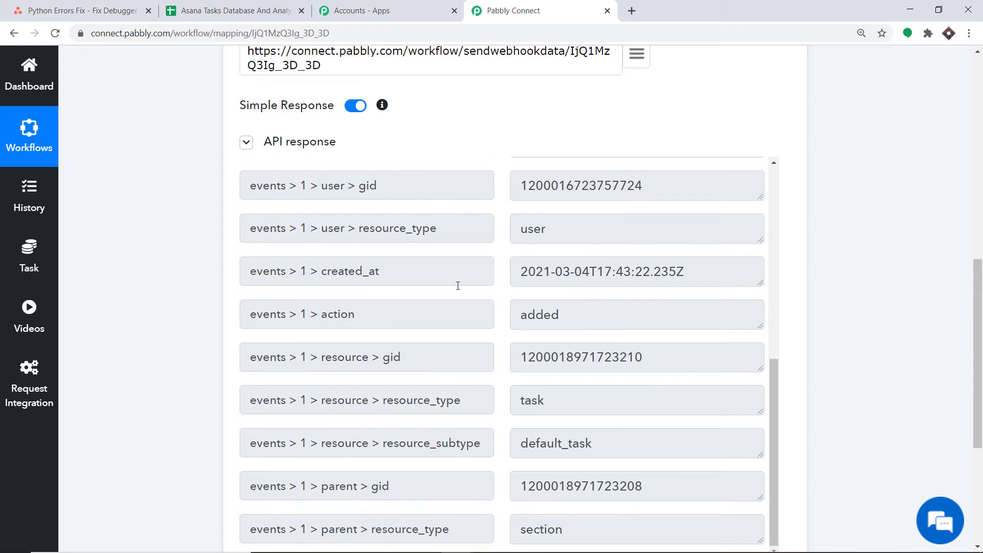
{"action": "scroll", "coordinate": [579, 329], "scroll_direction": "down", "scroll_amount": 2}
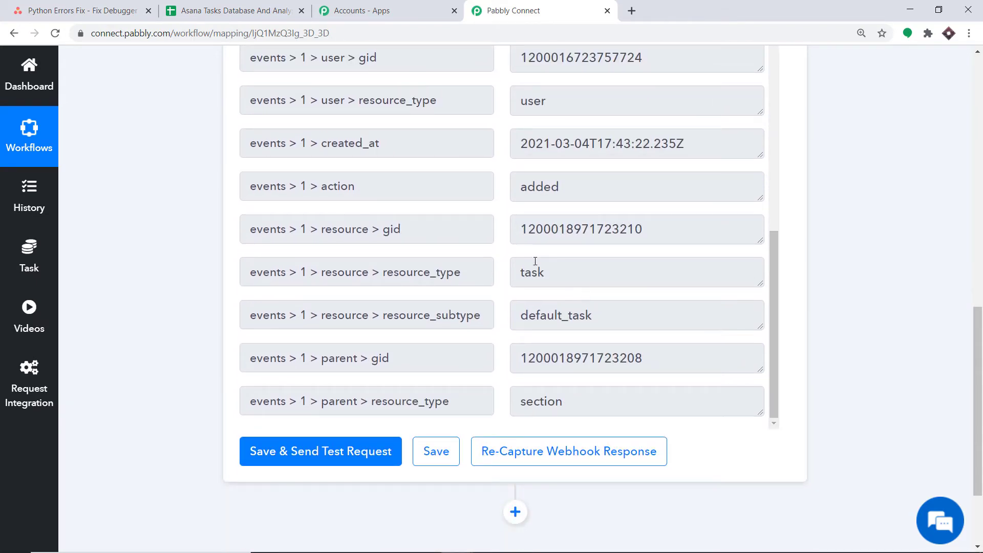
{"action": "scroll", "coordinate": [463, 272], "scroll_direction": "up", "scroll_amount": 3}
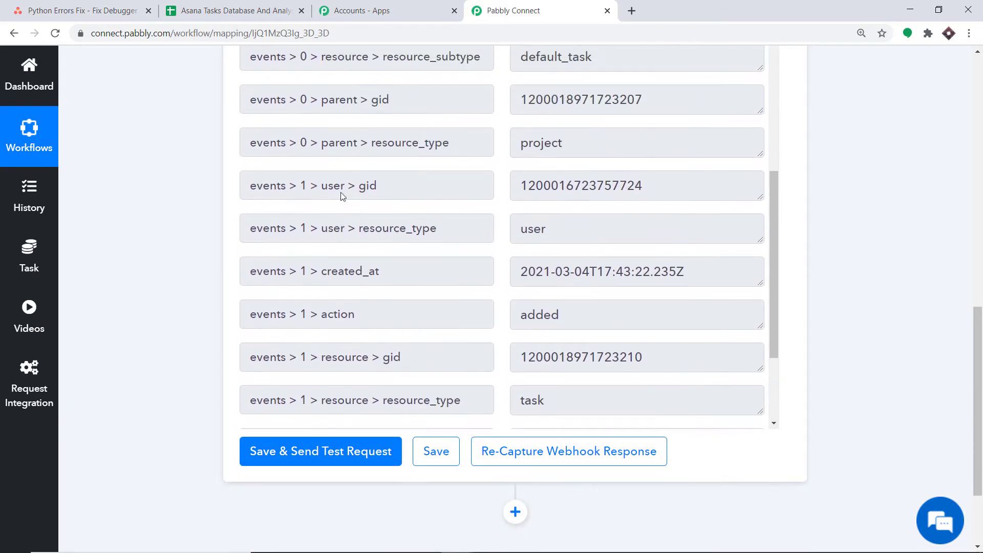
Compare the task's name, assignee, due date and description in Asana with the fields in Pabbly Connect's captured response
{"action": "left_click", "coordinate": [262, 6]}
{"action": "left_click", "coordinate": [82, 10]}
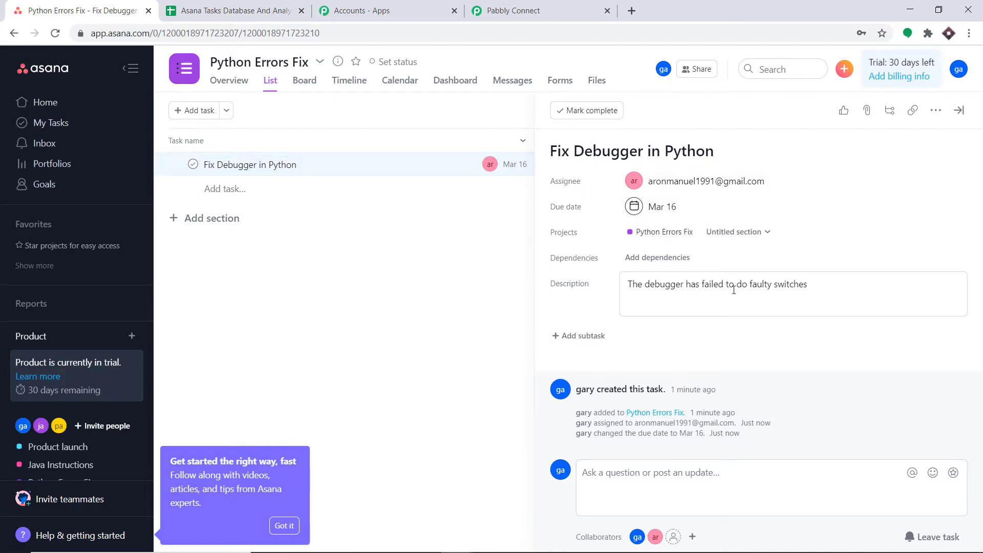
{"action": "left_click", "coordinate": [541, 6]}
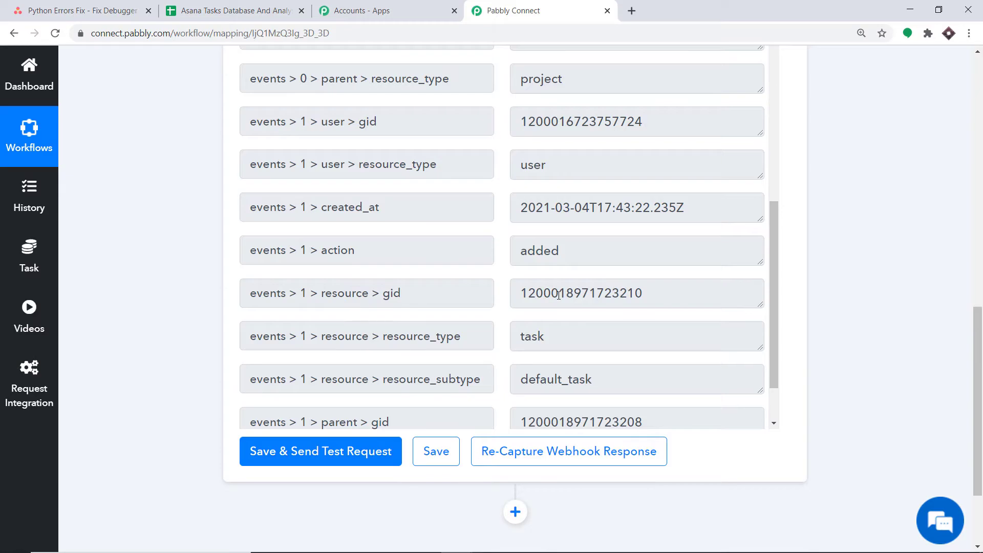
{"action": "left_click", "coordinate": [122, 7]}
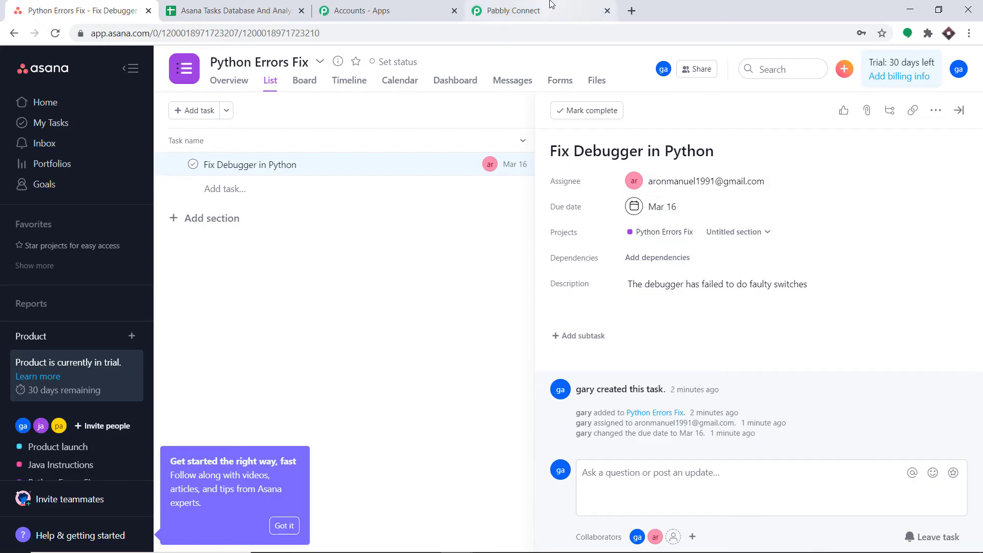
Switch to Pabbly Connect and add an action step after the trigger, with Asana as the app and Get a Task as the event
{"action": "left_click", "coordinate": [512, 10]}
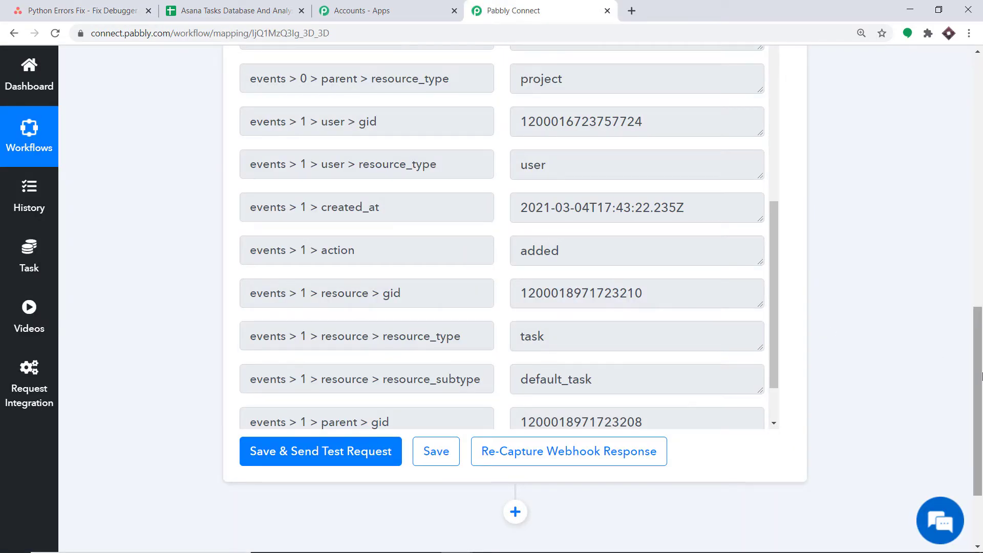
{"action": "left_click_drag", "start_coordinate": [978, 400], "coordinate": [978, 446]}
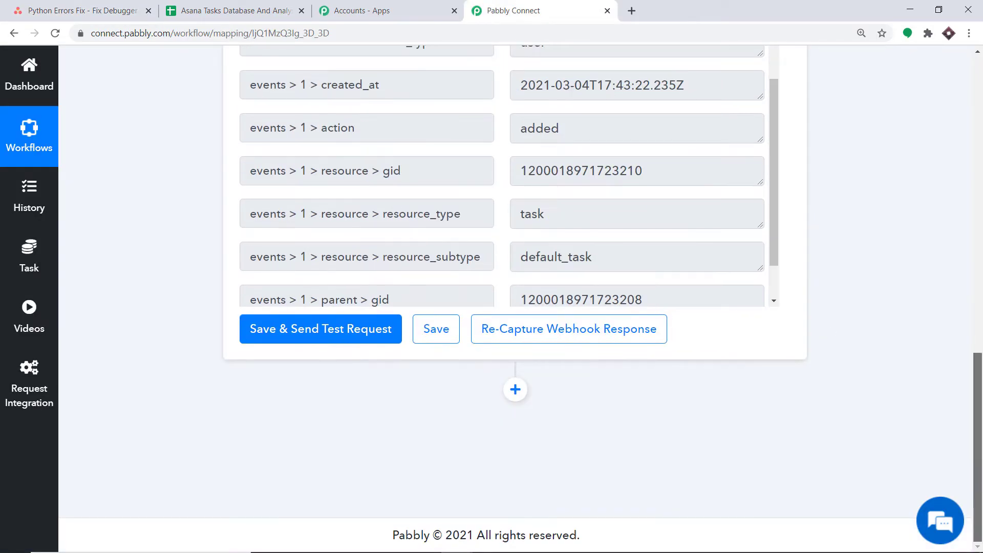
{"action": "left_click", "coordinate": [517, 389]}
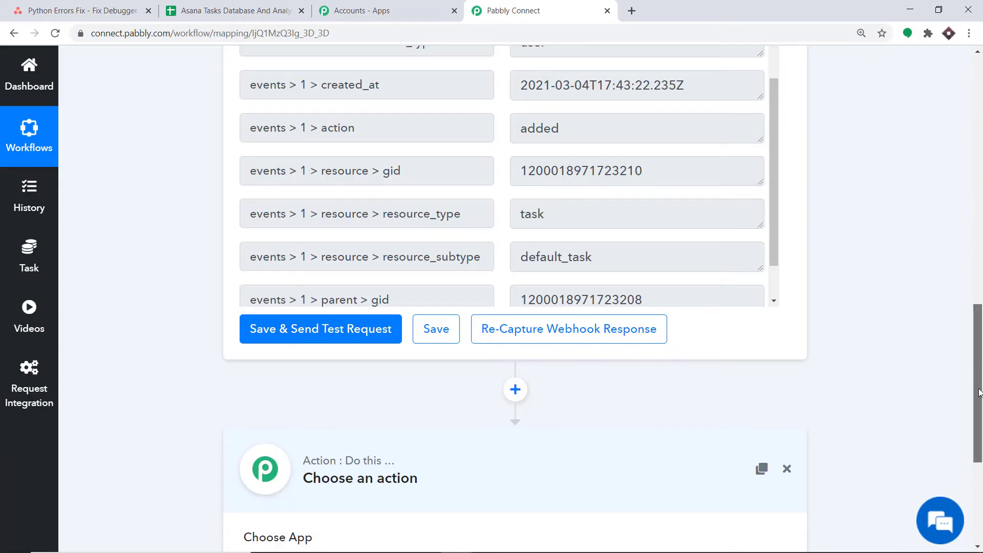
{"action": "left_click_drag", "start_coordinate": [980, 378], "coordinate": [980, 456]}
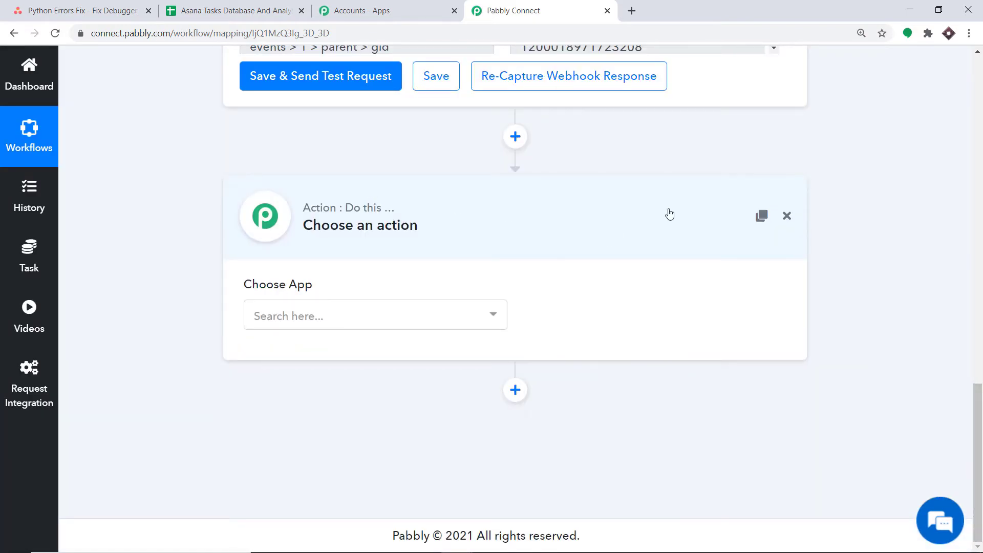
{"action": "left_click", "coordinate": [307, 320]}
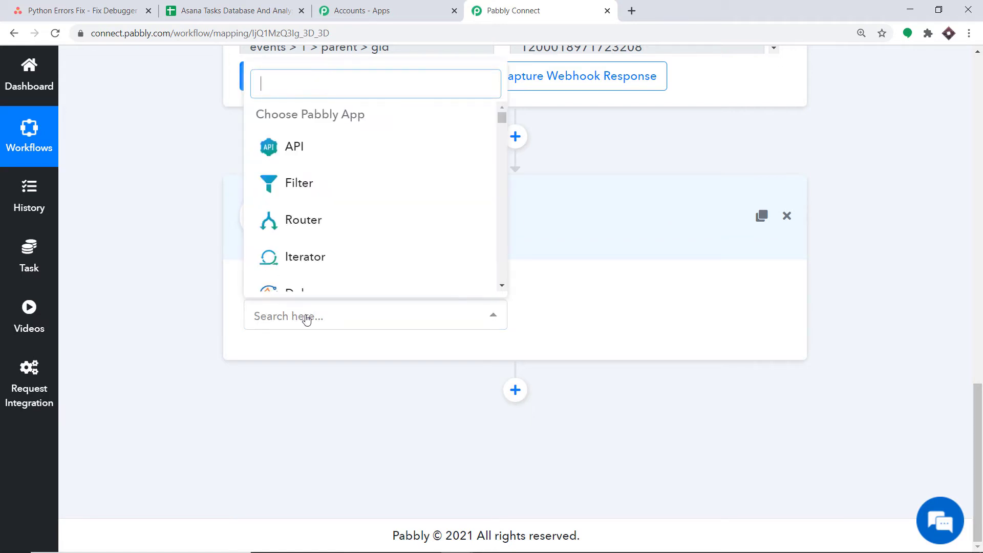
{"action": "type", "text": "asana"}
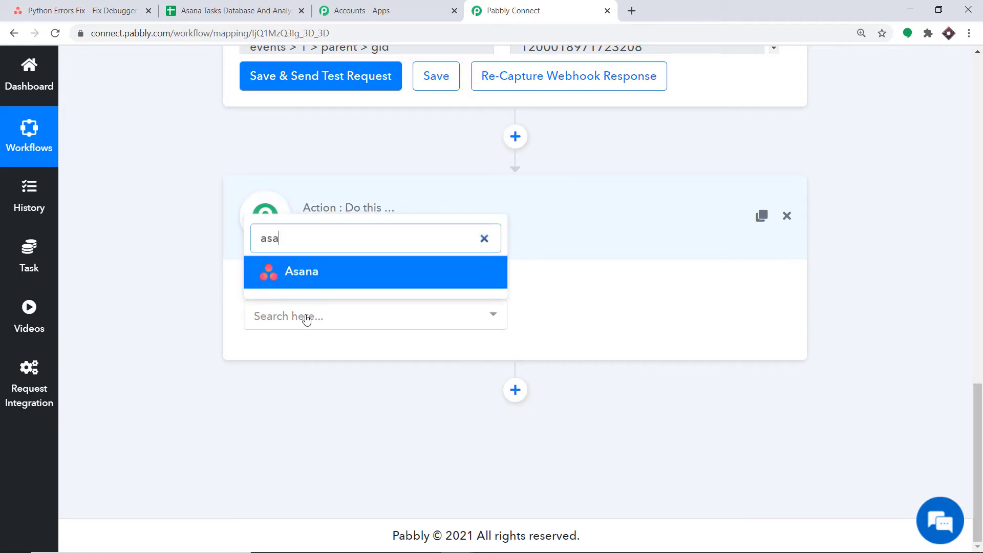
{"action": "left_click", "coordinate": [316, 282]}
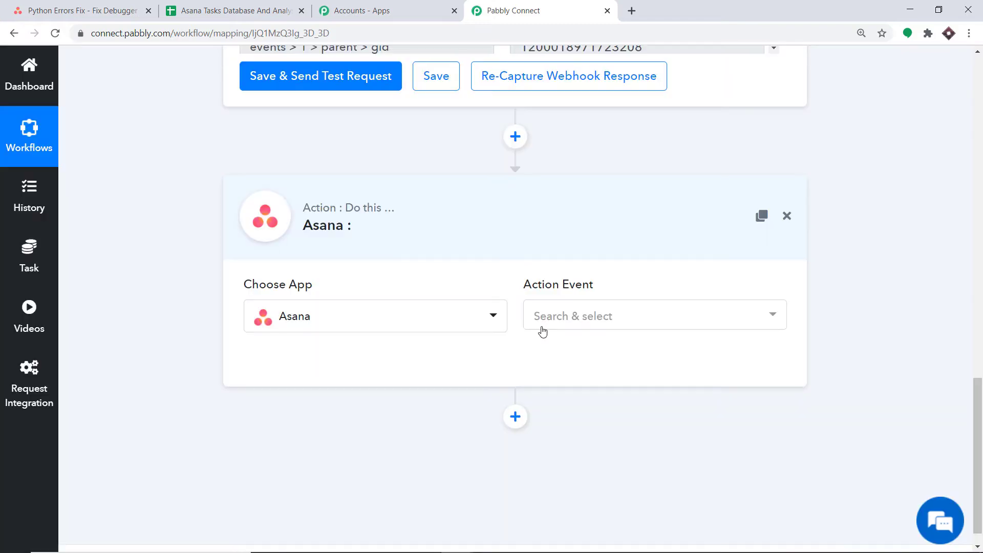
{"action": "left_click", "coordinate": [561, 316]}
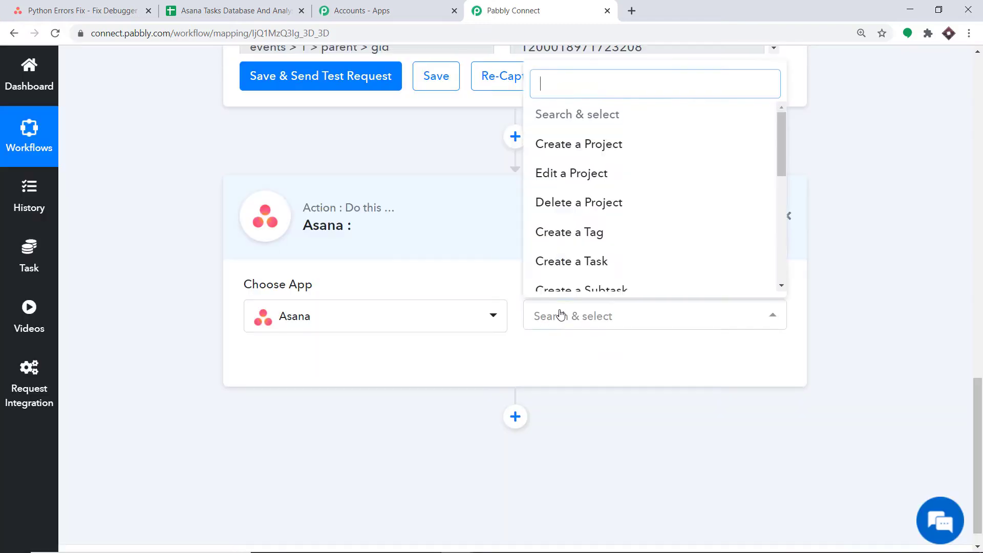
{"action": "scroll", "coordinate": [656, 219], "scroll_direction": "down", "scroll_amount": 10}
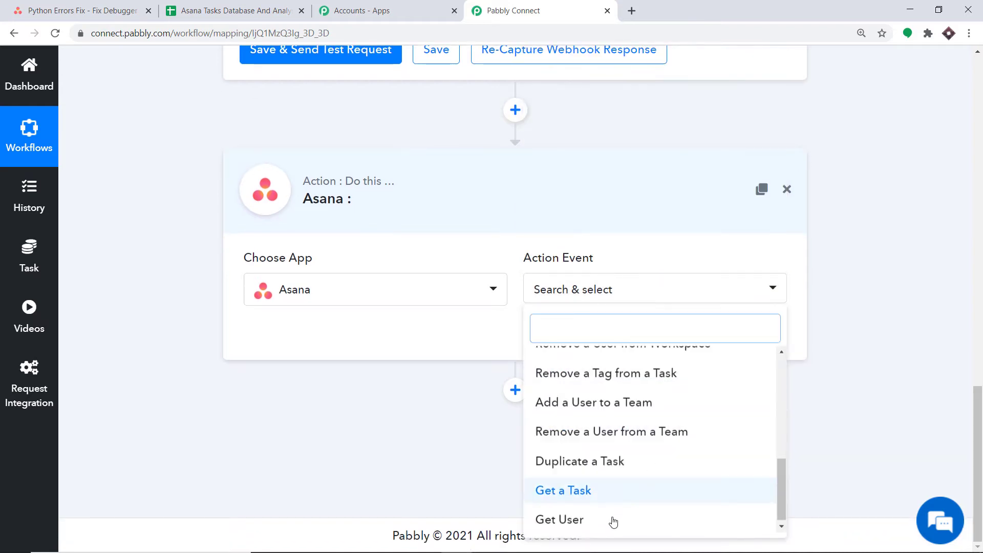
{"action": "left_click", "coordinate": [608, 491]}
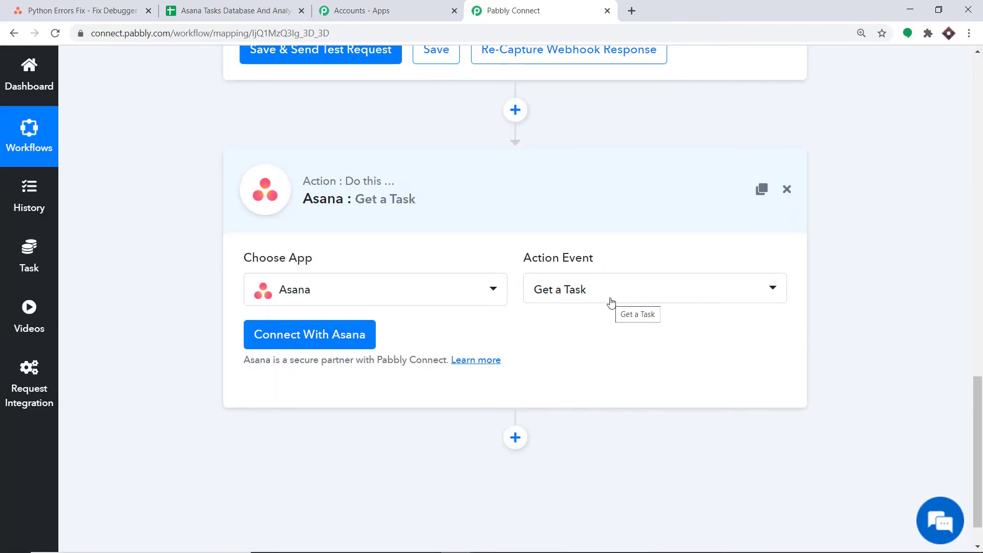
Connect the Get a Task action to Asana by authorizing new credentials
{"action": "left_click", "coordinate": [296, 340]}
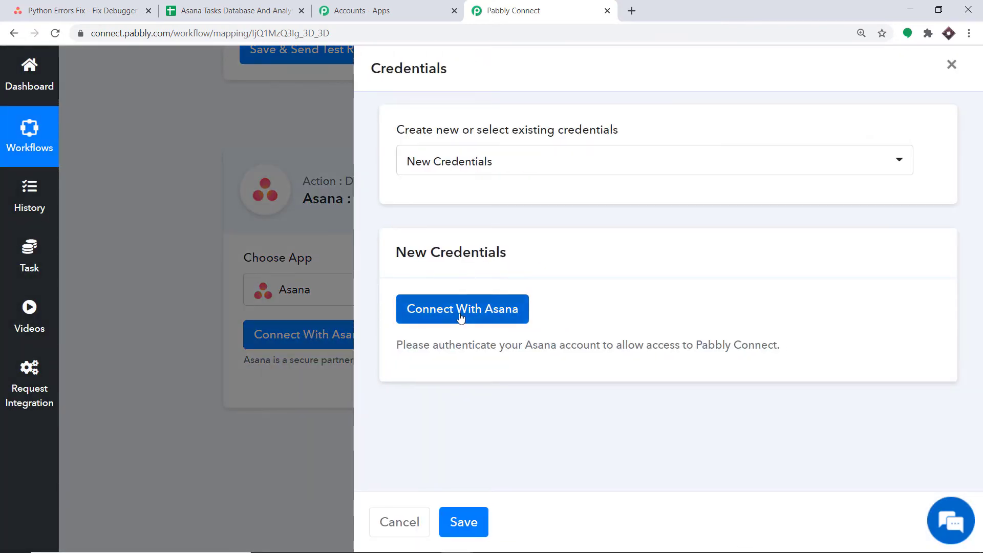
{"action": "left_click", "coordinate": [460, 317]}
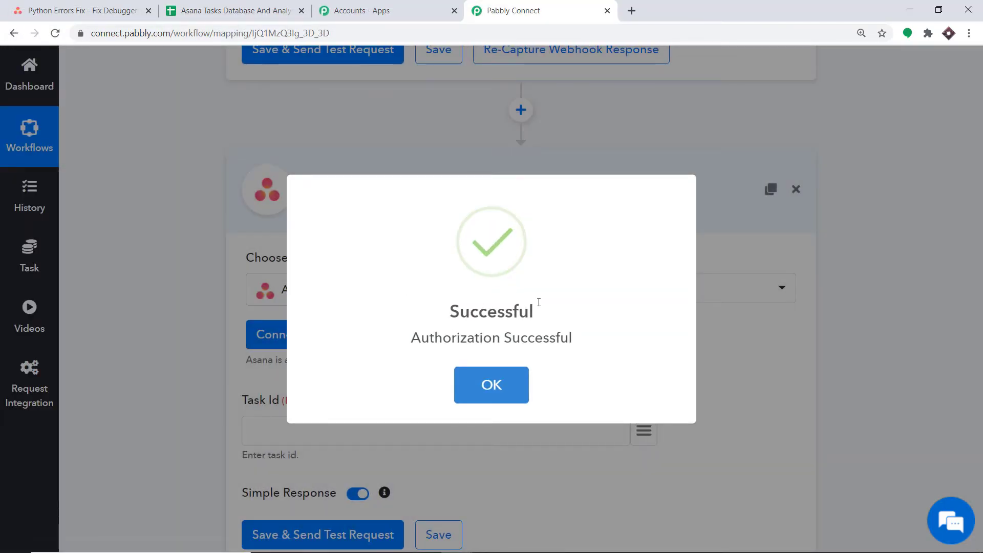
{"action": "left_click", "coordinate": [495, 384]}
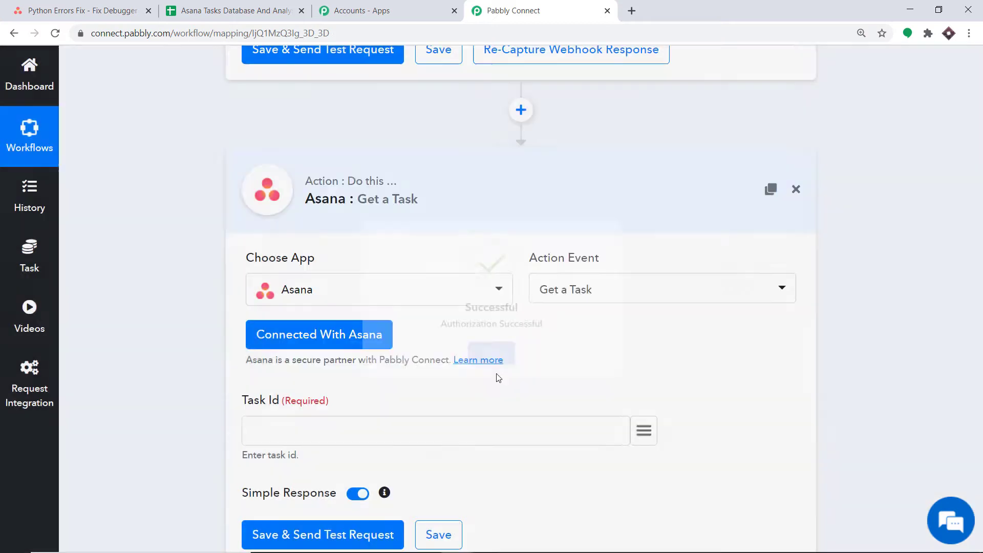
Map the Get a Task action's Task Id to the trigger's "events > 1 > resource > gid" value
{"action": "scroll", "coordinate": [537, 251], "scroll_direction": "down", "scroll_amount": 3}
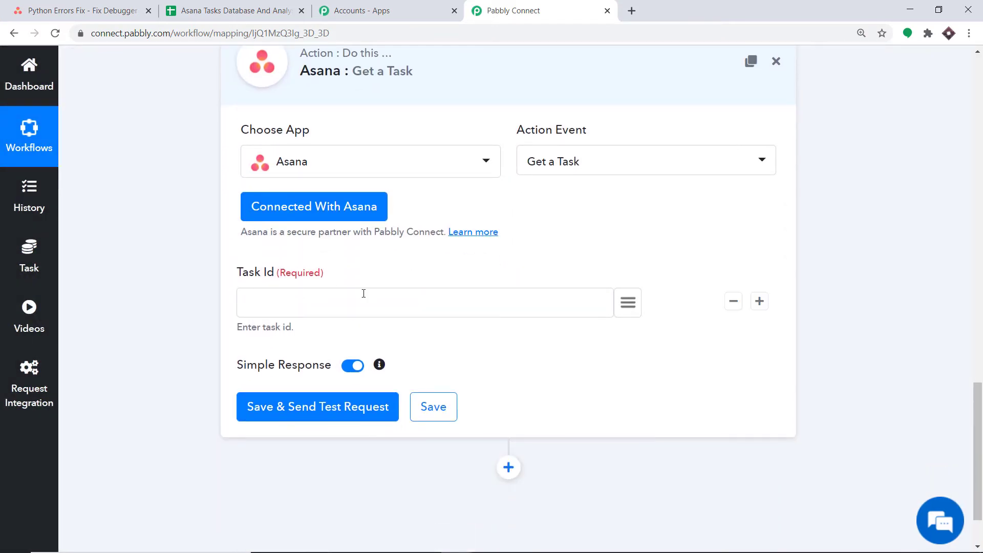
{"action": "scroll", "coordinate": [434, 291], "scroll_direction": "up", "scroll_amount": 9}
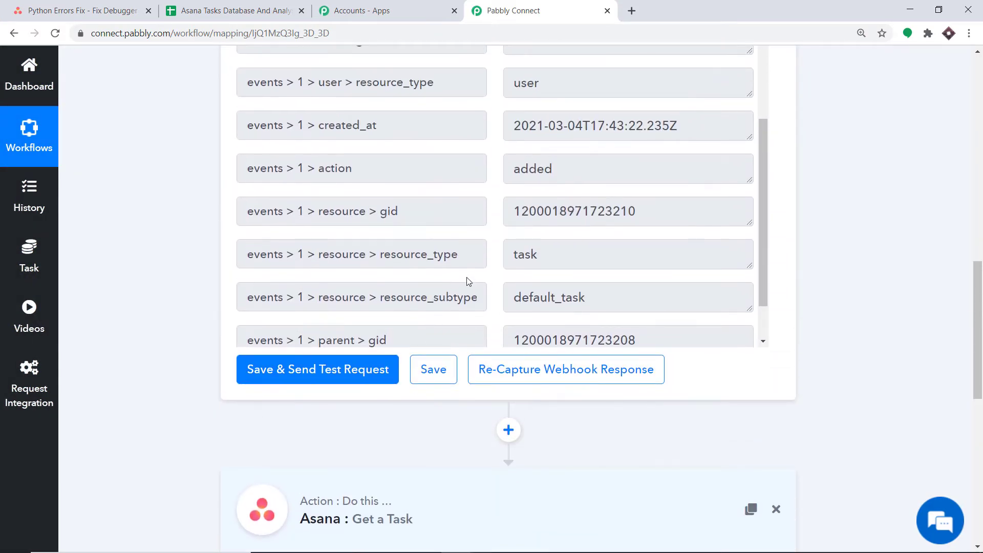
{"action": "scroll", "coordinate": [351, 245], "scroll_direction": "up", "scroll_amount": 1}
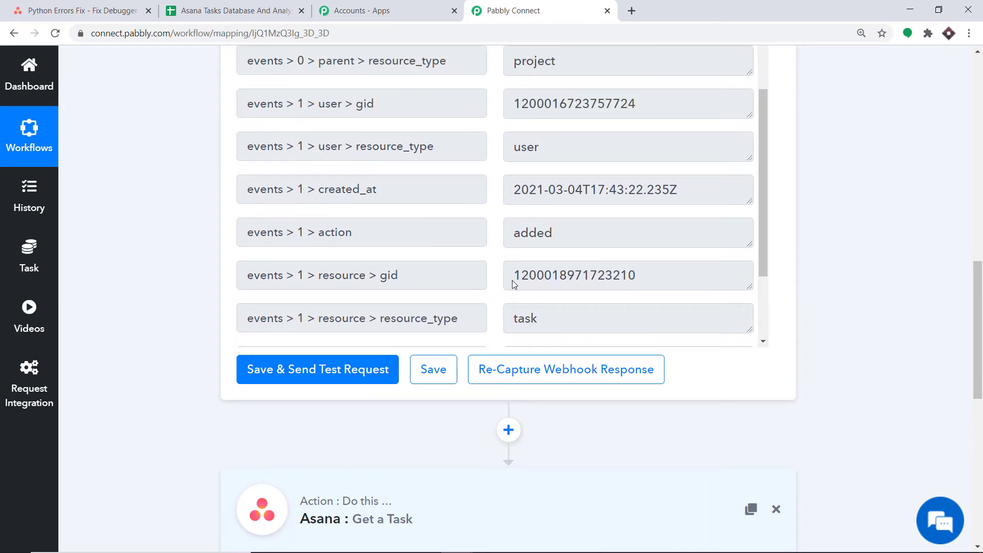
{"action": "scroll", "coordinate": [512, 281], "scroll_direction": "down", "scroll_amount": 2}
{"action": "left_click_drag", "start_coordinate": [979, 336], "coordinate": [981, 445]}
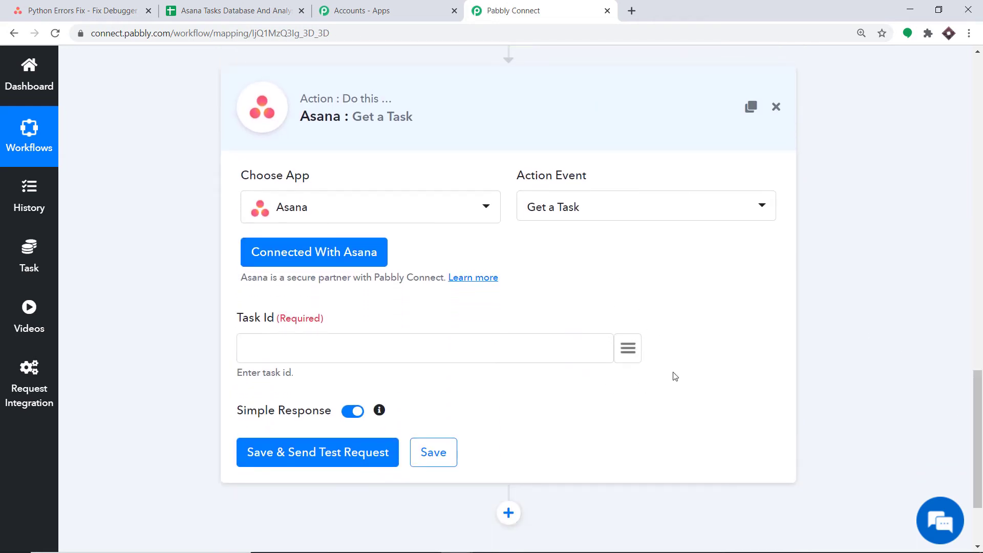
{"action": "left_click", "coordinate": [628, 351]}
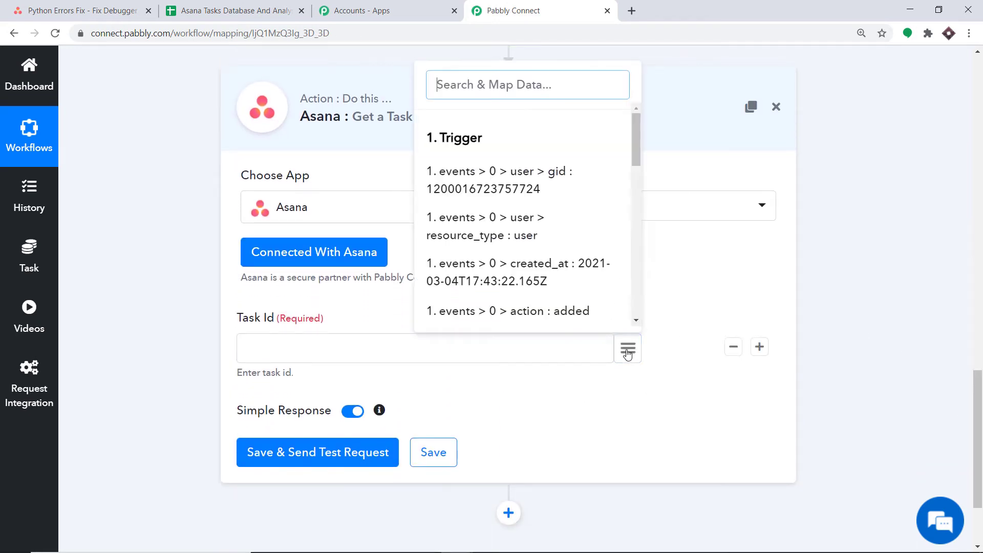
{"action": "scroll", "coordinate": [571, 215], "scroll_direction": "down", "scroll_amount": 4}
{"action": "scroll", "coordinate": [578, 214], "scroll_direction": "down", "scroll_amount": 5}
{"action": "scroll", "coordinate": [588, 238], "scroll_direction": "down", "scroll_amount": 4}
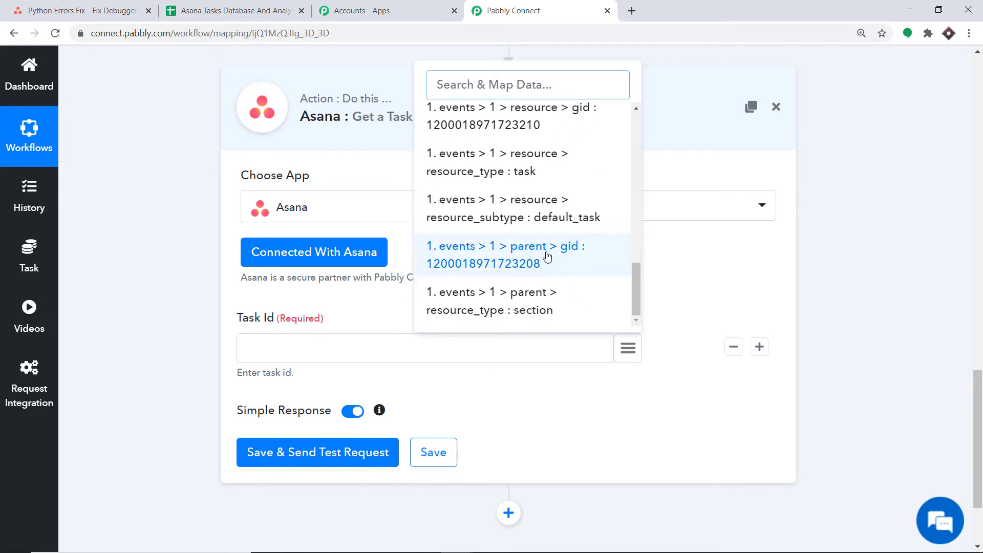
{"action": "scroll", "coordinate": [548, 256], "scroll_direction": "down", "scroll_amount": 1}
{"action": "scroll", "coordinate": [563, 391], "scroll_direction": "down", "scroll_amount": 1}
{"action": "scroll", "coordinate": [562, 388], "scroll_direction": "up", "scroll_amount": 2}
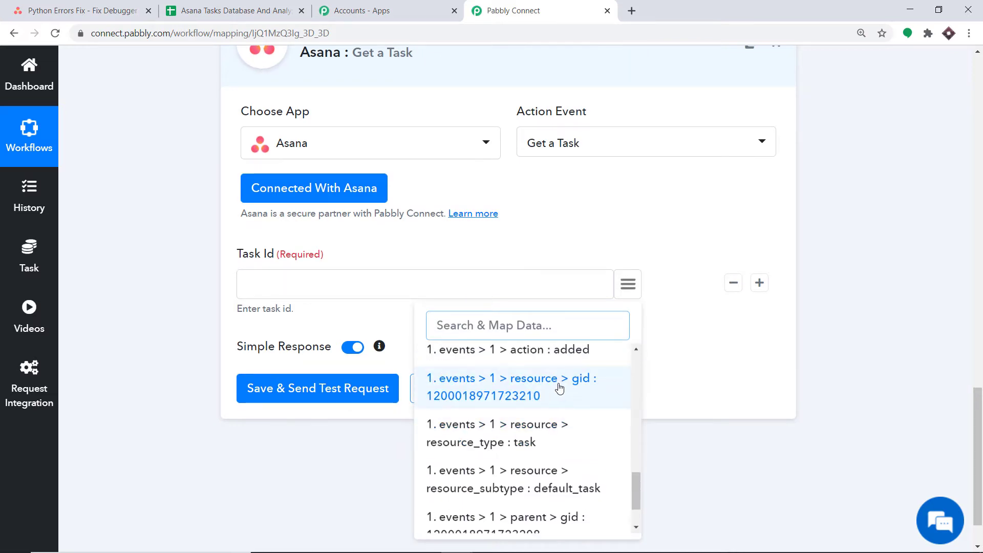
{"action": "left_click", "coordinate": [526, 389]}
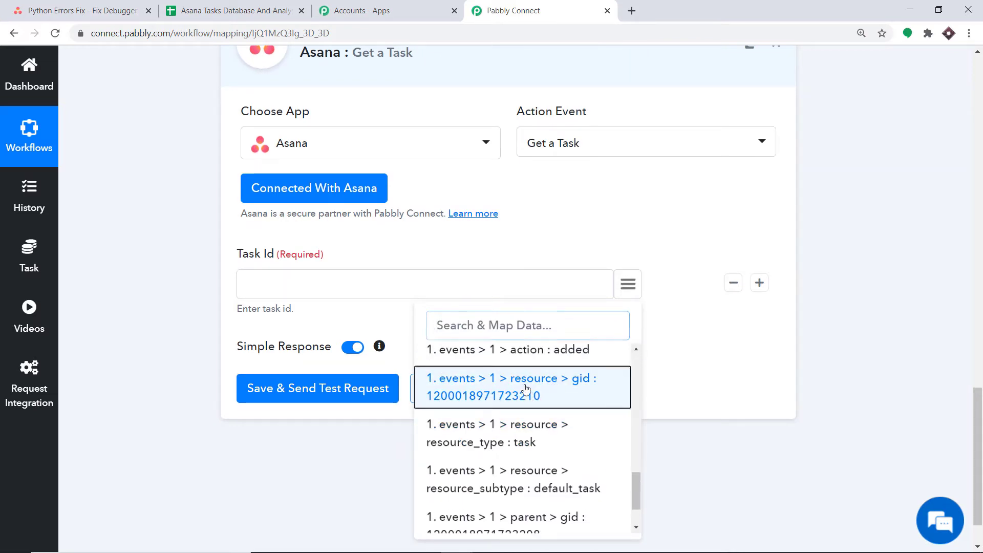
Save the Get a Task action with a test request and examine the task details in its API response
{"action": "scroll", "coordinate": [492, 333], "scroll_direction": "up", "scroll_amount": 2}
{"action": "scroll", "coordinate": [529, 324], "scroll_direction": "down", "scroll_amount": 3}
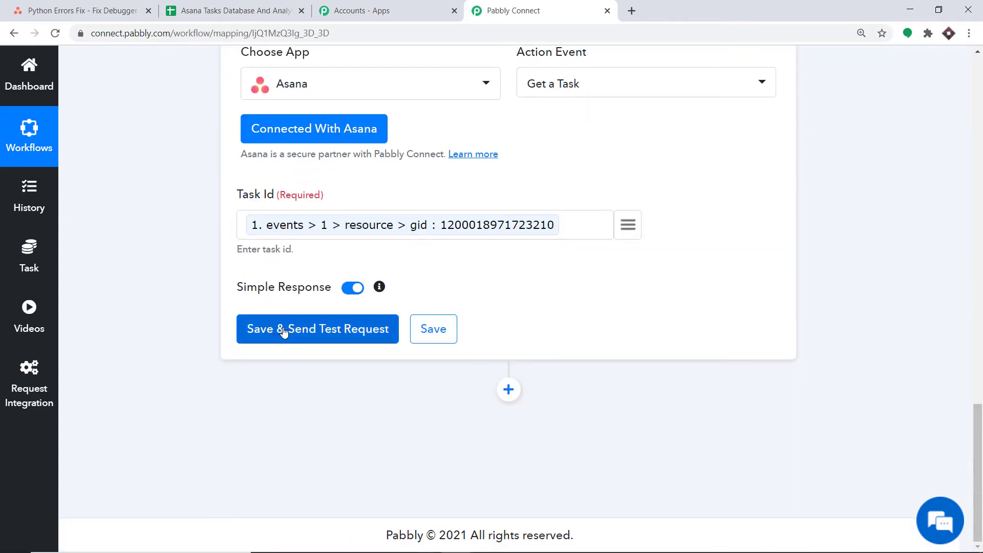
{"action": "left_click", "coordinate": [284, 332]}
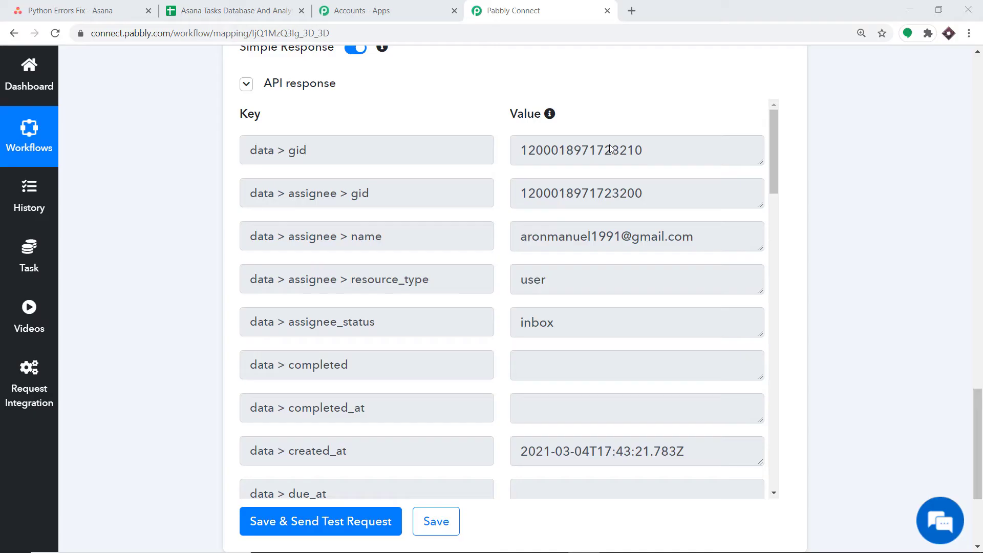
{"action": "scroll", "coordinate": [562, 223], "scroll_direction": "down", "scroll_amount": 1}
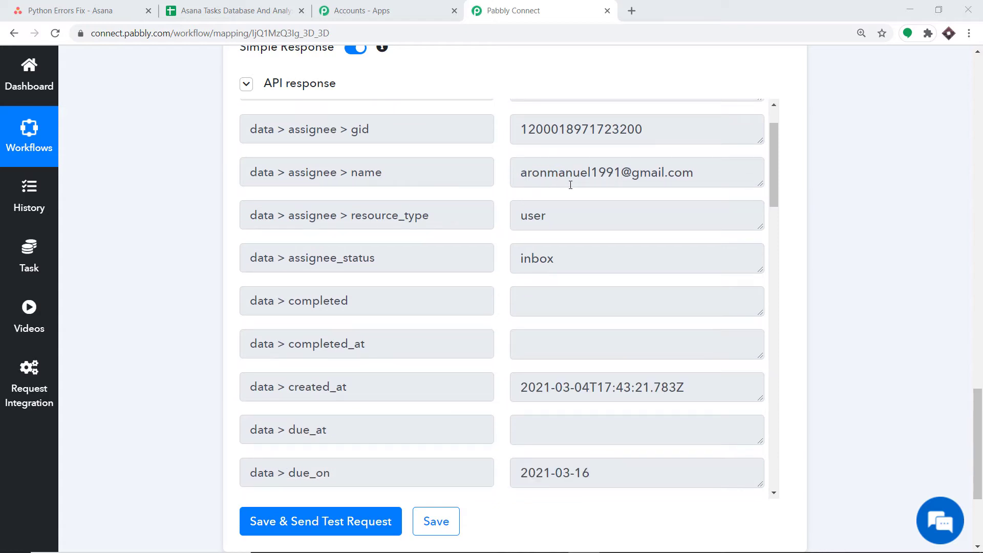
{"action": "scroll", "coordinate": [648, 195], "scroll_direction": "down", "scroll_amount": 1}
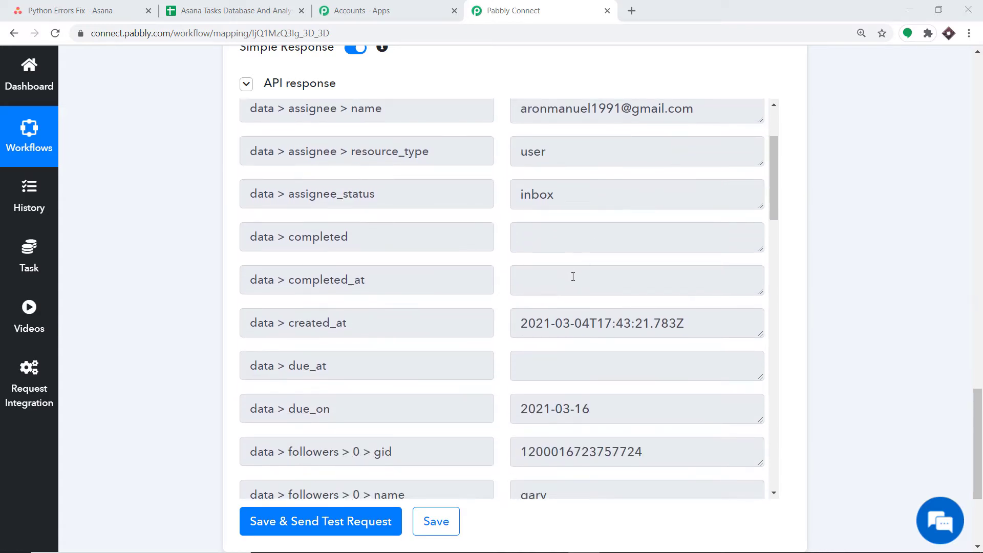
{"action": "scroll", "coordinate": [573, 277], "scroll_direction": "down", "scroll_amount": 5}
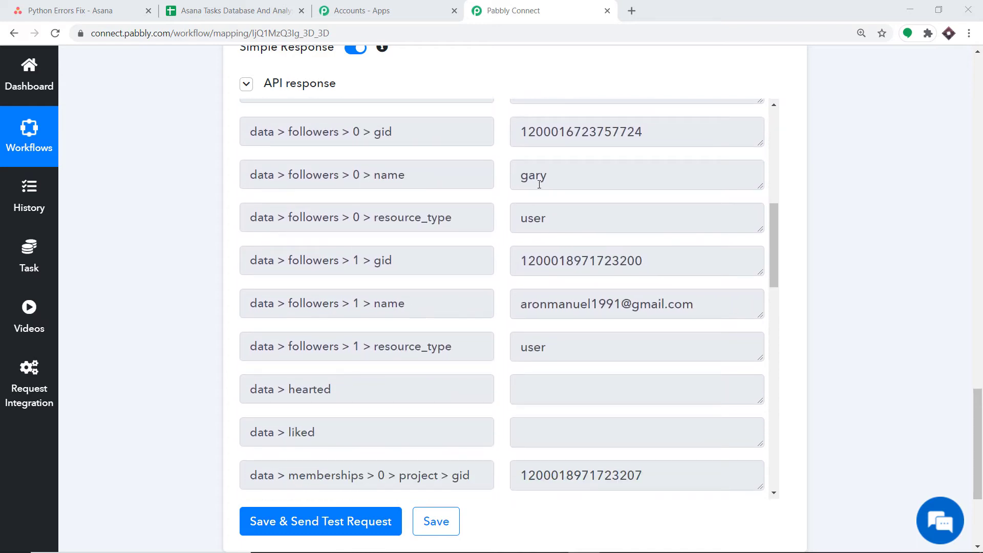
{"action": "scroll", "coordinate": [564, 216], "scroll_direction": "down", "scroll_amount": 4}
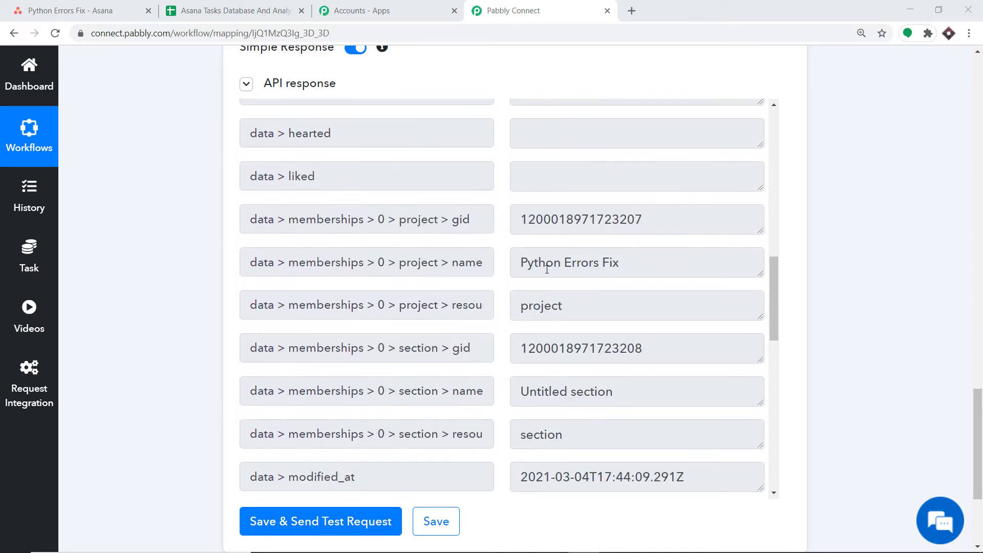
{"action": "scroll", "coordinate": [631, 271], "scroll_direction": "down", "scroll_amount": 5}
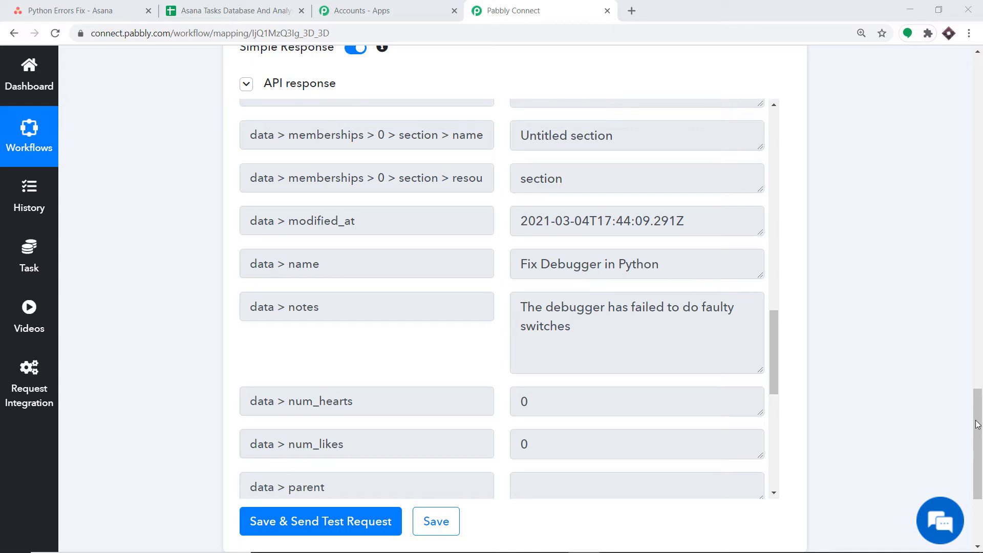
Add an action step after Get a Task, with Google Sheets as the app and Add New Row as the event
{"action": "left_click_drag", "start_coordinate": [976, 424], "coordinate": [977, 466]}
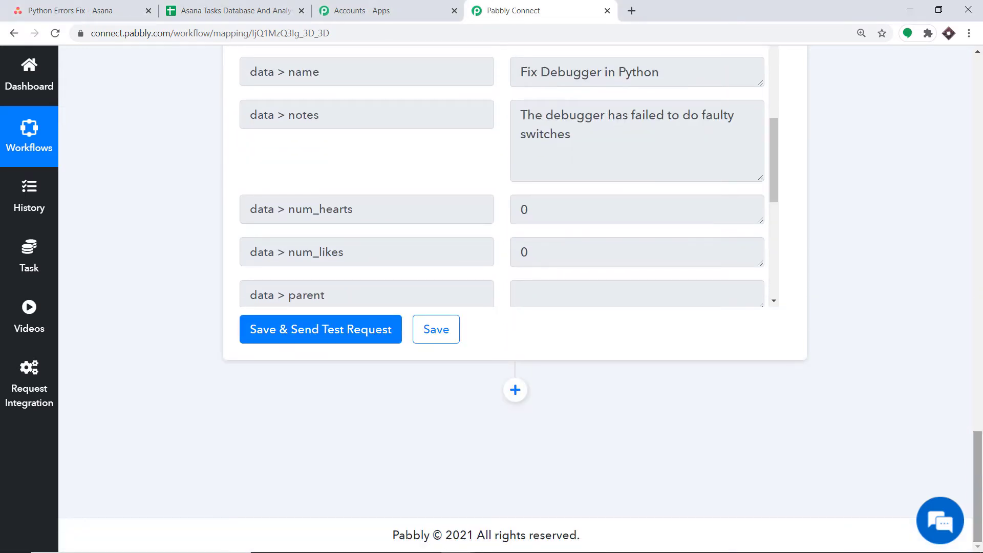
{"action": "left_click", "coordinate": [515, 390]}
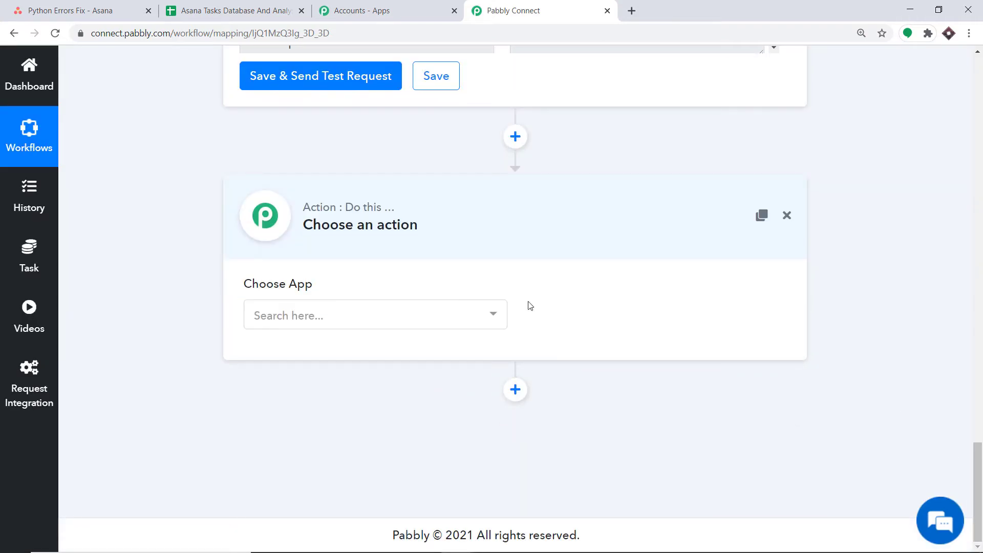
{"action": "left_click", "coordinate": [369, 311]}
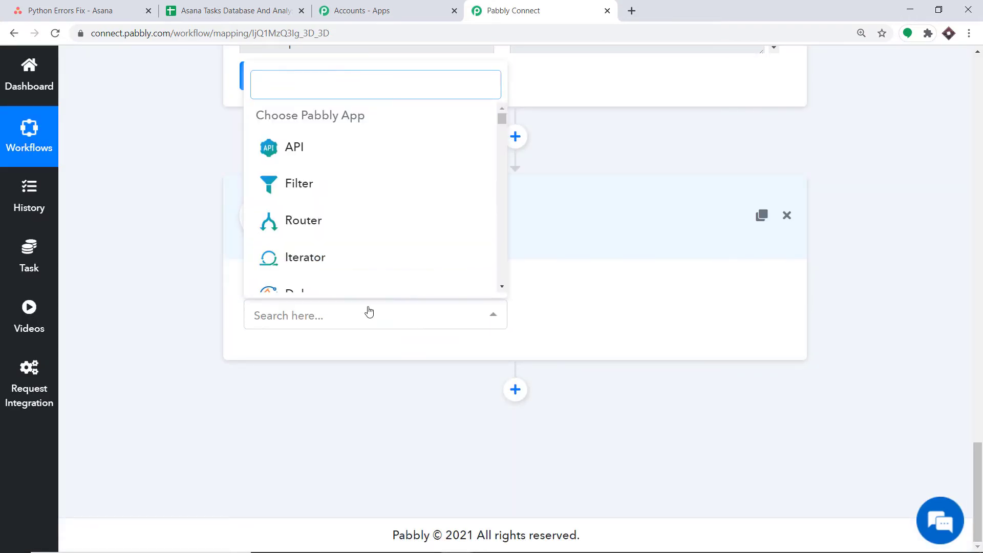
{"action": "type", "text": "google"}
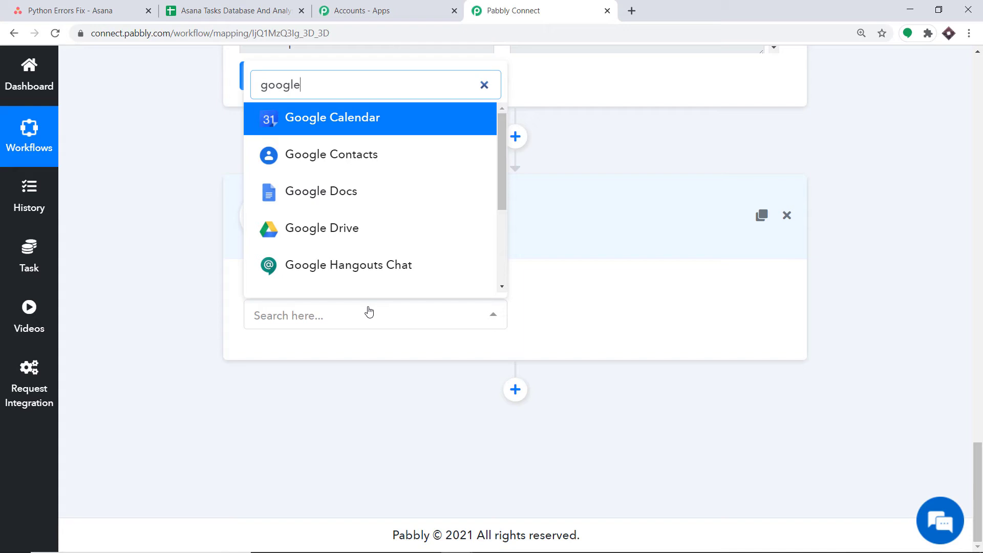
{"action": "type", "text": " sheet"}
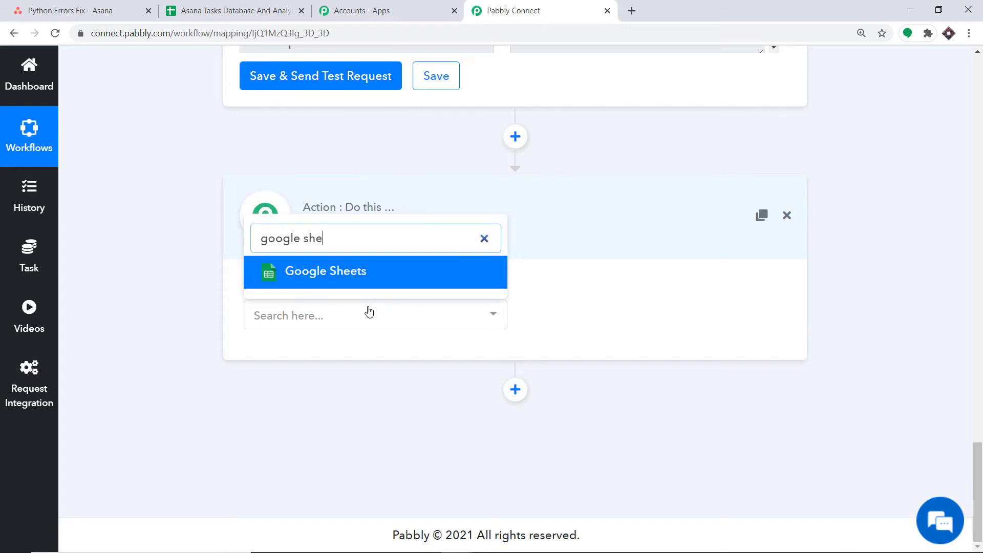
{"action": "left_click", "coordinate": [347, 274]}
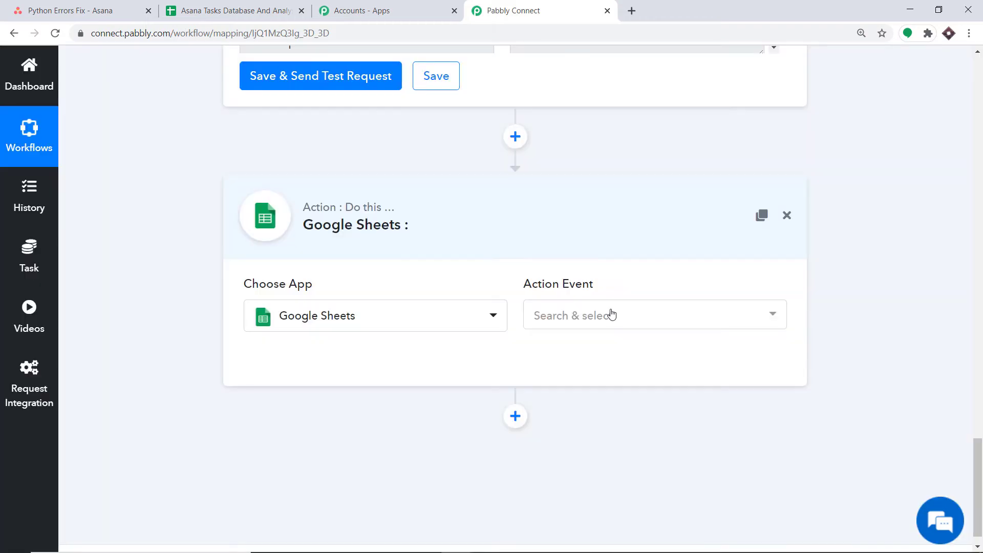
{"action": "left_click", "coordinate": [610, 313]}
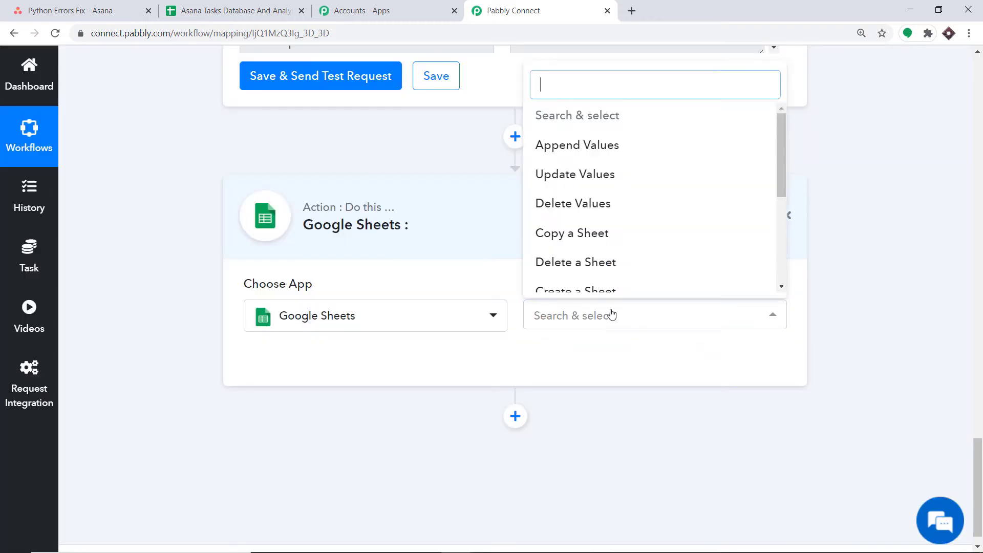
{"action": "scroll", "coordinate": [665, 241], "scroll_direction": "down", "scroll_amount": 3}
{"action": "left_click", "coordinate": [604, 188]}
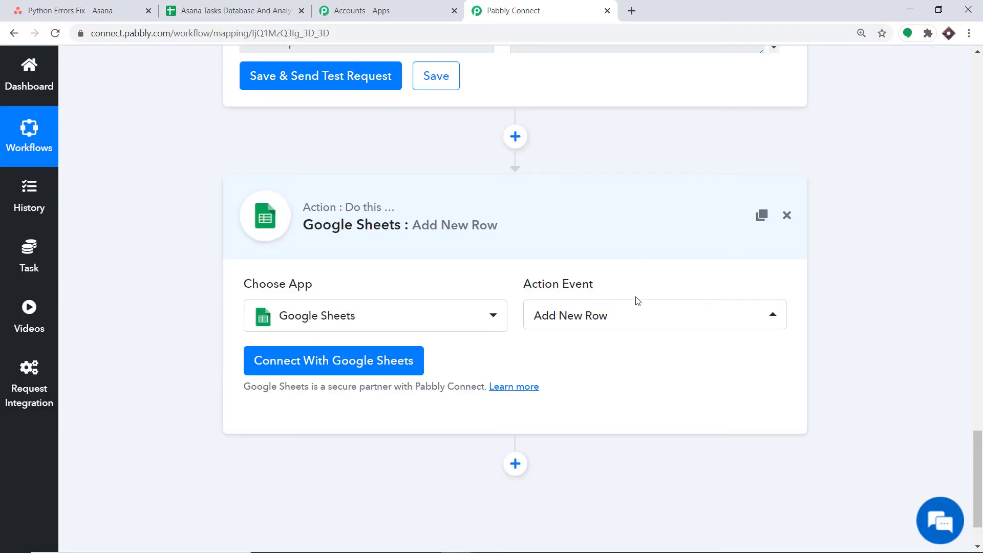
Review the available Google Sheets action events and the column headers of the "Asana Tasks Database And Analysis Modelling" spreadsheet
{"action": "left_click", "coordinate": [600, 316]}
{"action": "scroll", "coordinate": [621, 188], "scroll_direction": "up", "scroll_amount": 3}
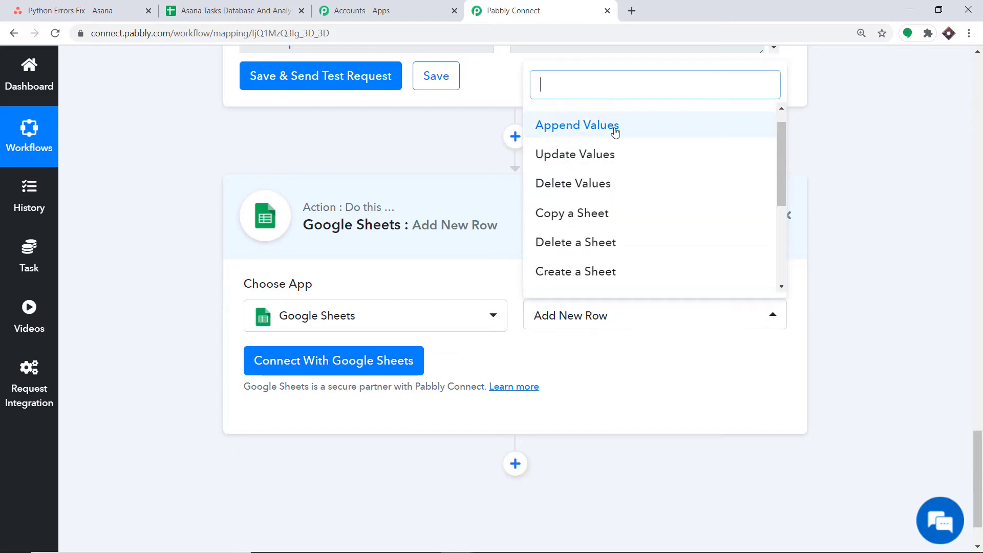
{"action": "scroll", "coordinate": [588, 201], "scroll_direction": "down", "scroll_amount": 3}
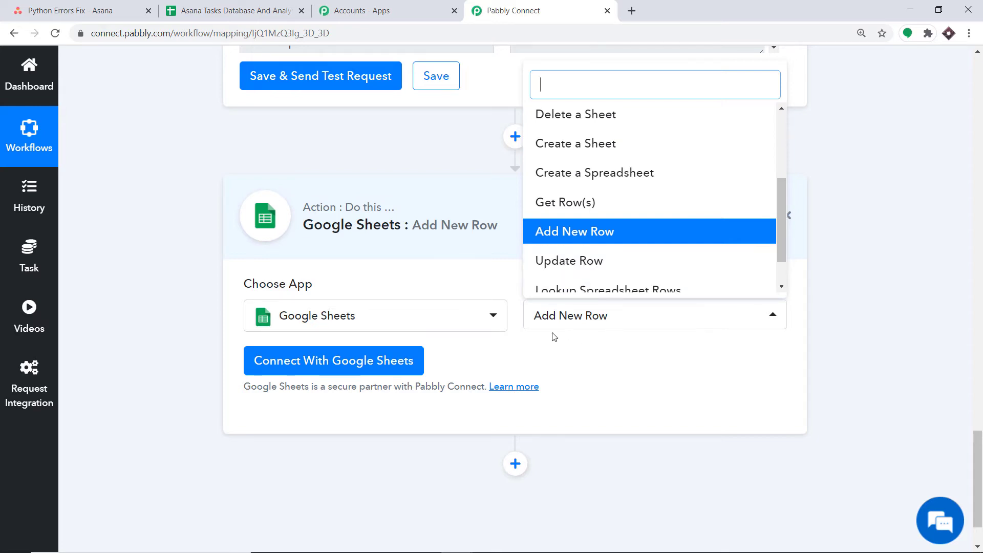
{"action": "left_click", "coordinate": [571, 365]}
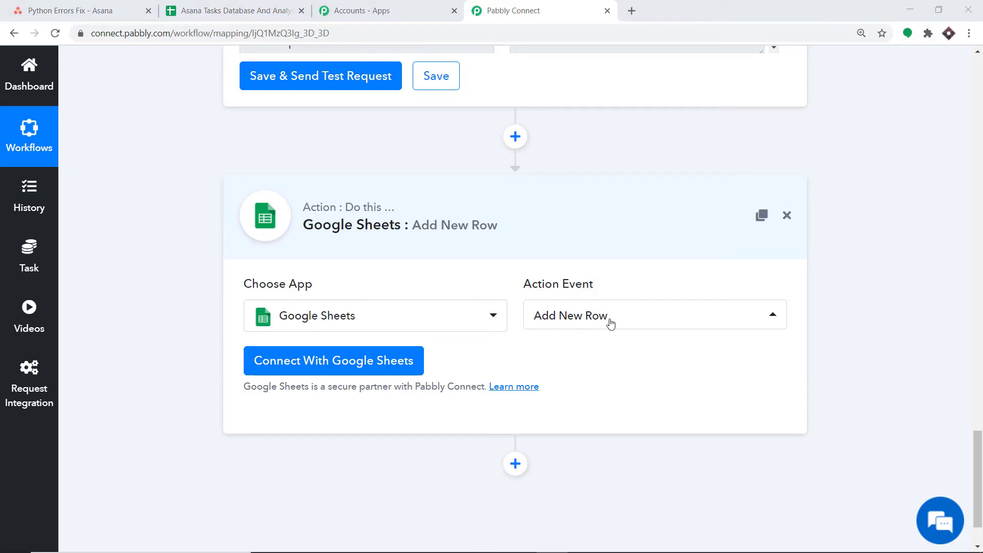
{"action": "left_click", "coordinate": [205, 10]}
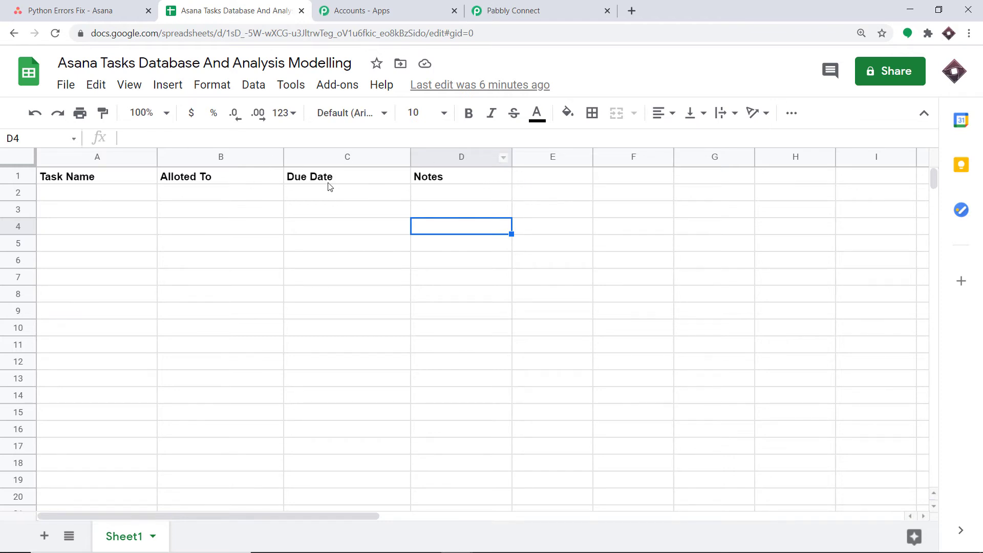
{"action": "left_click", "coordinate": [531, 7]}
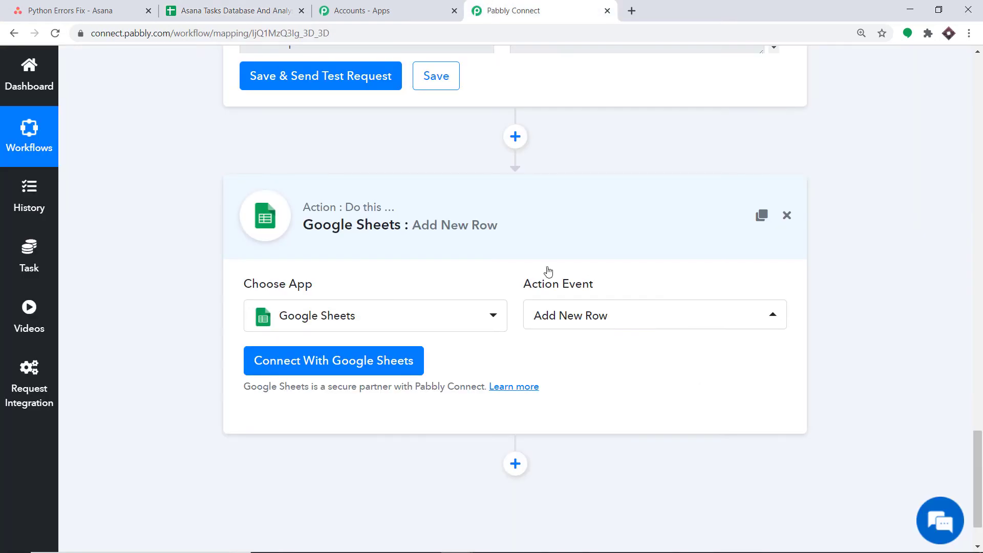
Connect the Add New Row action to Google Sheets with new credentials, authorizing Pabbly Connect Sheets for the first listed Google account
{"action": "left_click", "coordinate": [598, 326]}
{"action": "left_click", "coordinate": [327, 365]}
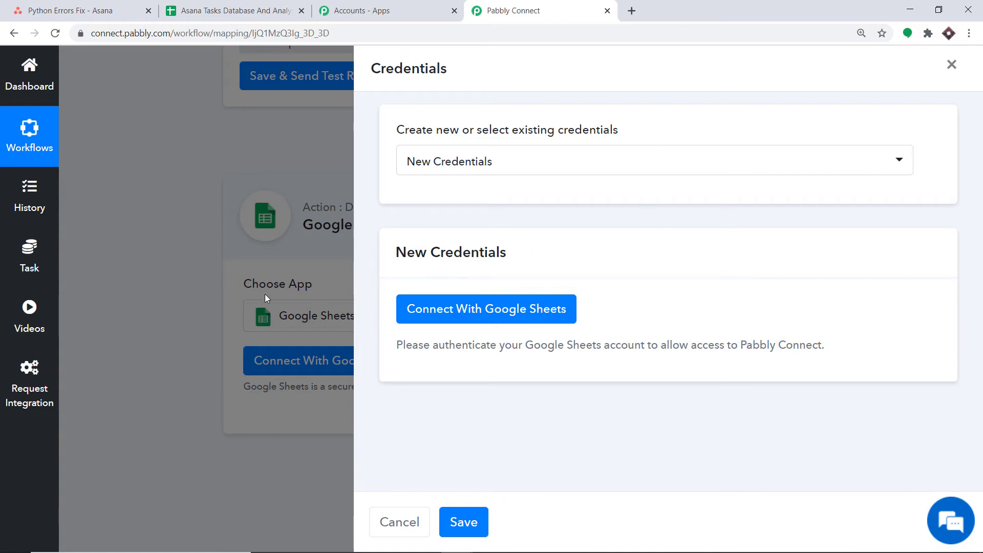
{"action": "left_click", "coordinate": [478, 310]}
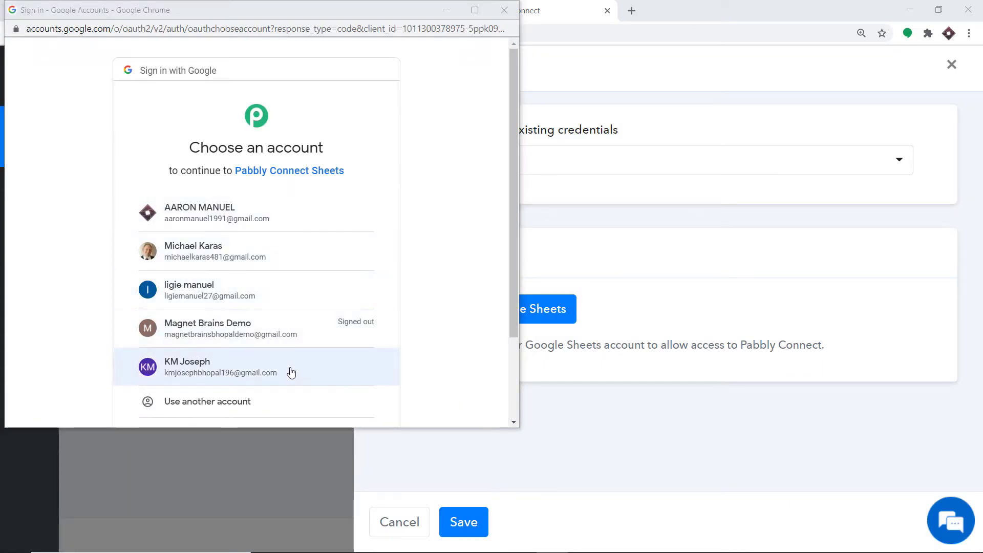
{"action": "left_click_drag", "start_coordinate": [246, 17], "coordinate": [724, 76]}
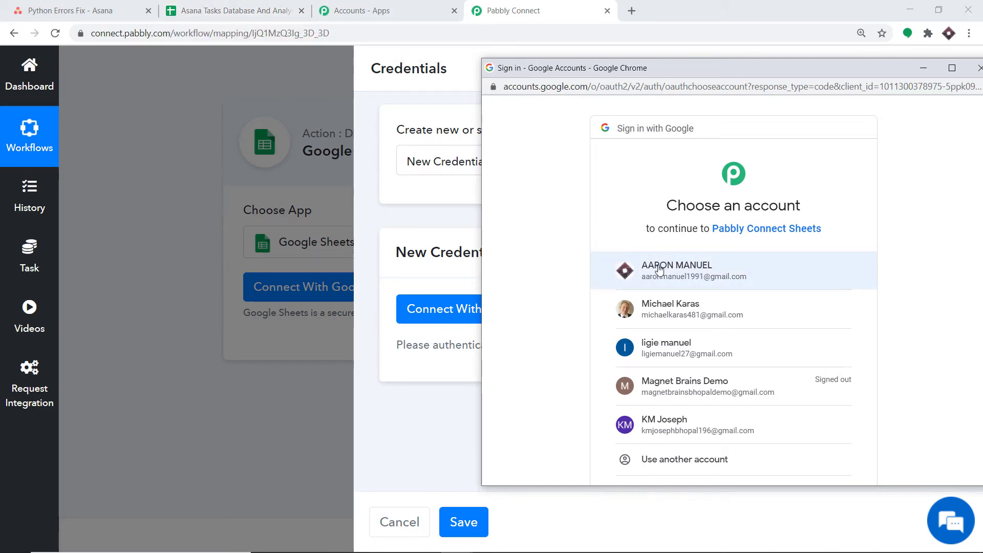
{"action": "left_click_drag", "start_coordinate": [681, 66], "coordinate": [627, 49]}
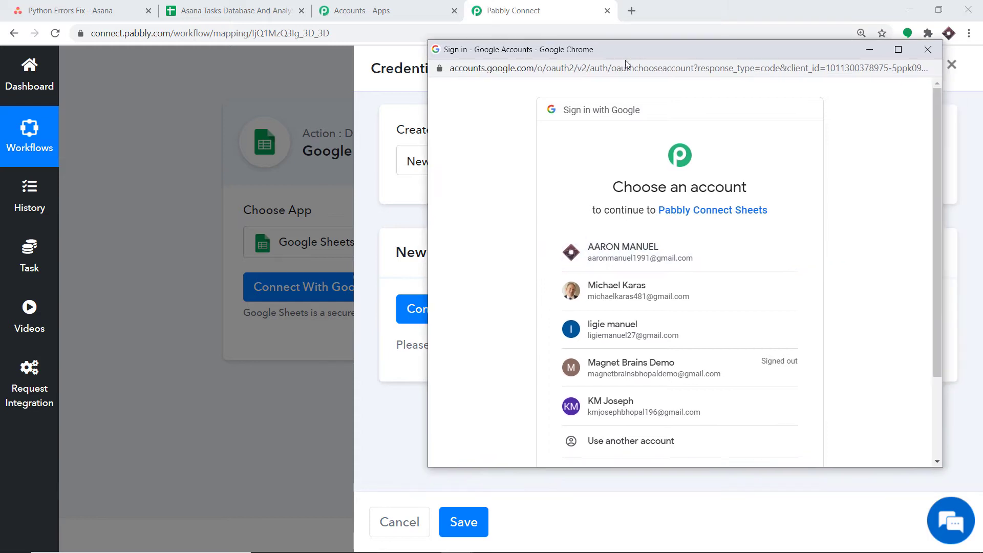
{"action": "left_click", "coordinate": [638, 250]}
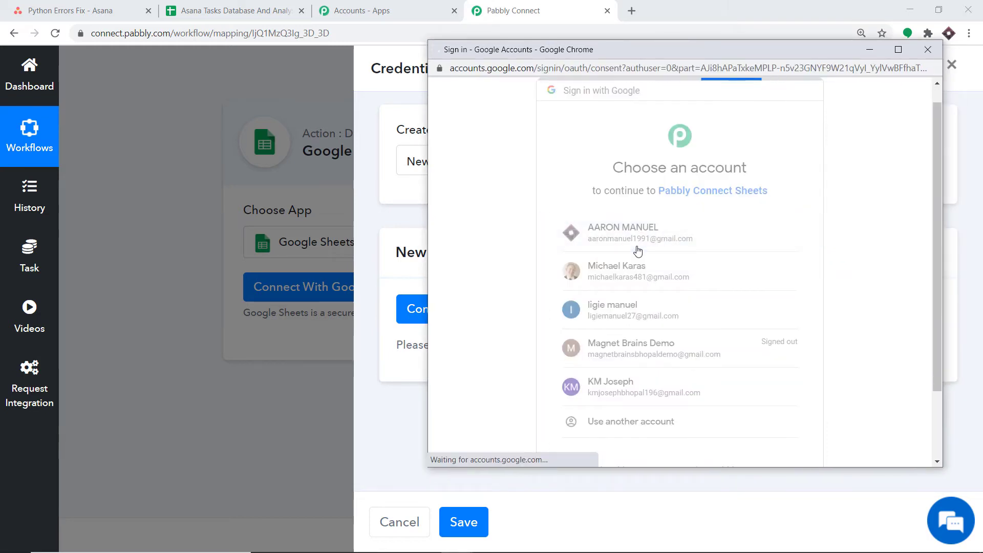
{"action": "scroll", "coordinate": [753, 256], "scroll_direction": "down", "scroll_amount": 2}
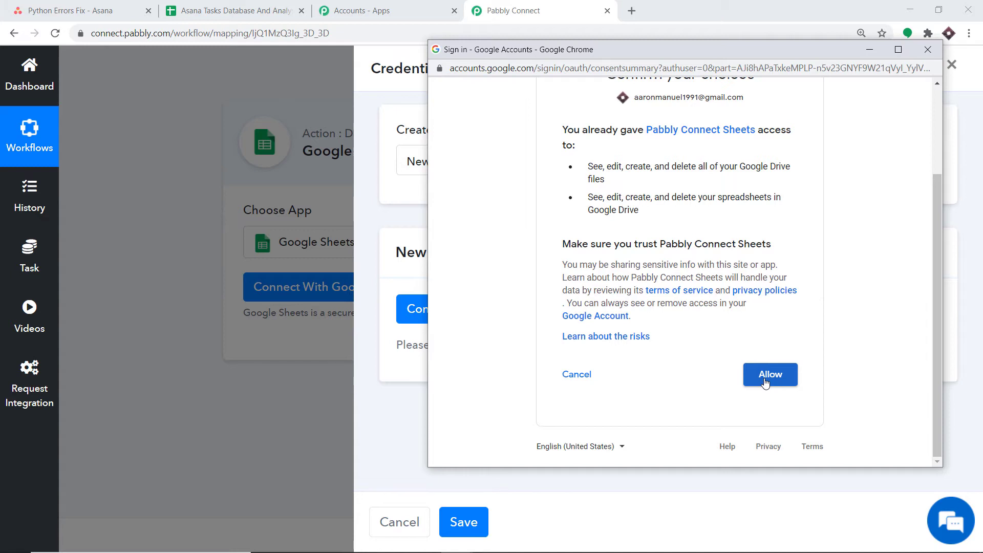
{"action": "left_click", "coordinate": [765, 383]}
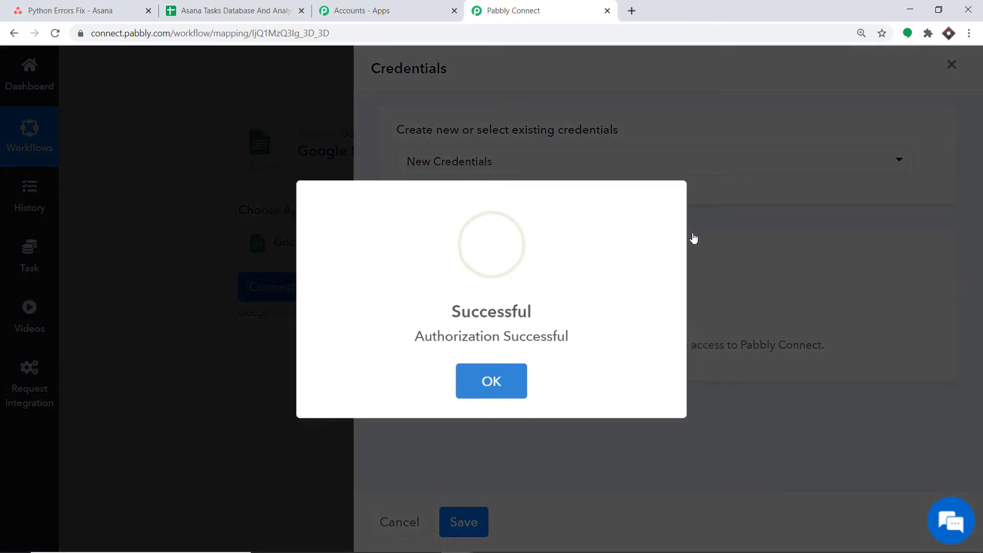
{"action": "left_click", "coordinate": [505, 388]}
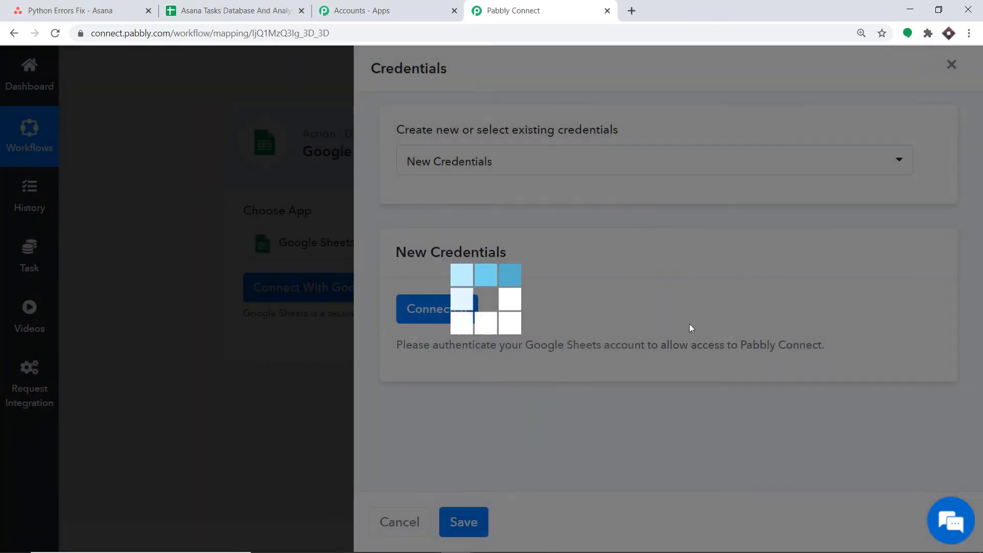
Choose "Asana Tasks Database And Analysis Modelling" as the Add New Row action's spreadsheet and check its sheet and column headers in Google Sheets
{"action": "scroll", "coordinate": [665, 274], "scroll_direction": "down", "scroll_amount": 3}
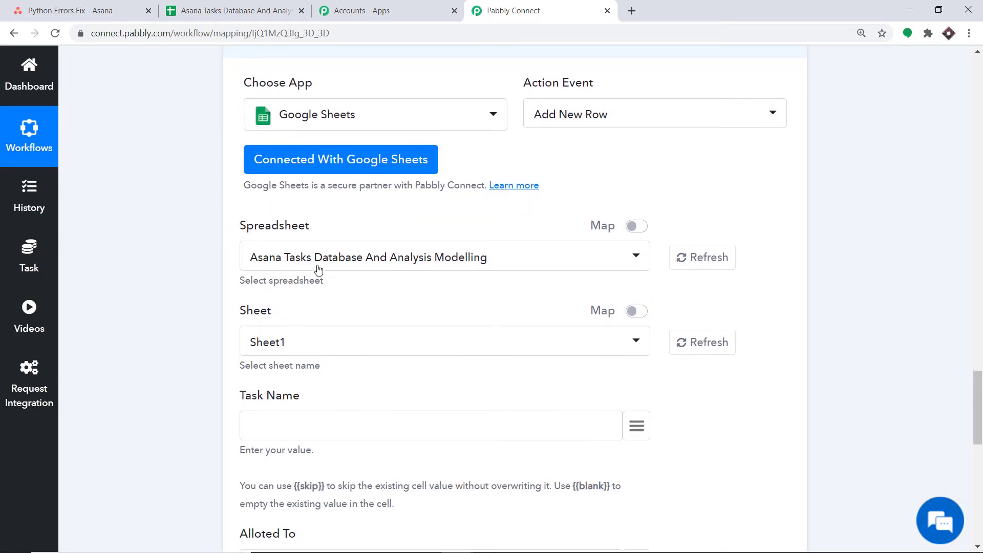
{"action": "left_click", "coordinate": [468, 261]}
{"action": "scroll", "coordinate": [414, 365], "scroll_direction": "down", "scroll_amount": 10}
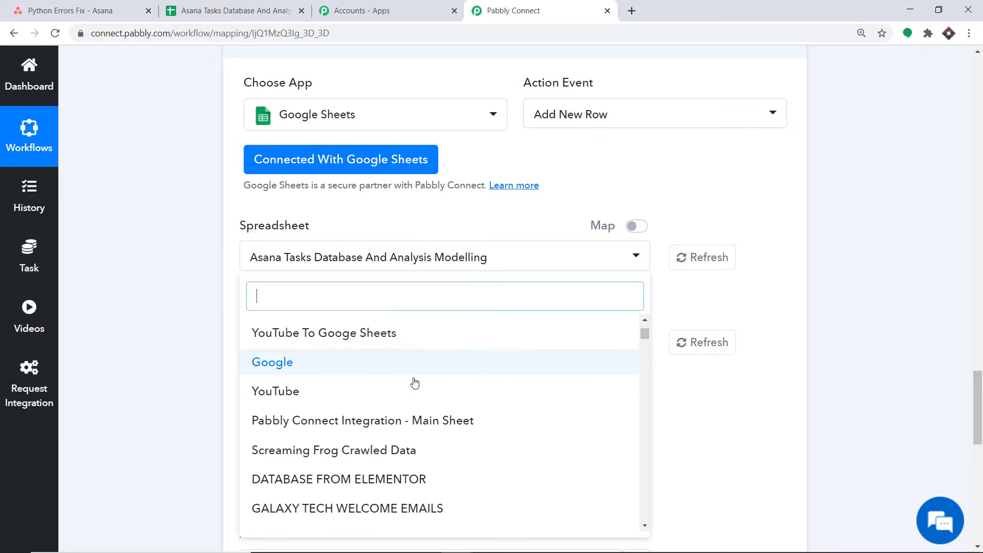
{"action": "scroll", "coordinate": [405, 397], "scroll_direction": "down", "scroll_amount": 10}
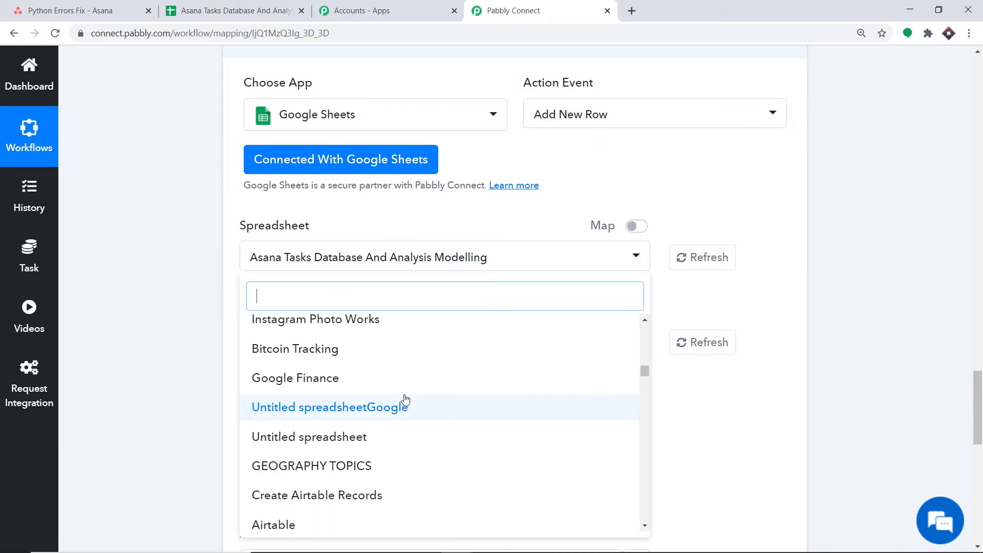
{"action": "scroll", "coordinate": [384, 396], "scroll_direction": "up", "scroll_amount": 10}
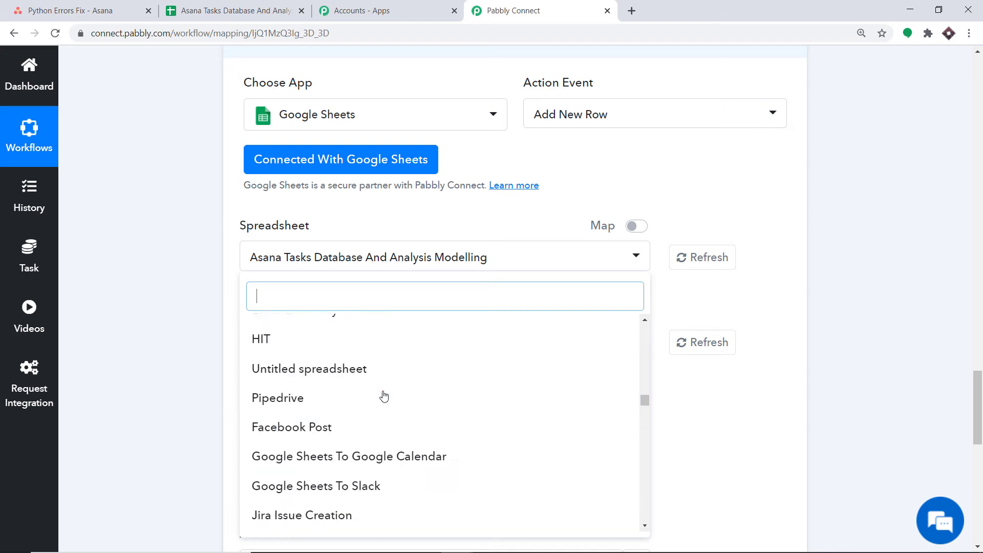
{"action": "scroll", "coordinate": [384, 396], "scroll_direction": "up", "scroll_amount": 10}
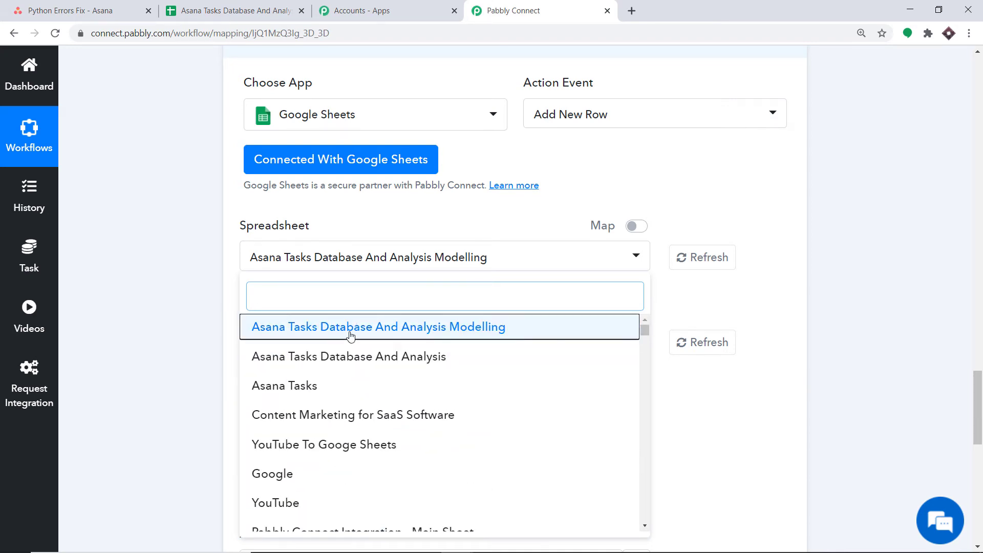
{"action": "left_click", "coordinate": [350, 336]}
{"action": "scroll", "coordinate": [297, 307], "scroll_direction": "down", "scroll_amount": 1}
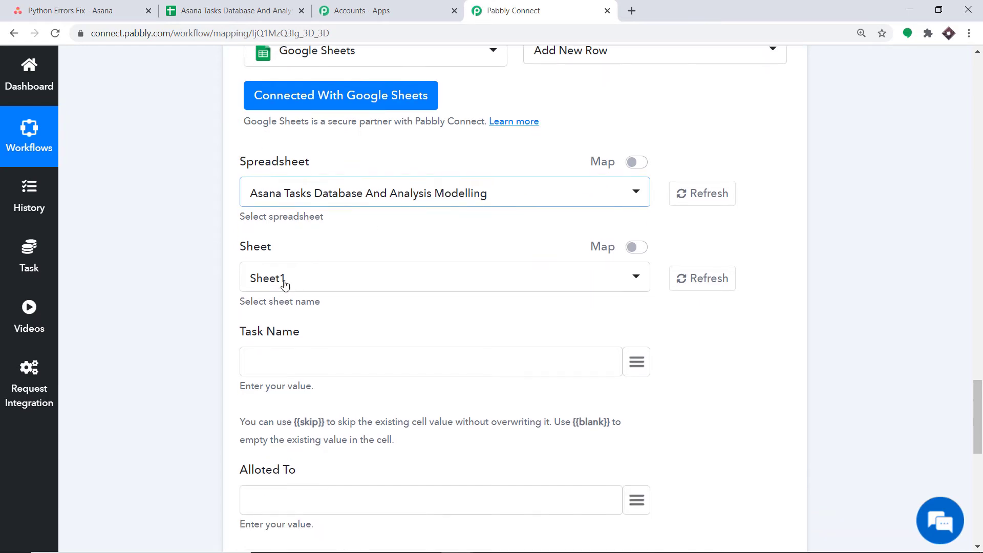
{"action": "left_click", "coordinate": [246, 10]}
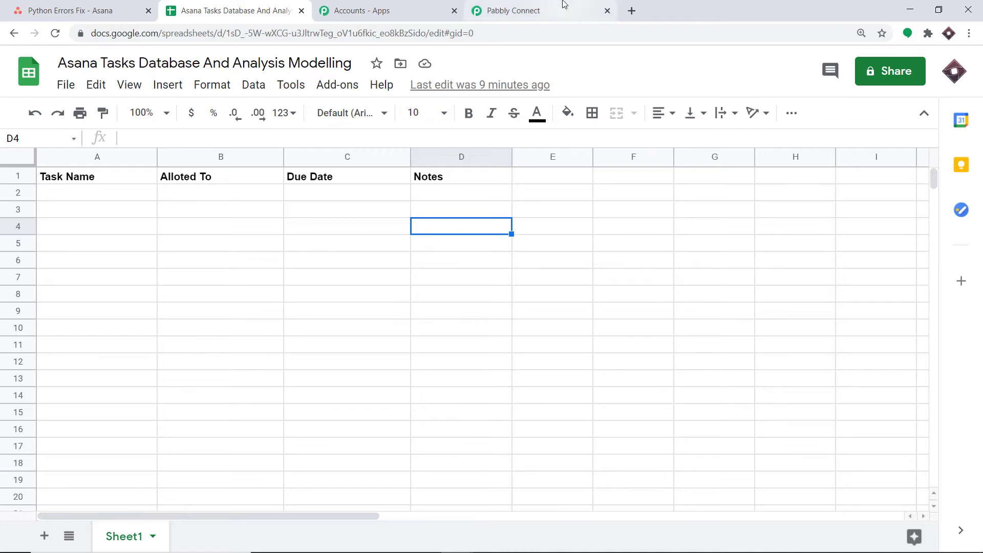
{"action": "left_click", "coordinate": [547, 8]}
Map the Task Name column to the Get a Task value "data > name"
{"action": "scroll", "coordinate": [342, 309], "scroll_direction": "down", "scroll_amount": 2}
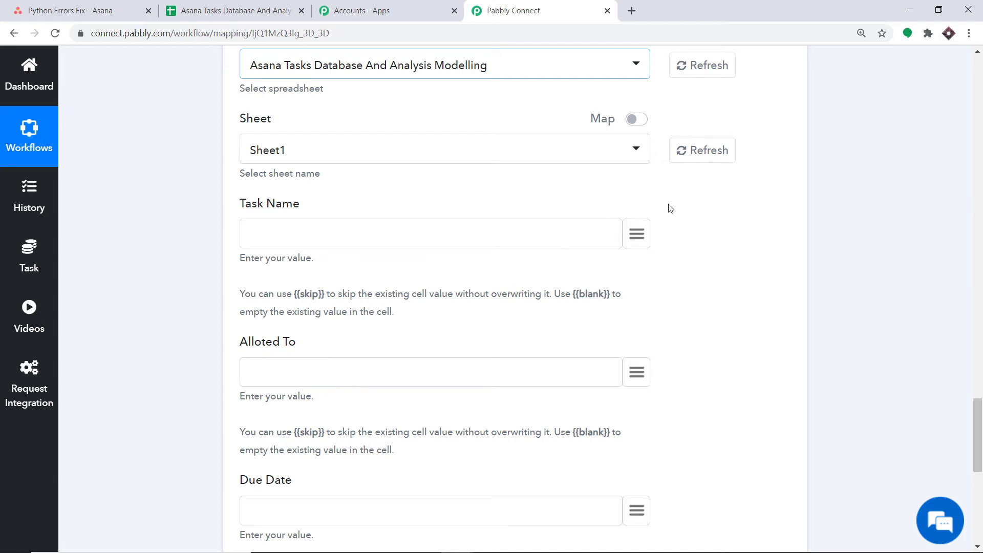
{"action": "left_click", "coordinate": [638, 235]}
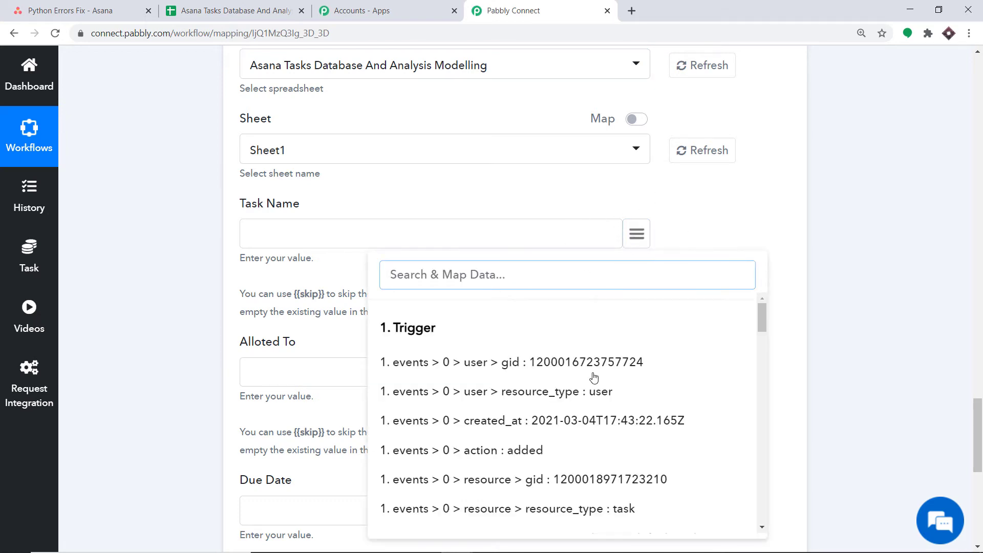
{"action": "scroll", "coordinate": [650, 391], "scroll_direction": "down", "scroll_amount": 8}
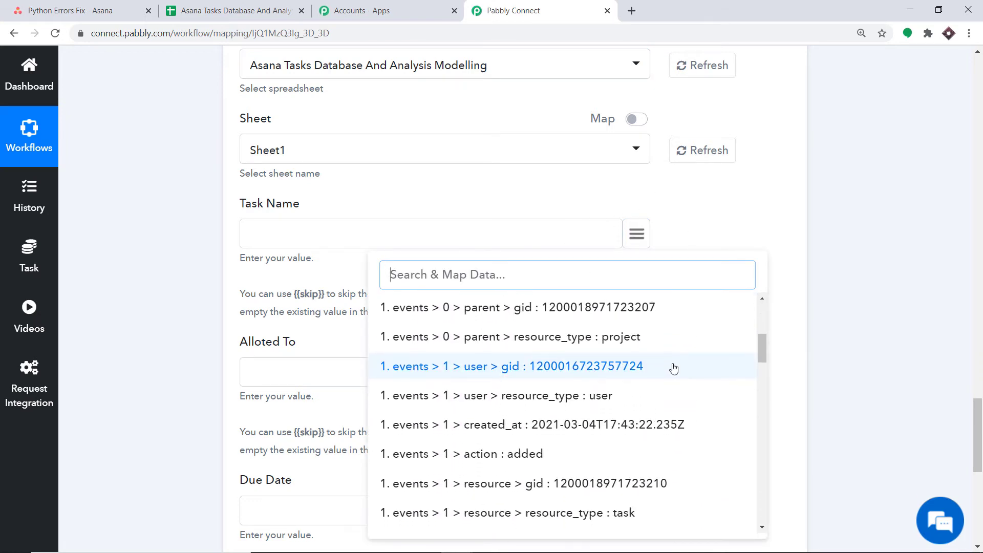
{"action": "scroll", "coordinate": [702, 380], "scroll_direction": "down", "scroll_amount": 5}
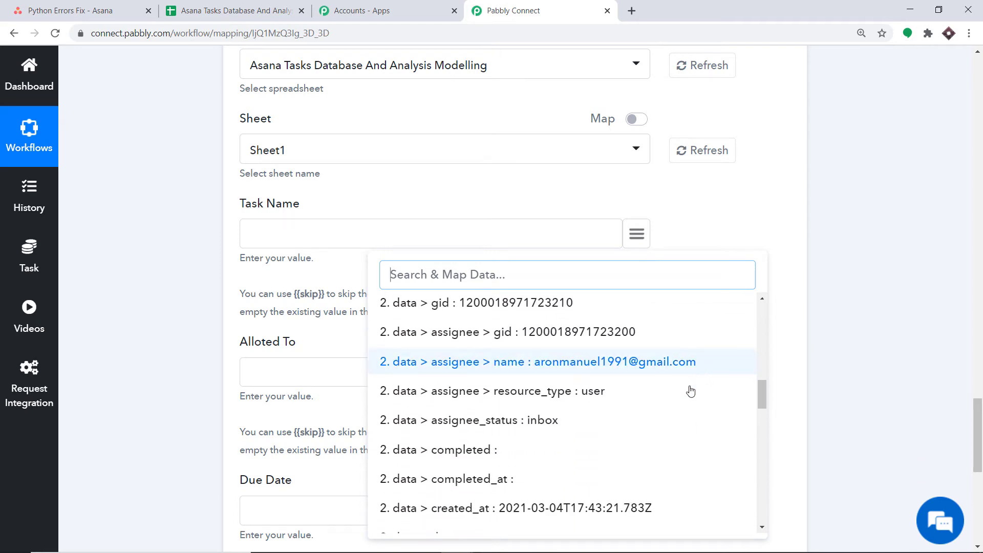
{"action": "scroll", "coordinate": [675, 400], "scroll_direction": "down", "scroll_amount": 5}
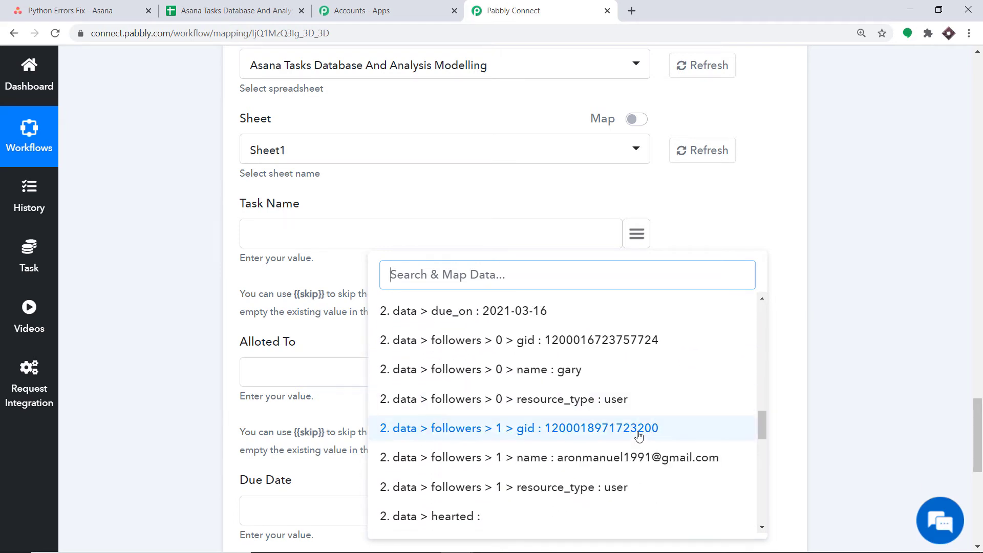
{"action": "scroll", "coordinate": [641, 434], "scroll_direction": "down", "scroll_amount": 2}
{"action": "scroll", "coordinate": [639, 440], "scroll_direction": "down", "scroll_amount": 4}
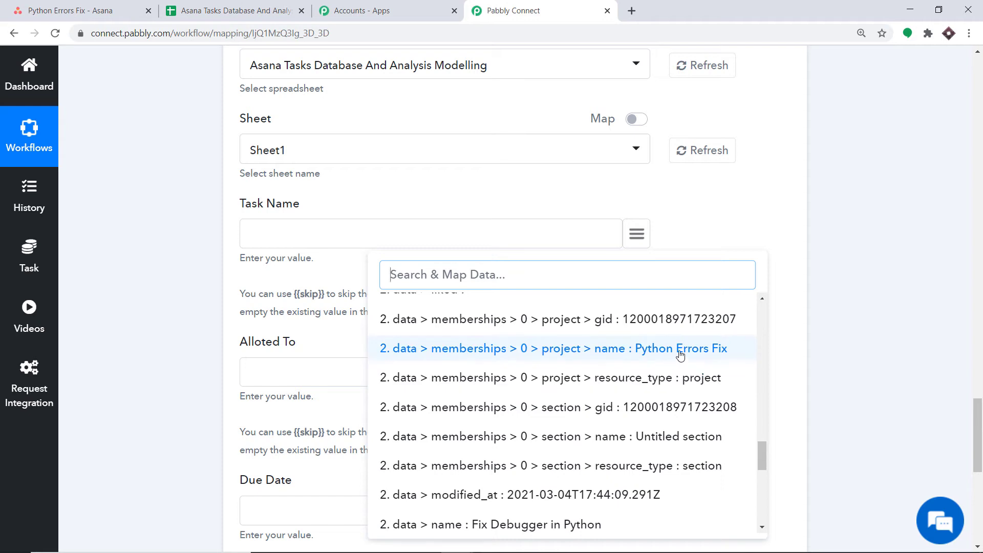
{"action": "scroll", "coordinate": [670, 404], "scroll_direction": "down", "scroll_amount": 1}
{"action": "scroll", "coordinate": [670, 414], "scroll_direction": "down", "scroll_amount": 1}
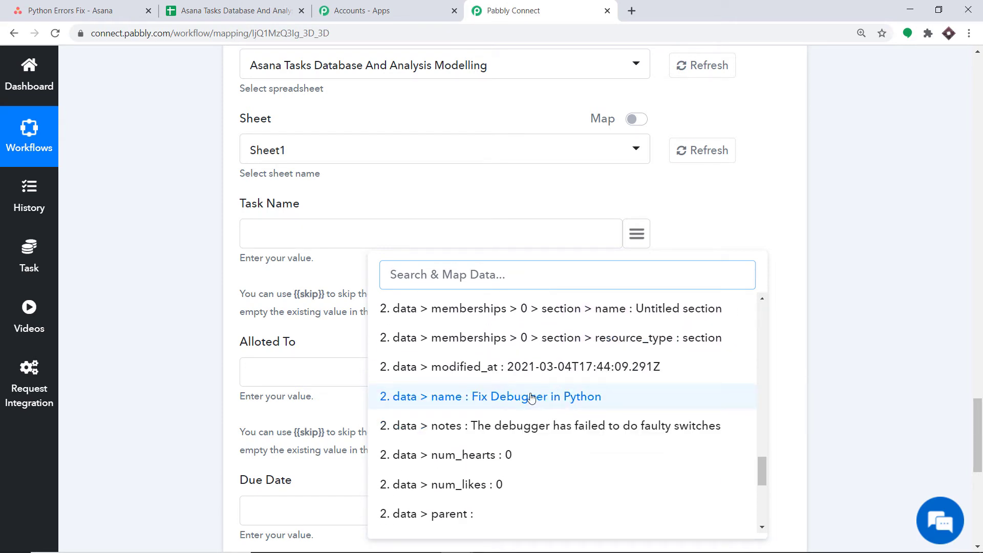
{"action": "left_click", "coordinate": [485, 400]}
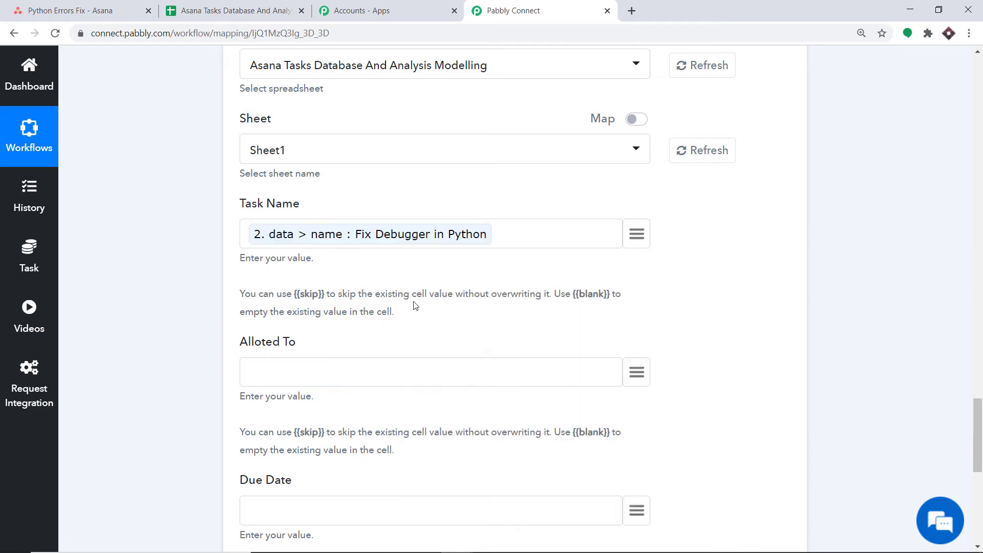
Map the Alloted To column to the Get a Task value "data > assignee > name"
{"action": "scroll", "coordinate": [527, 328], "scroll_direction": "down", "scroll_amount": 1}
{"action": "left_click", "coordinate": [637, 308]}
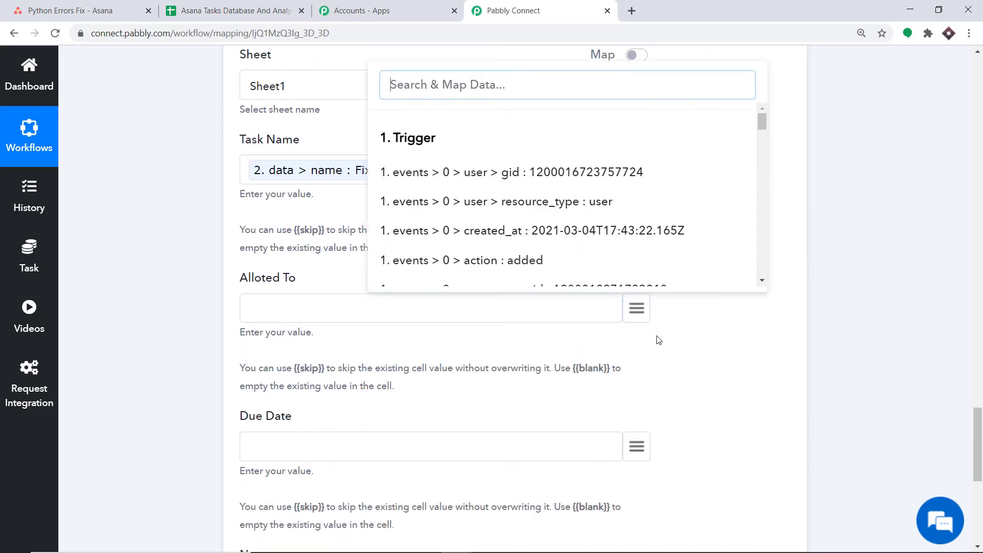
{"action": "type", "text": "aro"}
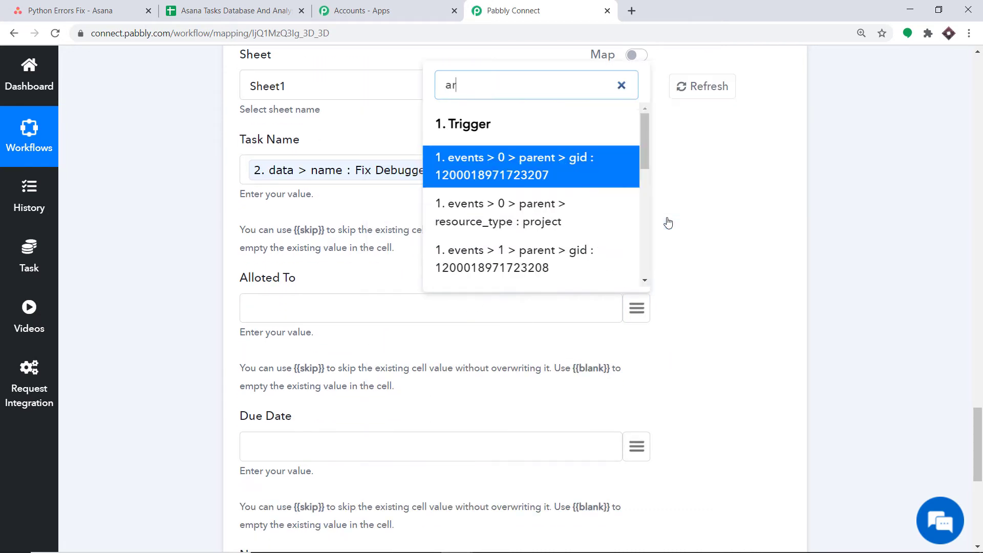
{"action": "left_click", "coordinate": [551, 220]}
Map the Due Date column to the Get a Task value "data > due_on"
{"action": "scroll", "coordinate": [369, 282], "scroll_direction": "down", "scroll_amount": 2}
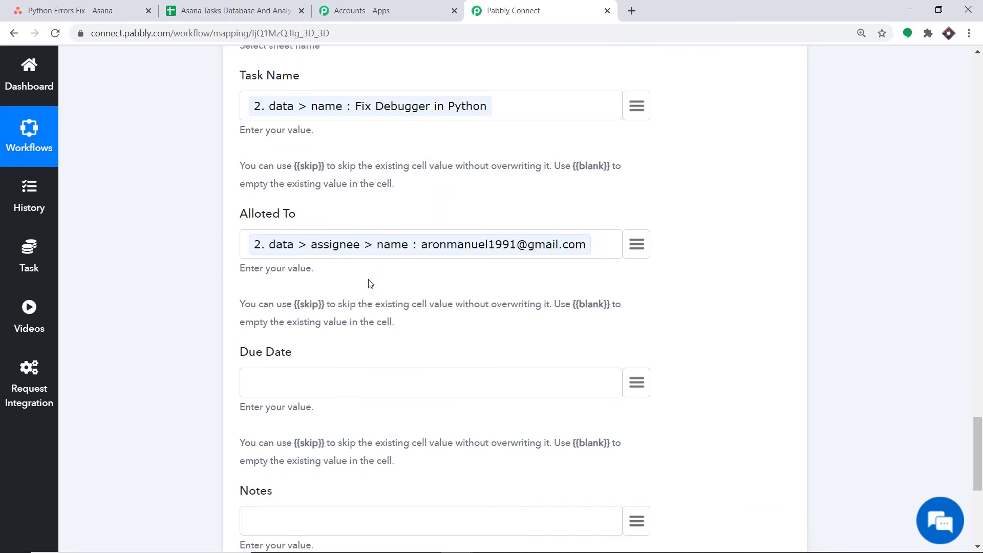
{"action": "left_click", "coordinate": [636, 320]}
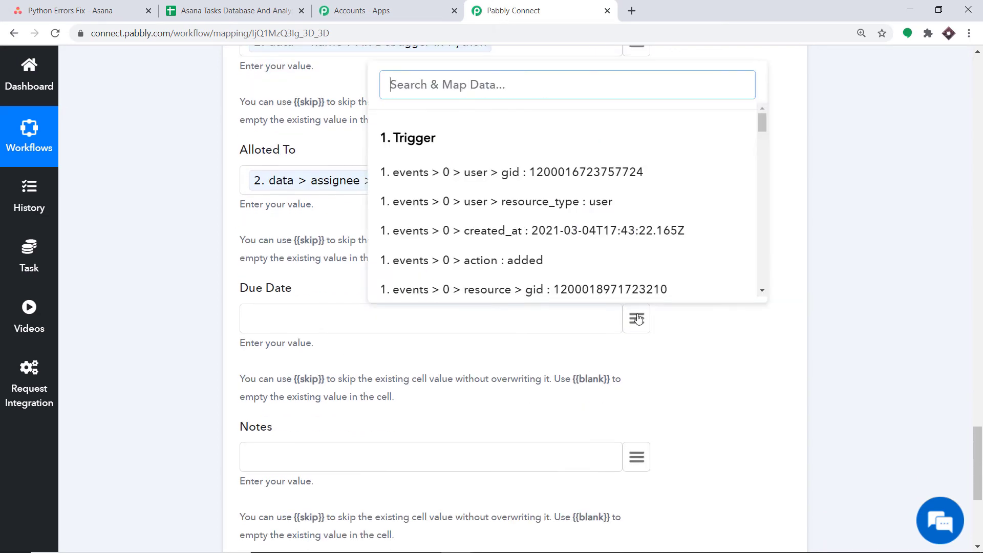
{"action": "type", "text": "due"}
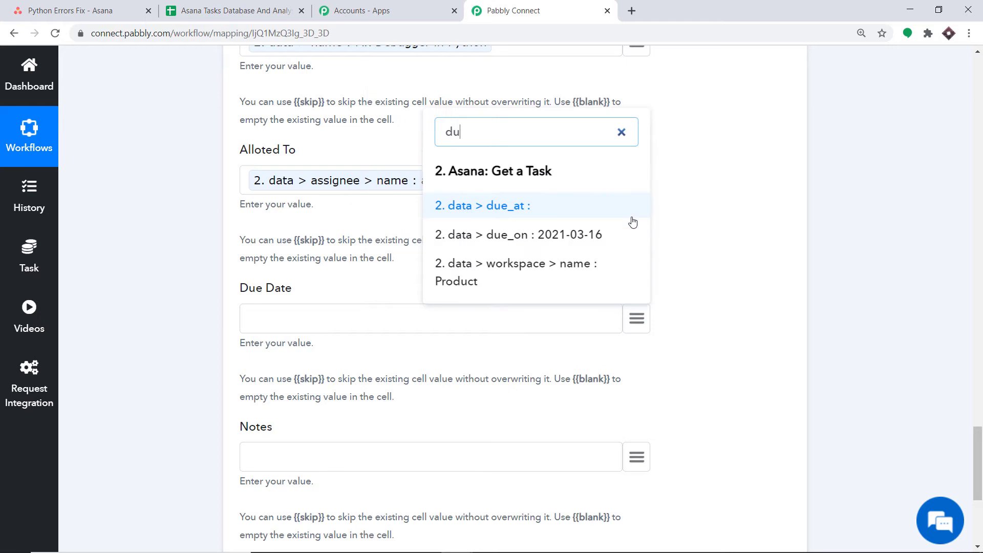
{"action": "left_click", "coordinate": [552, 280]}
Map the Notes column to the Get a Task value "data > notes"
{"action": "scroll", "coordinate": [362, 304], "scroll_direction": "down", "scroll_amount": 2}
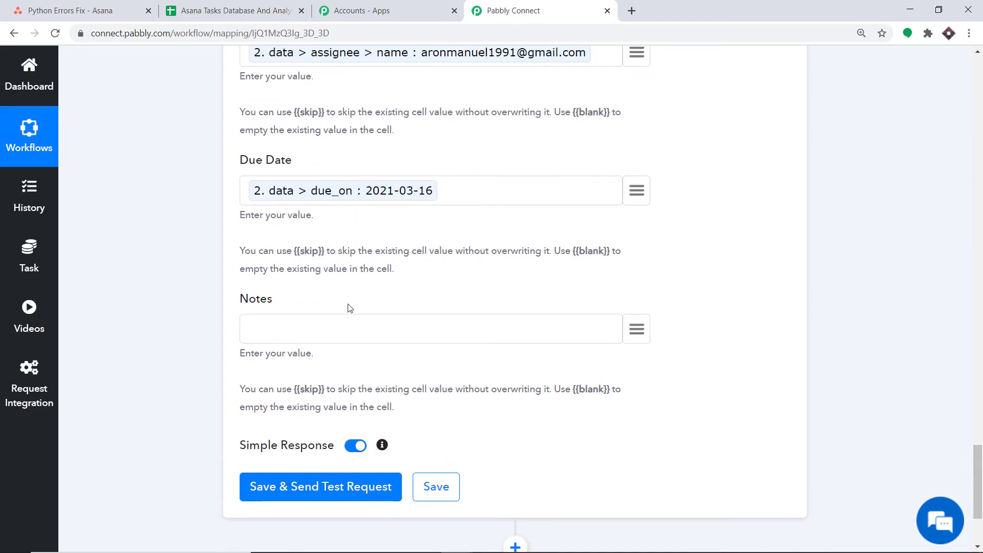
{"action": "left_click", "coordinate": [637, 329]}
{"action": "scroll", "coordinate": [680, 270], "scroll_direction": "down", "scroll_amount": 5}
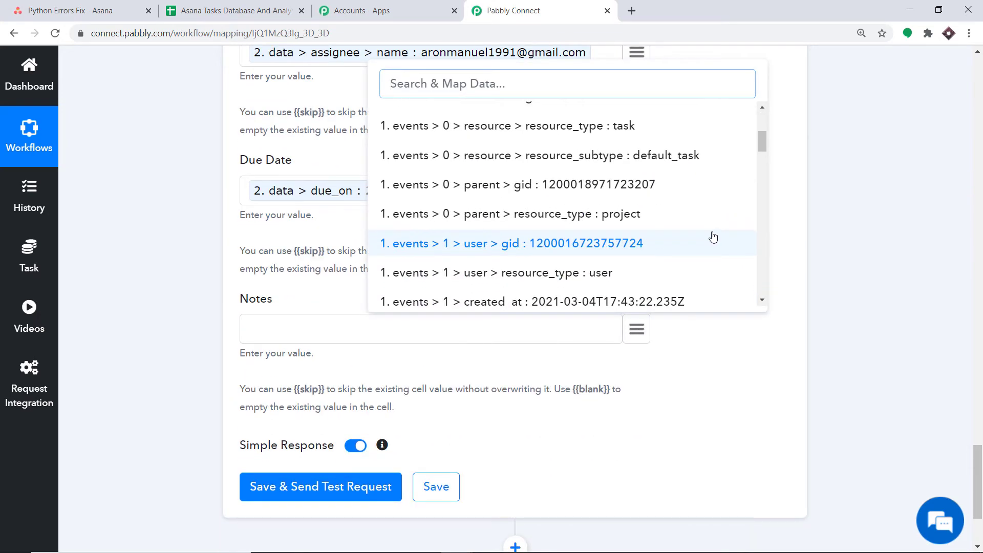
{"action": "scroll", "coordinate": [709, 248], "scroll_direction": "down", "scroll_amount": 10}
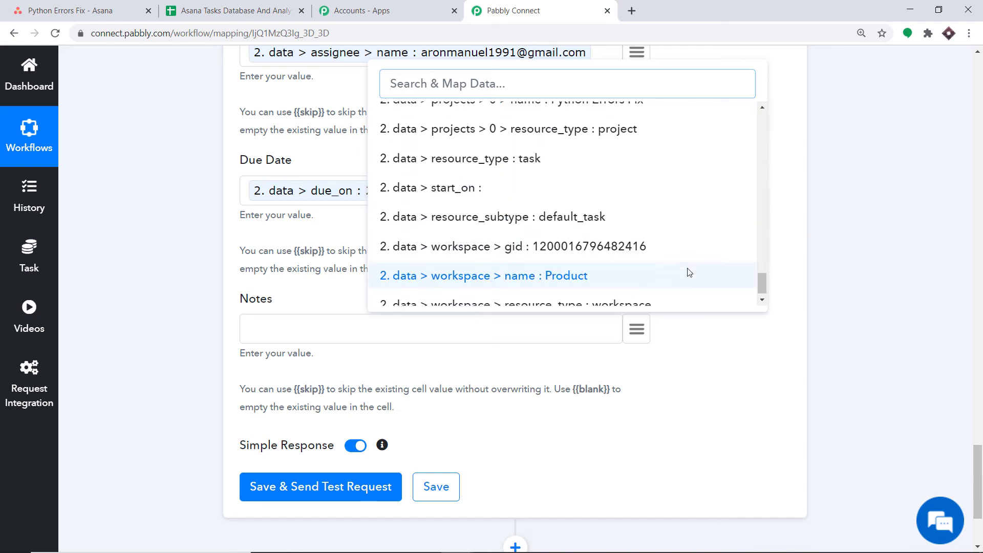
{"action": "type", "text": "note"}
{"action": "left_click", "coordinate": [572, 284]}
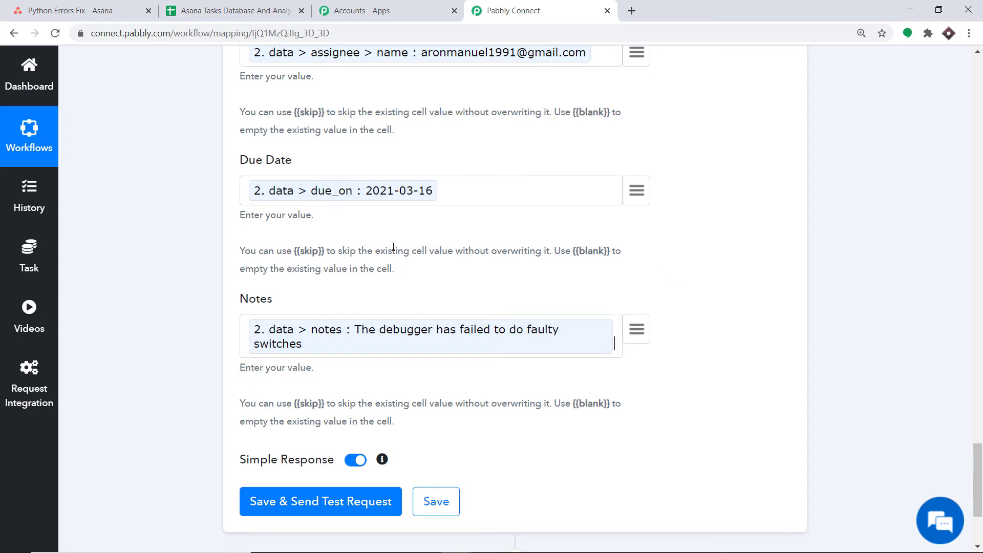
Review the mapped columns of the Add New Row action, then save it and send a test request
{"action": "scroll", "coordinate": [394, 247], "scroll_direction": "up", "scroll_amount": 8}
{"action": "scroll", "coordinate": [386, 246], "scroll_direction": "down", "scroll_amount": 9}
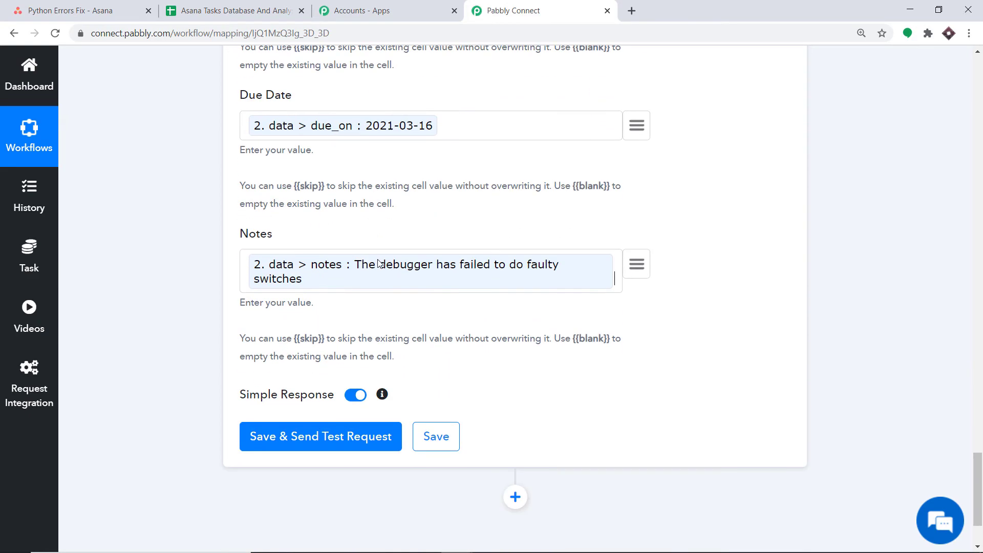
{"action": "scroll", "coordinate": [377, 262], "scroll_direction": "down", "scroll_amount": 2}
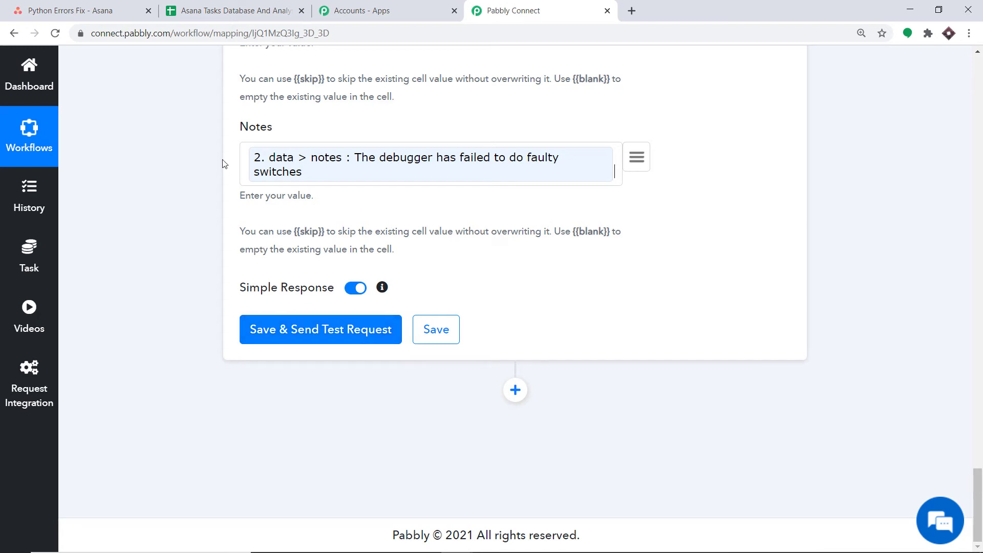
{"action": "left_click", "coordinate": [308, 329]}
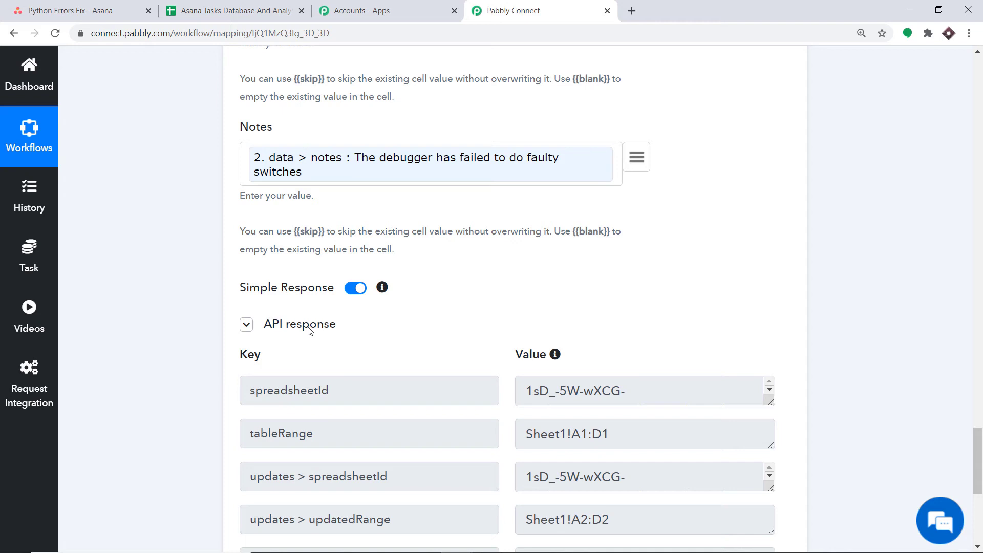
Check the API response and the new row 2 in the Google Sheets spreadsheet, widening the Task Name, Alloted To and Notes columns
{"action": "scroll", "coordinate": [553, 343], "scroll_direction": "down", "scroll_amount": 3}
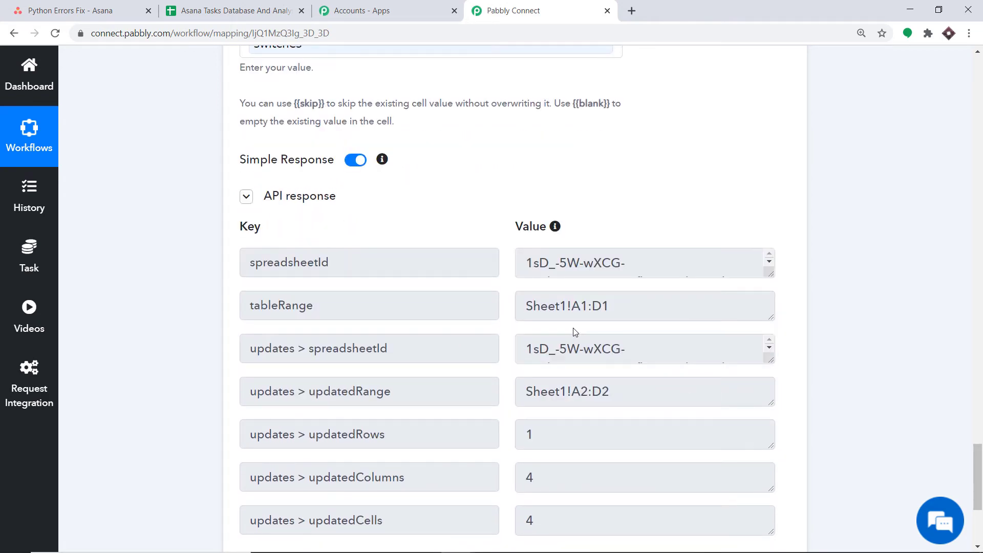
{"action": "left_click", "coordinate": [280, 9]}
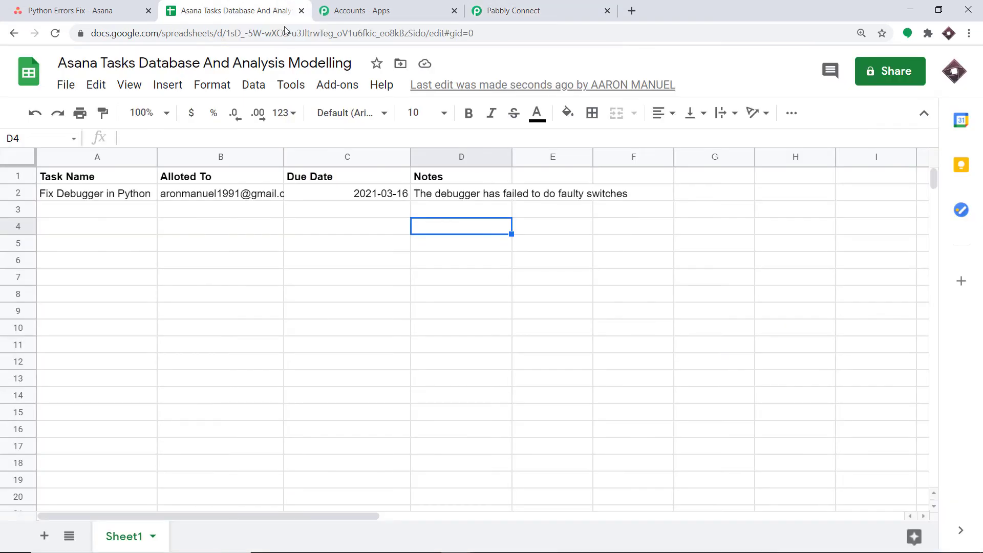
{"action": "left_click_drag", "start_coordinate": [282, 160], "coordinate": [379, 159]}
{"action": "left_click_drag", "start_coordinate": [157, 159], "coordinate": [219, 162]}
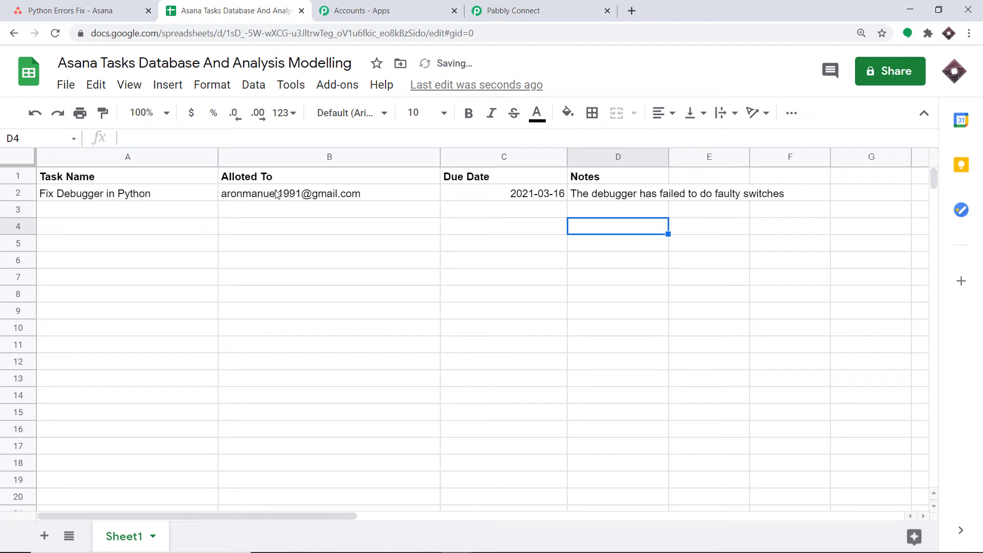
{"action": "left_click", "coordinate": [267, 199]}
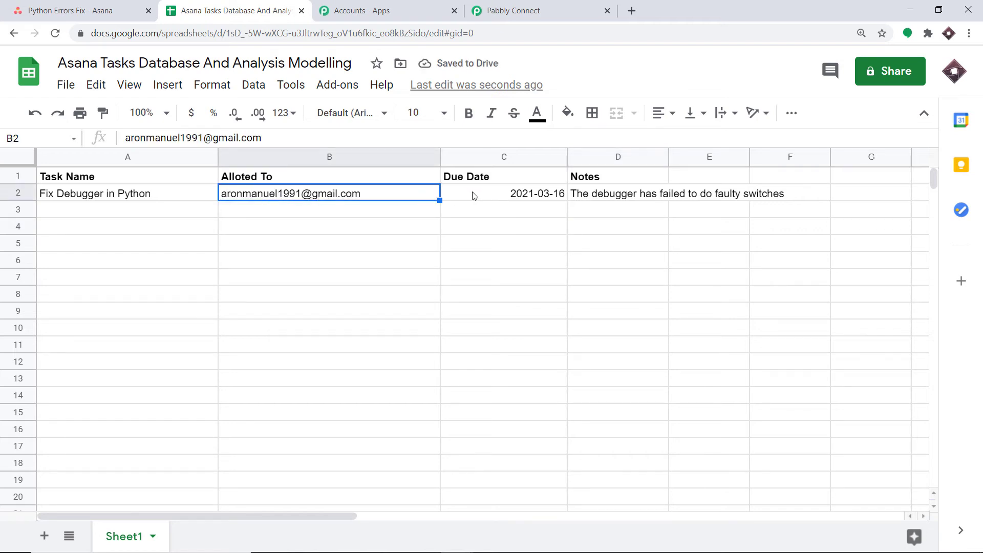
{"action": "left_click", "coordinate": [496, 197]}
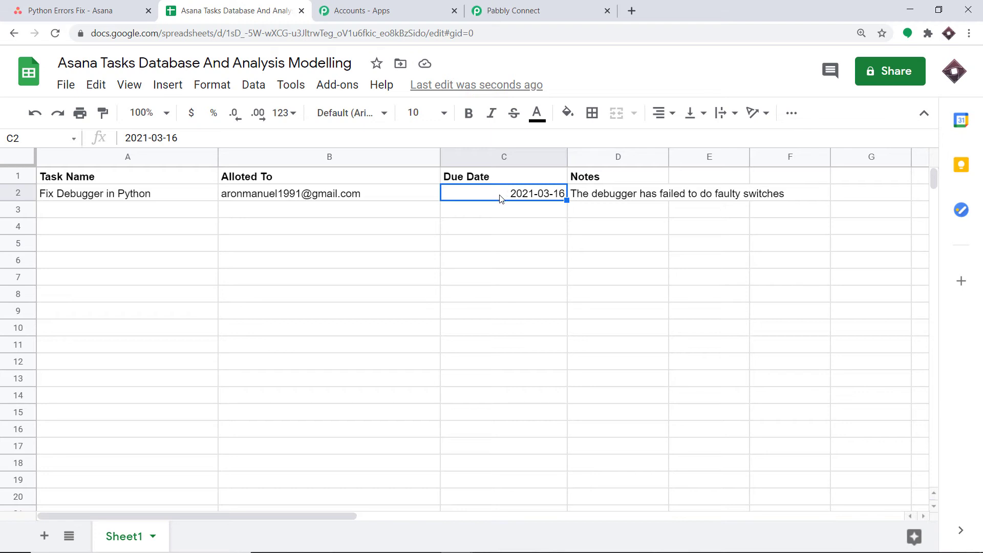
{"action": "left_click", "coordinate": [619, 201]}
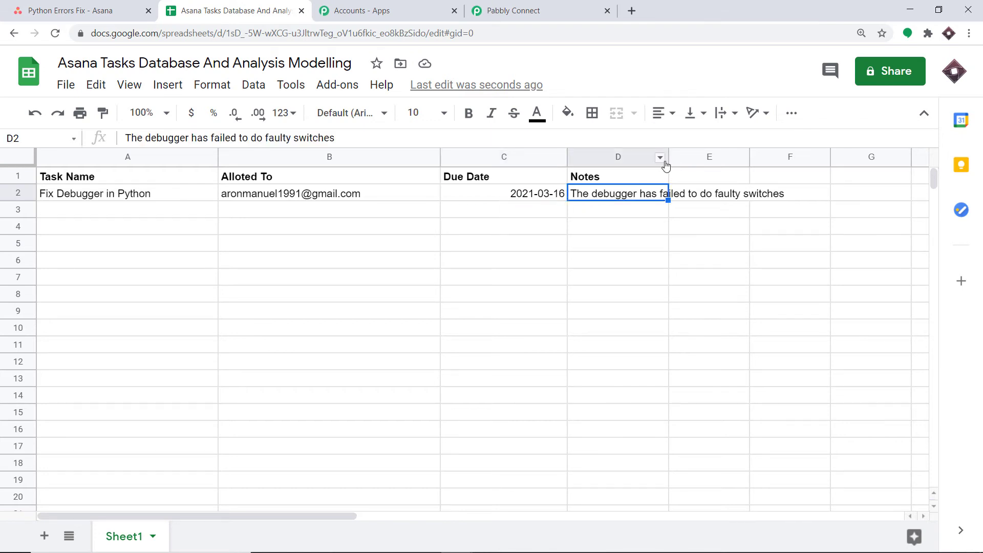
{"action": "left_click_drag", "start_coordinate": [668, 163], "coordinate": [736, 163]}
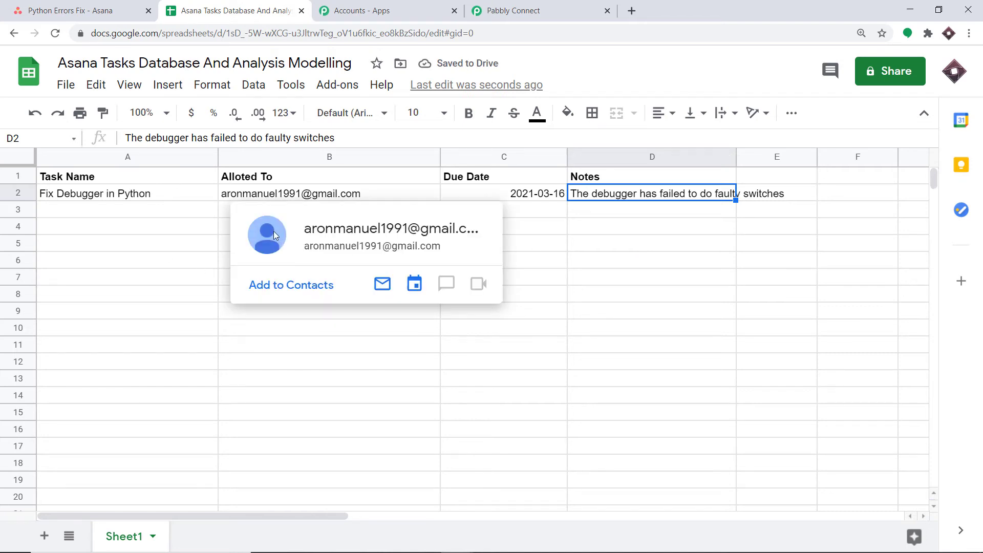
Leave the spreadsheet and switch to the Python Errors Fix project in Asana
{"action": "left_click", "coordinate": [121, 227]}
{"action": "left_click", "coordinate": [70, 4]}
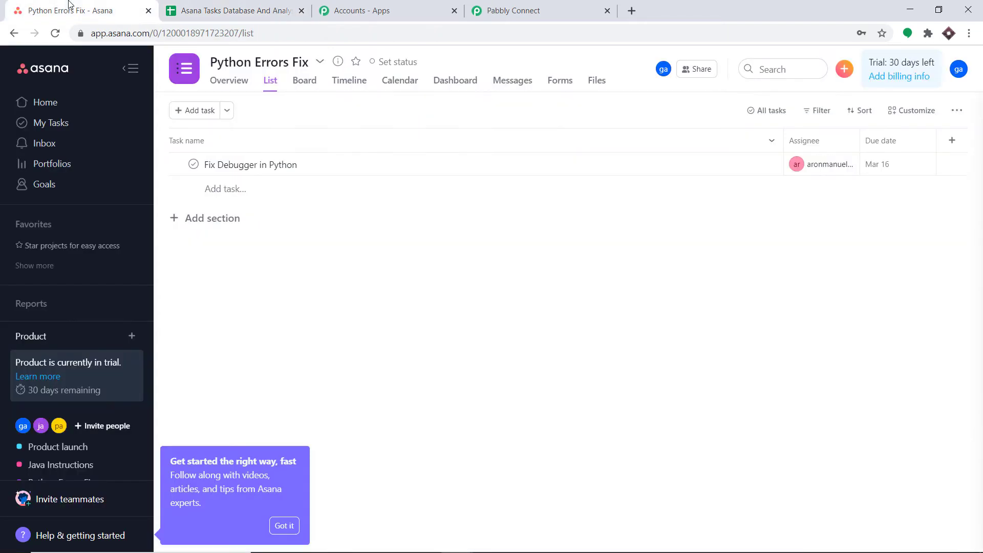
{"action": "left_click", "coordinate": [223, 188]}
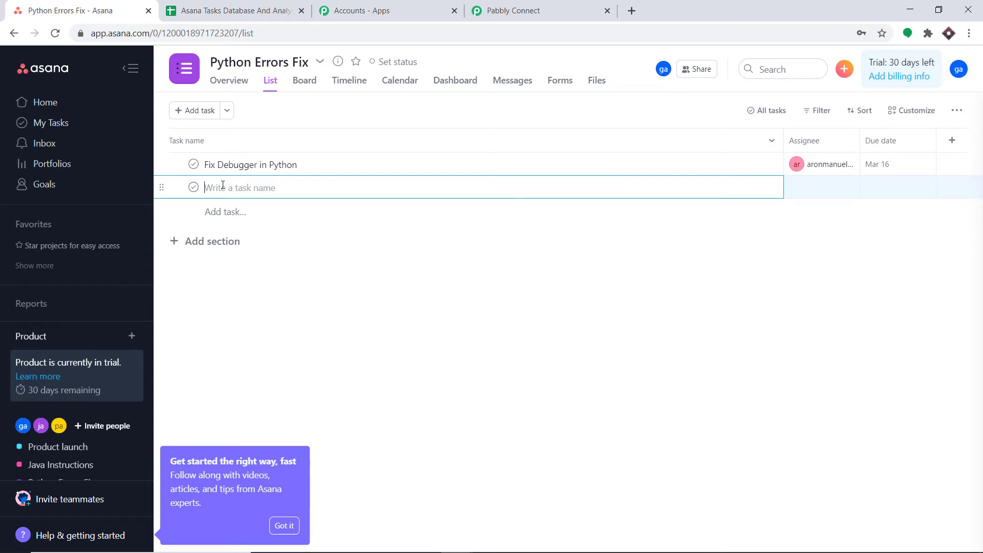
{"action": "type", "text": "D"}
{"action": "key", "text": "BackSpace"}
{"action": "key", "text": "BackSpace"}
{"action": "key", "text": "BackSpace"}
{"action": "type", "text": "For Loop"}
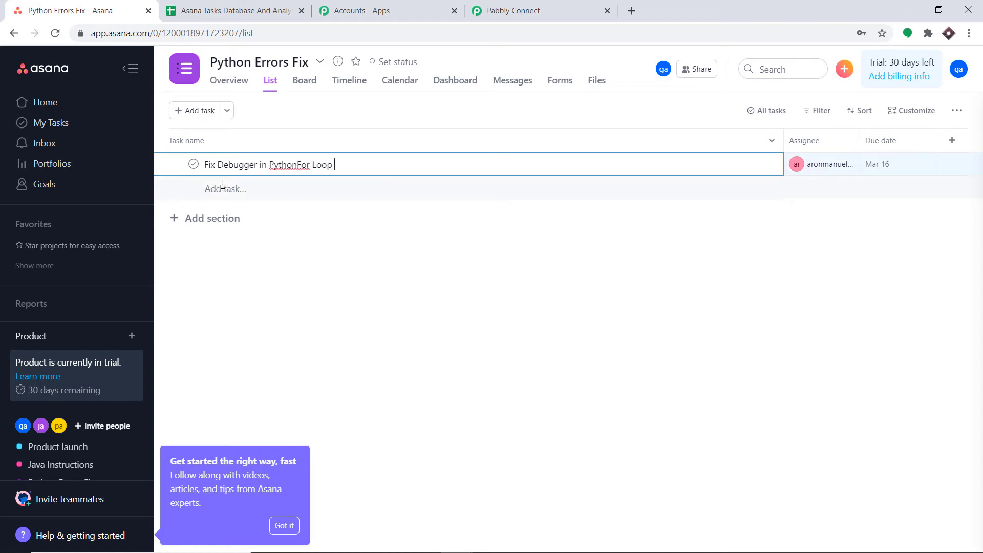
{"action": "key", "text": "BackSpace"}
{"action": "key", "text": "BackSpace"}
{"action": "key", "text": "BackSpace"}
{"action": "key", "text": "BackSpace"}
{"action": "key", "text": "BackSpace"}
Add a task named "For Loop Failed" below the Fix Debugger in Python task and open its details
{"action": "key", "text": "Return"}
{"action": "type", "text": "For Loop Failed"}
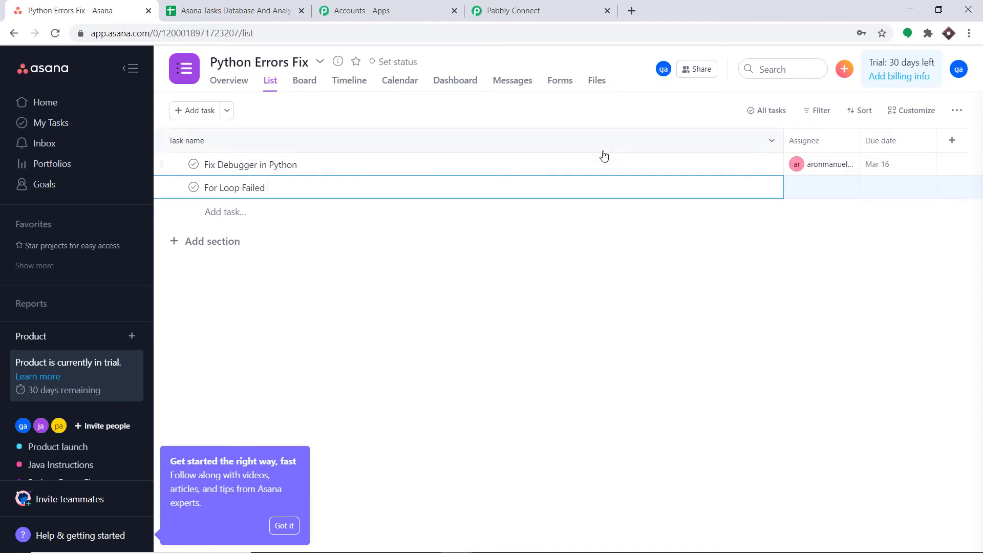
{"action": "left_click", "coordinate": [797, 187]}
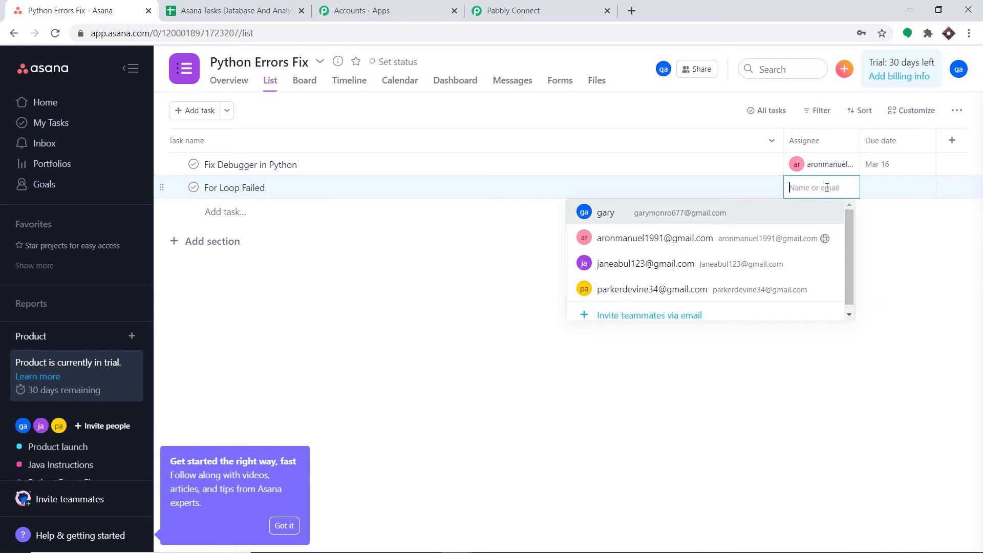
{"action": "left_click", "coordinate": [726, 191]}
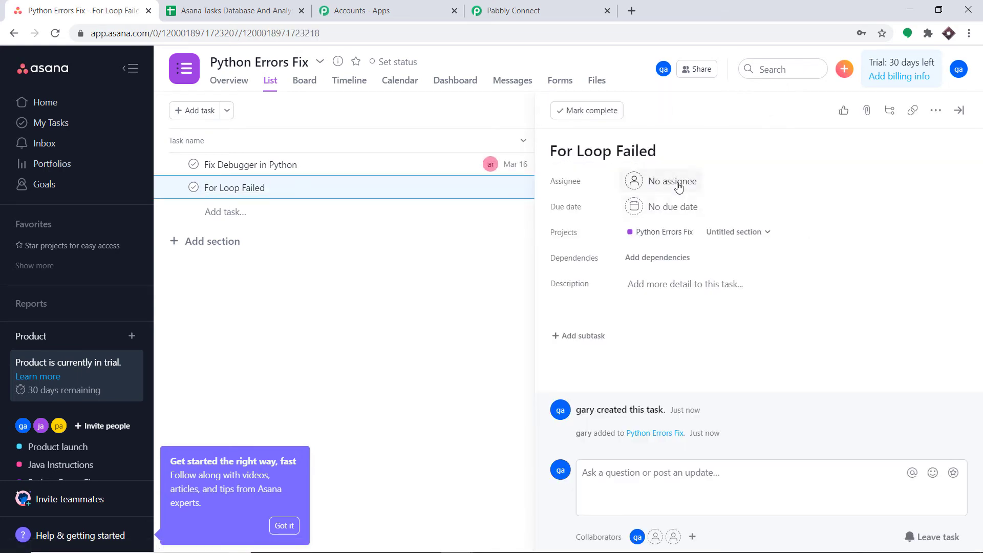
Assign the For Loop Failed task to the third teammate listed and set its due date to March 20, 2021
{"action": "left_click", "coordinate": [680, 182]}
{"action": "left_click", "coordinate": [676, 257]}
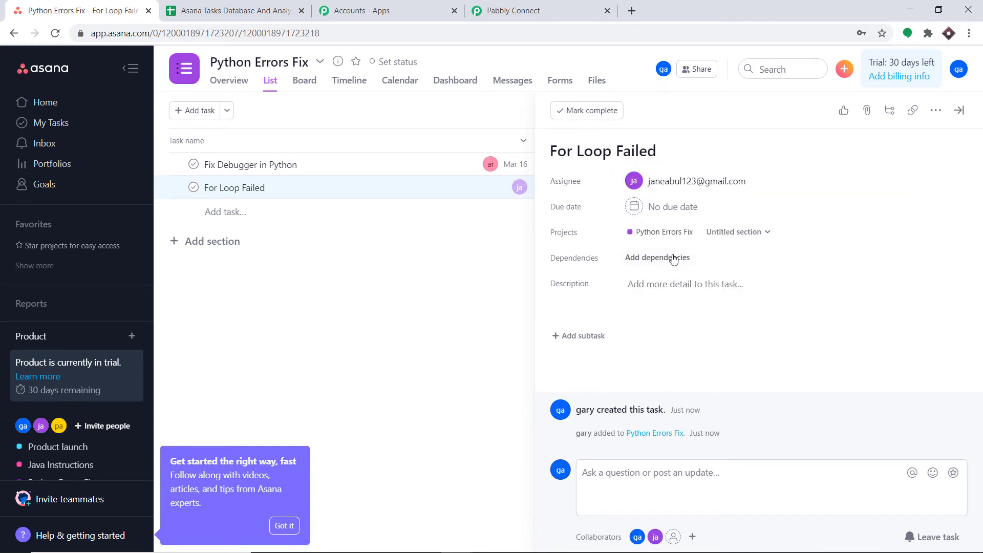
{"action": "left_click", "coordinate": [660, 210]}
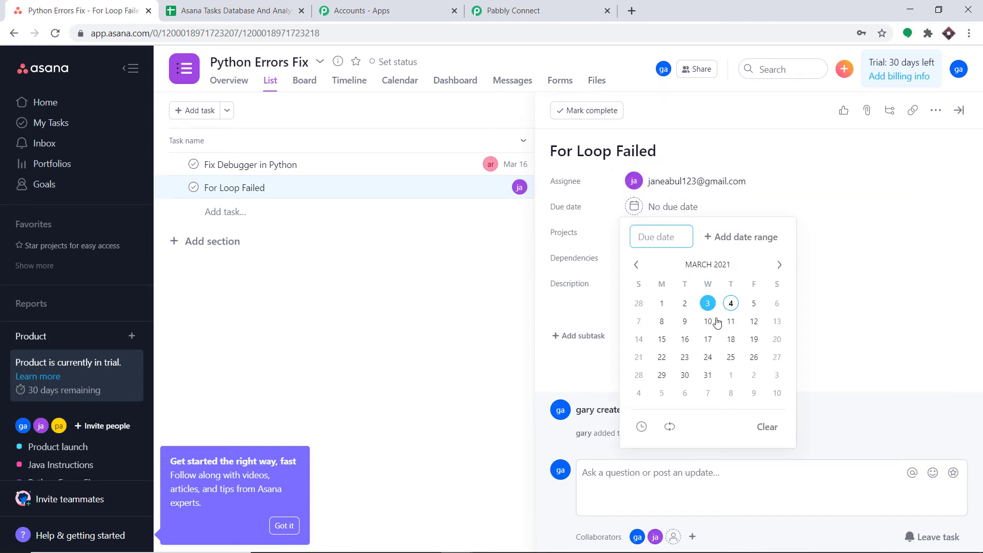
{"action": "left_click", "coordinate": [776, 340]}
{"action": "left_click", "coordinate": [858, 244]}
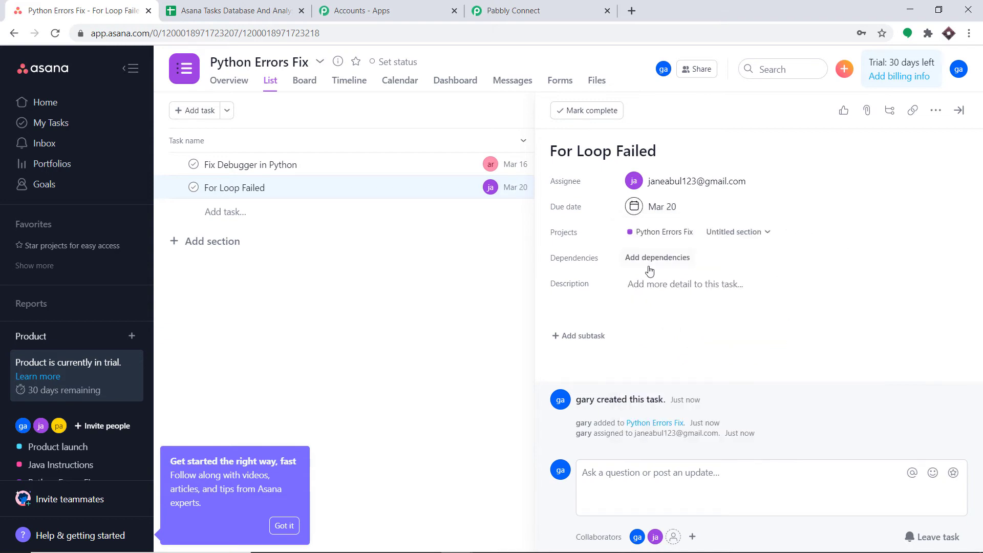
Enter the task description "The excessive use of for loops malfunctioned the system" and close the task details
{"action": "left_click", "coordinate": [668, 283]}
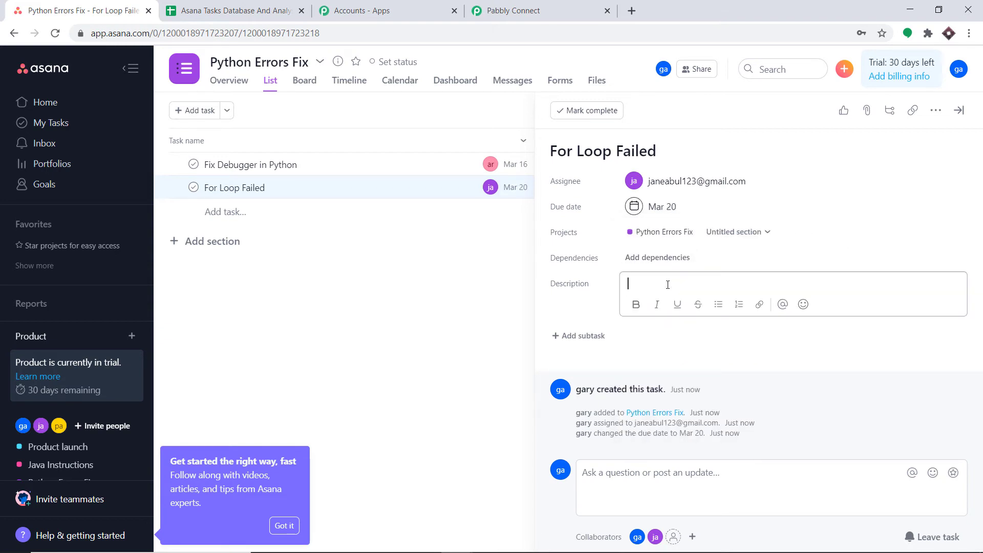
{"action": "type", "text": "The excessive u"}
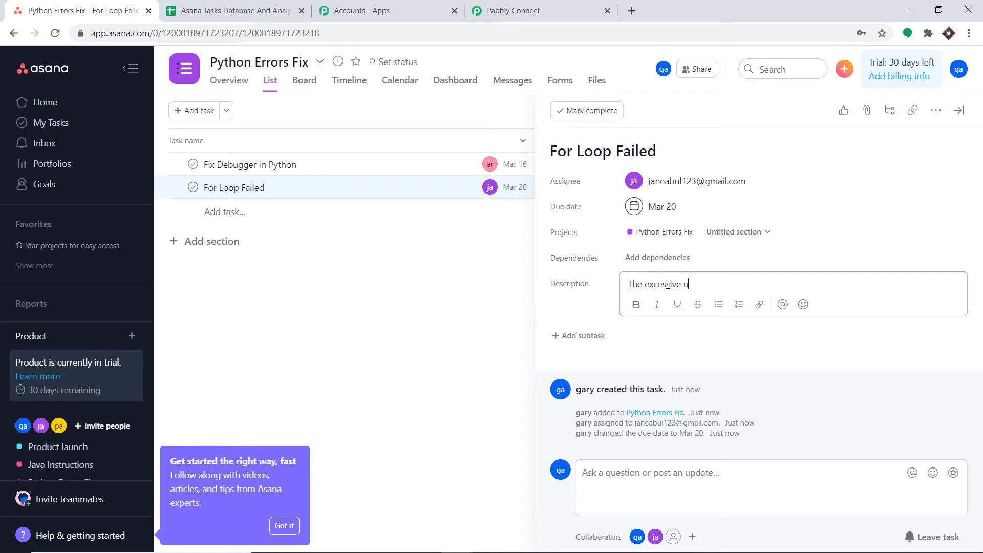
{"action": "type", "text": "se of for loops malfunctioned the system"}
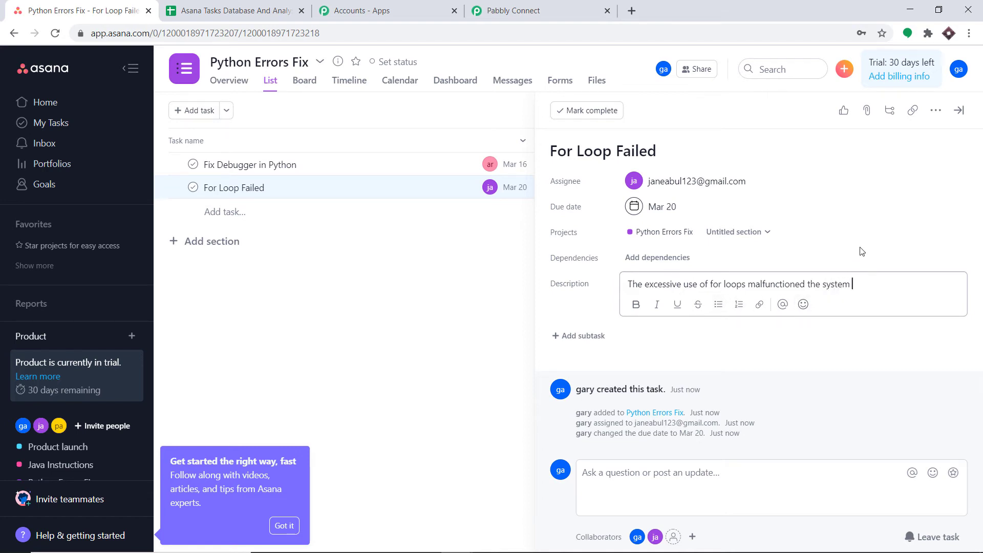
{"action": "left_click", "coordinate": [874, 231]}
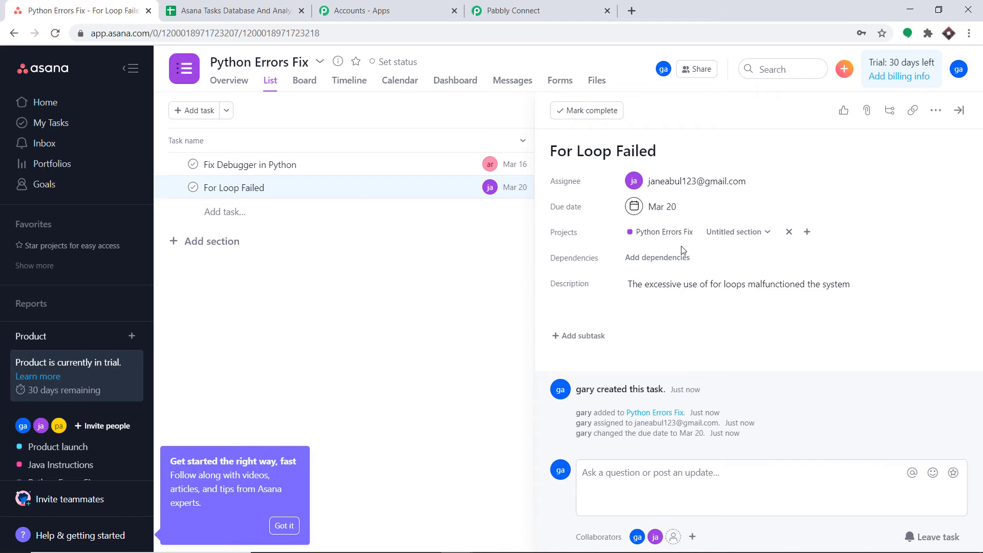
{"action": "left_click", "coordinate": [428, 277]}
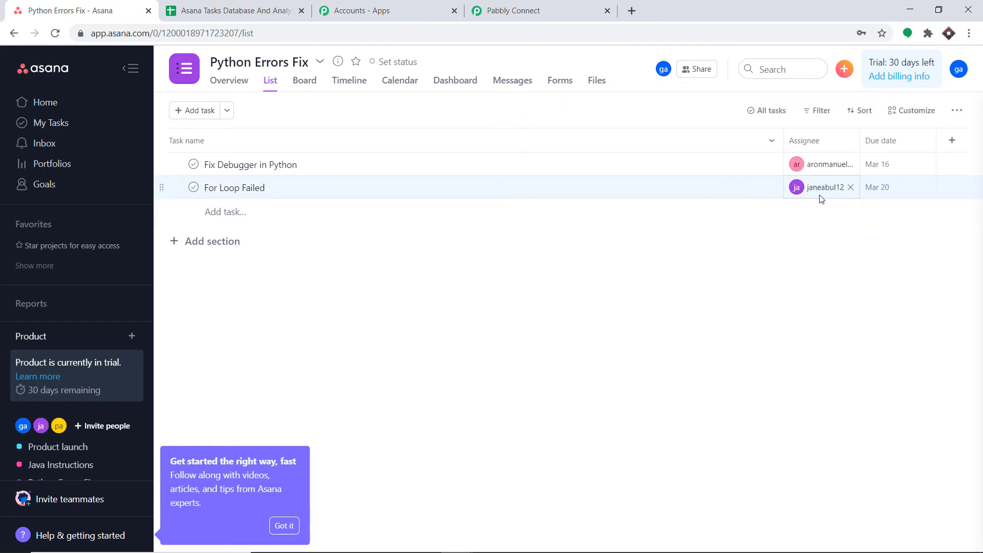
Check the For Loop Failed row in the Google Sheets spreadsheet, including its Due Date and Notes cells
{"action": "left_click", "coordinate": [268, 4]}
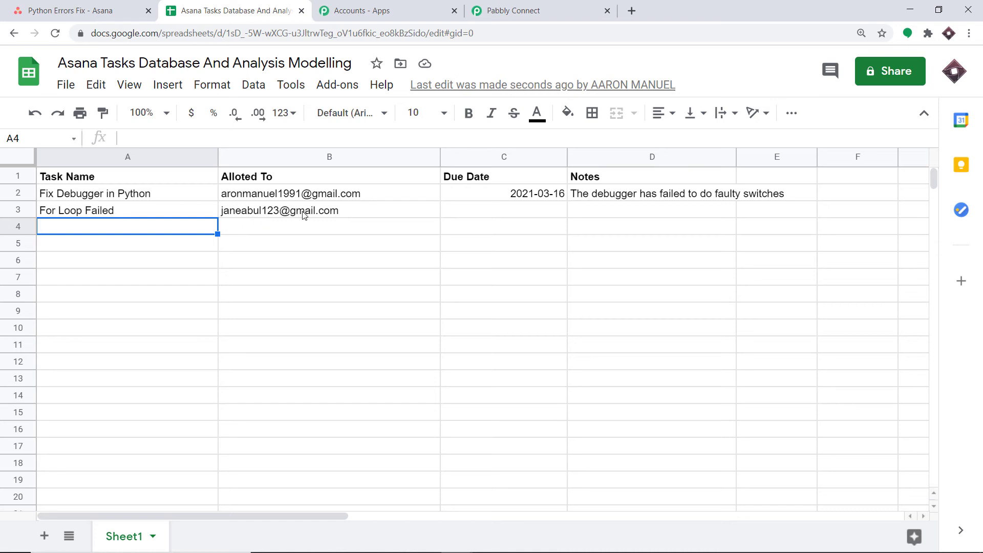
{"action": "left_click", "coordinate": [506, 217]}
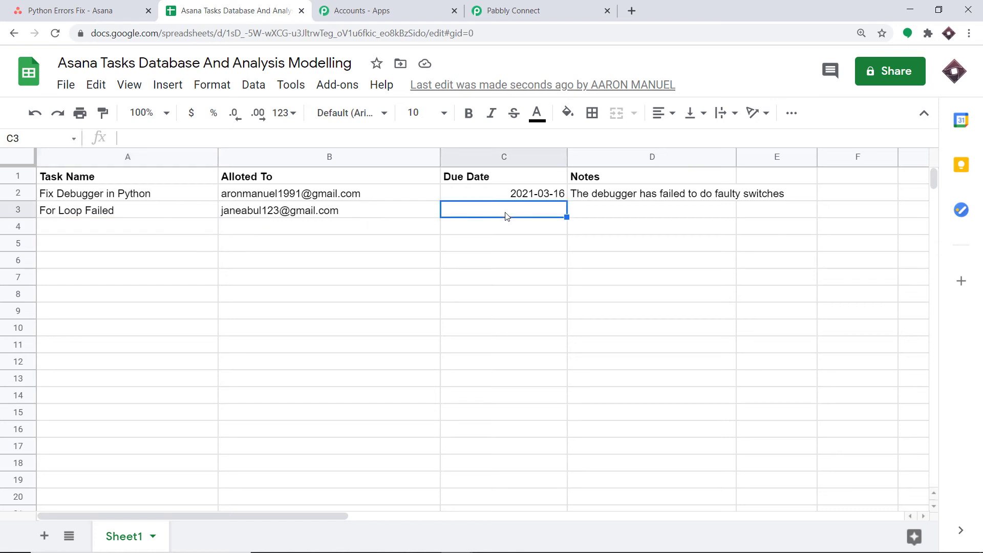
{"action": "left_click", "coordinate": [613, 216]}
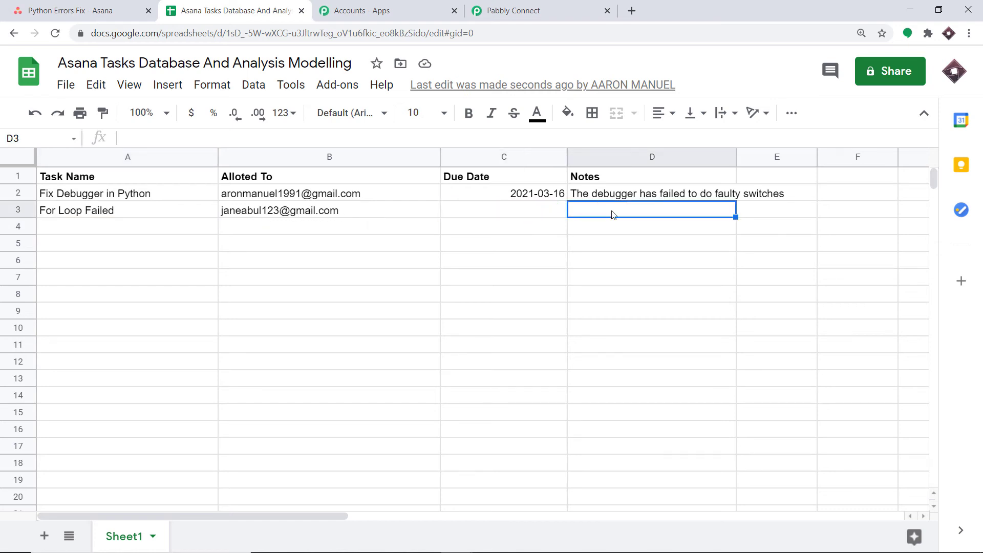
Return to the Asana project and review the For Loop Failed task's name, assignee and due date
{"action": "left_click", "coordinate": [64, 9]}
{"action": "mouse_move", "coordinate": [828, 193]}
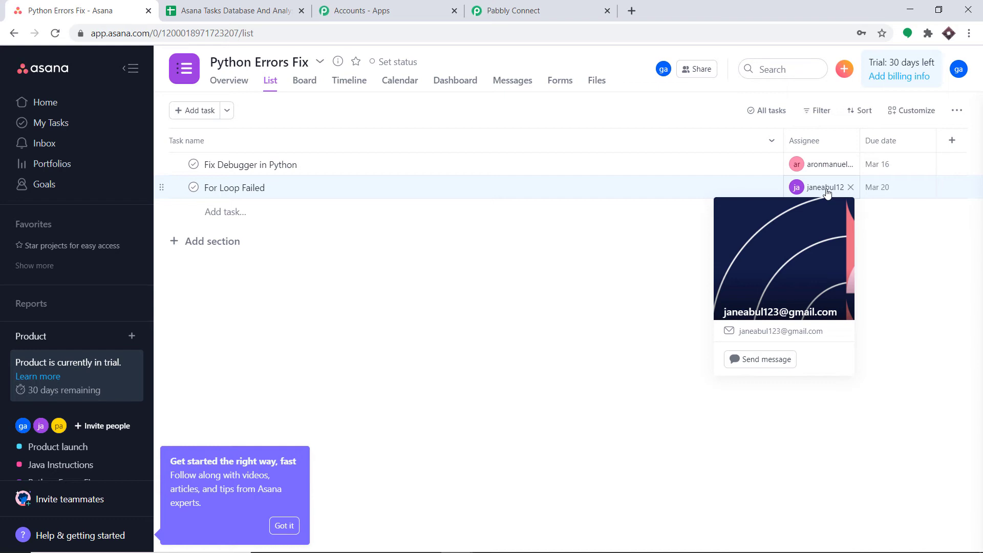
{"action": "left_click", "coordinate": [268, 194]}
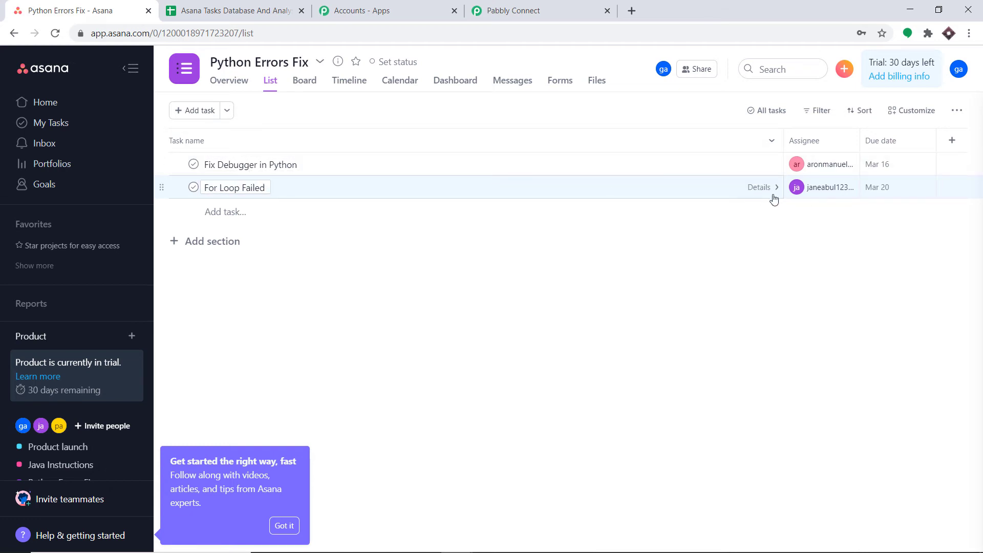
{"action": "mouse_move", "coordinate": [819, 189]}
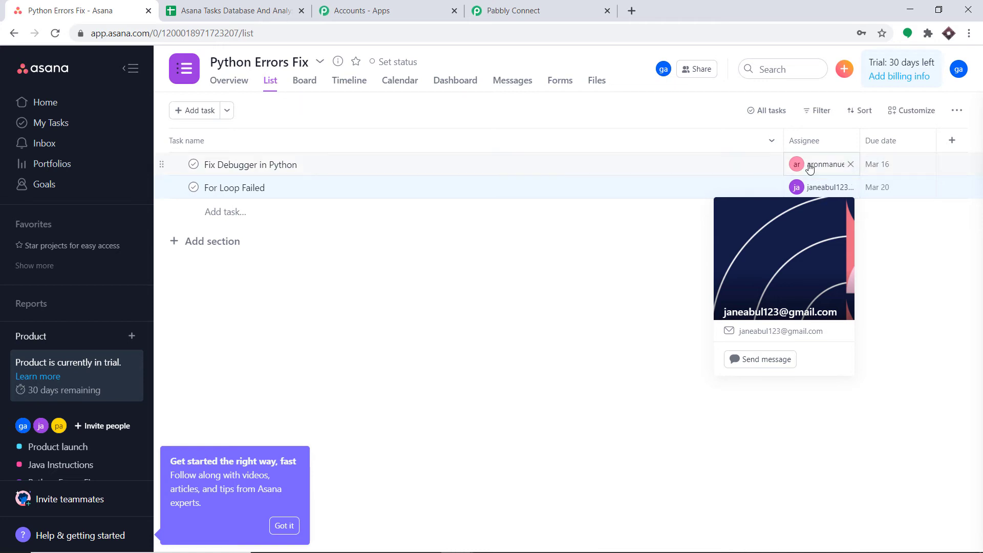
{"action": "left_click", "coordinate": [815, 189]}
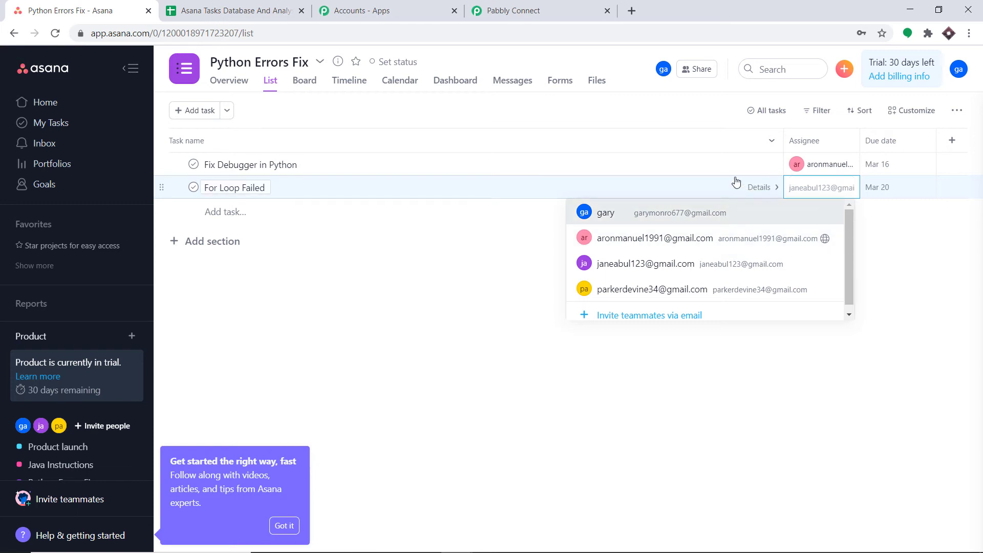
{"action": "left_click", "coordinate": [367, 285]}
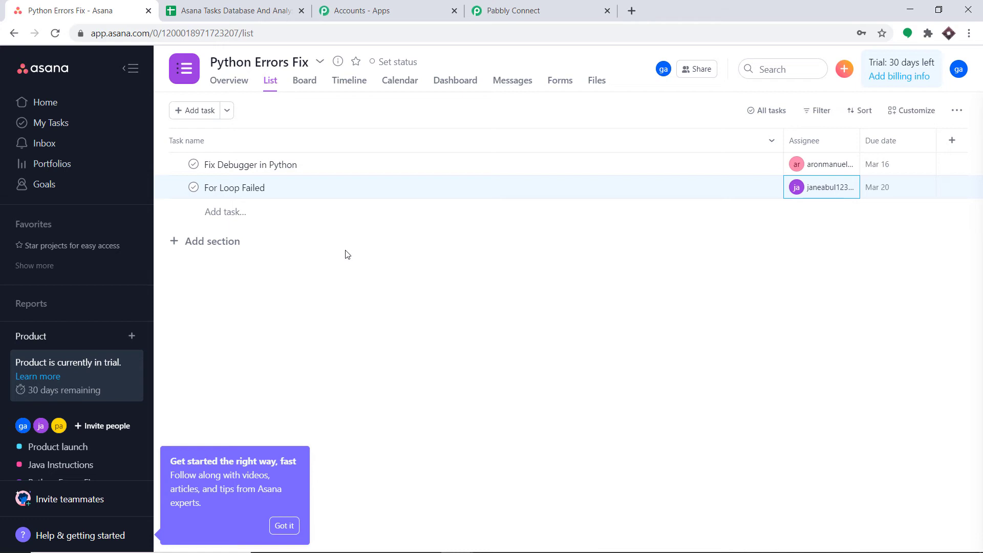
In the Pabbly Connect workflow, insert a new action step between the trigger and the Asana Get a Task action
{"action": "left_click", "coordinate": [513, 10]}
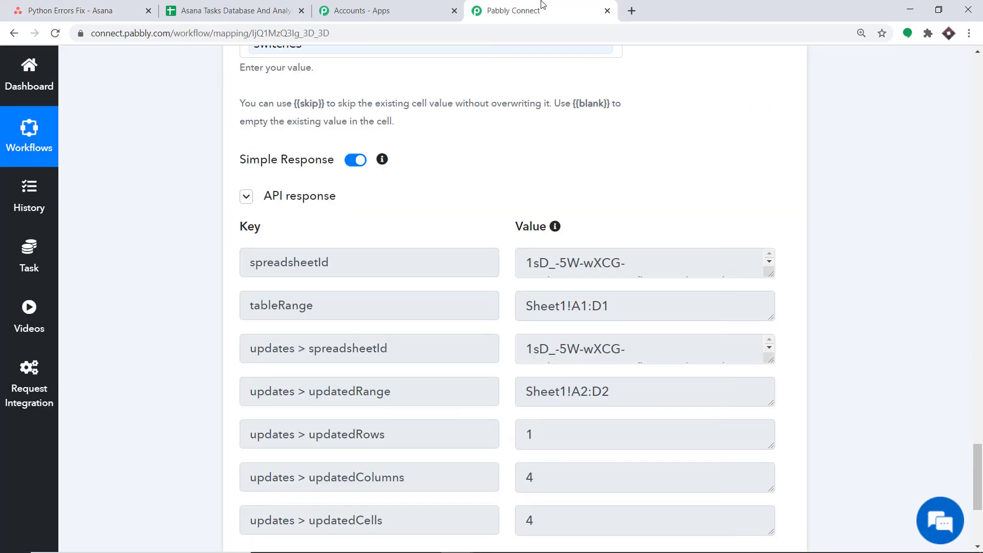
{"action": "scroll", "coordinate": [982, 302], "scroll_direction": "up", "scroll_amount": 5}
{"action": "scroll", "coordinate": [982, 302], "scroll_direction": "up", "scroll_amount": 10}
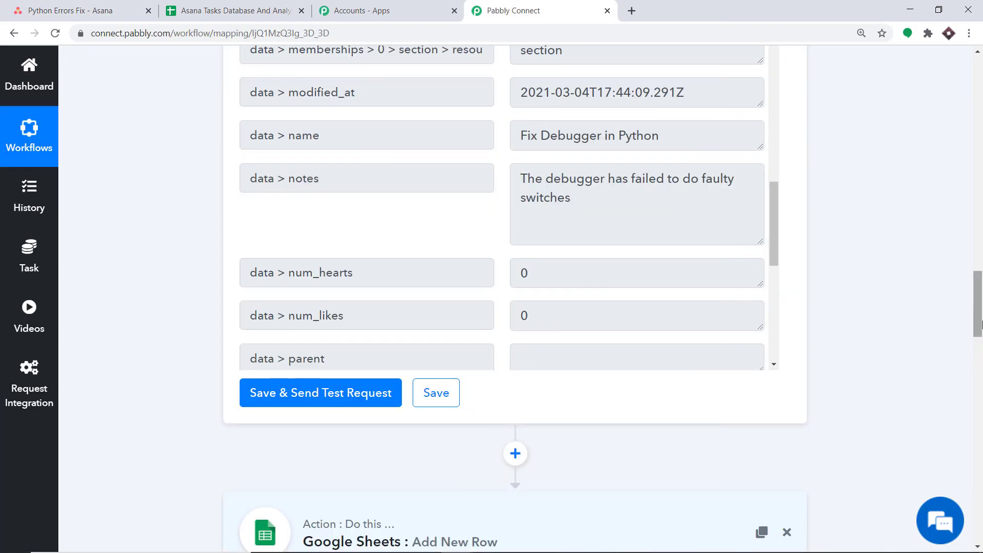
{"action": "scroll", "coordinate": [981, 271], "scroll_direction": "up", "scroll_amount": 10}
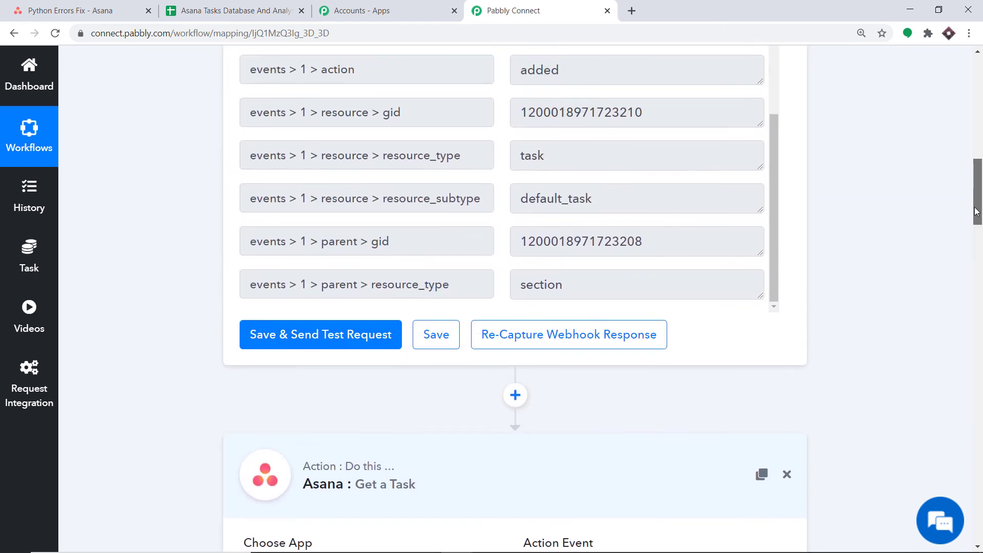
{"action": "left_click", "coordinate": [516, 419]}
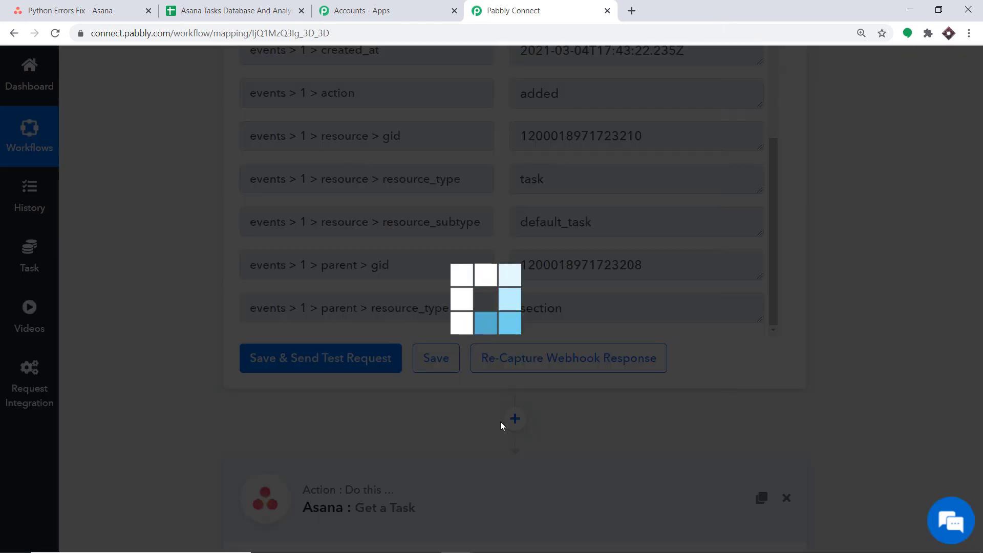
Choose Delay as the app for the new action step above the Asana Get a Task action
{"action": "scroll", "coordinate": [982, 335], "scroll_direction": "down", "scroll_amount": 5}
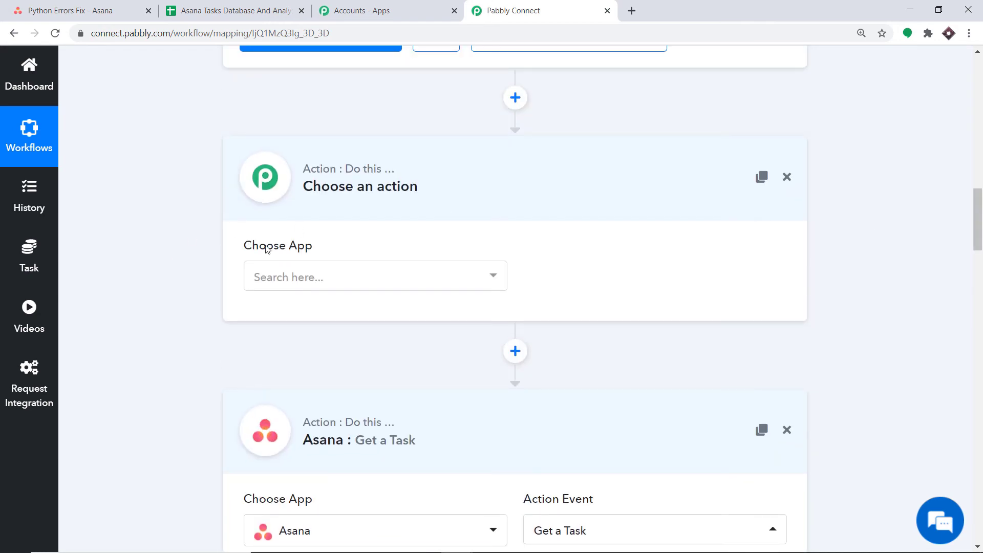
{"action": "left_click", "coordinate": [319, 278]}
{"action": "type", "text": "delay"}
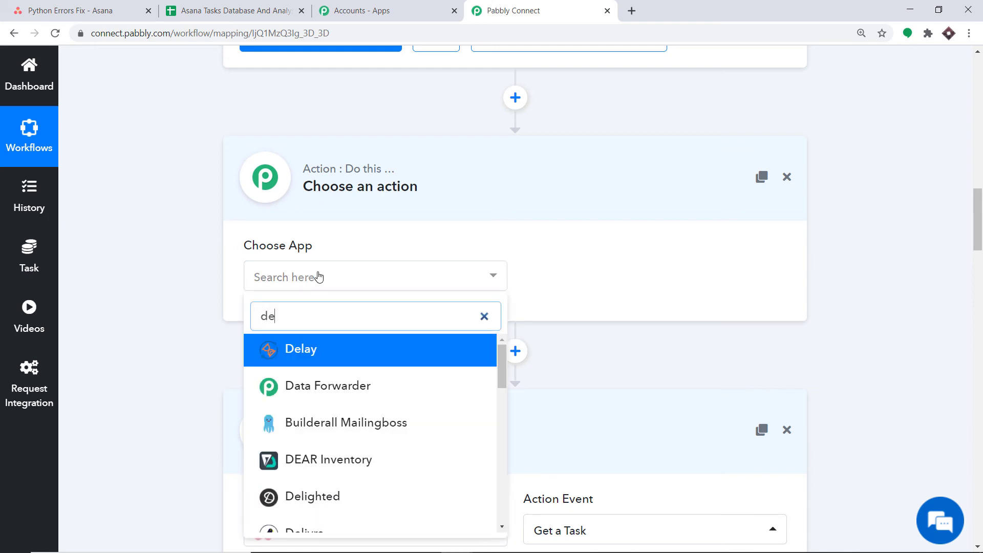
{"action": "left_click", "coordinate": [308, 350]}
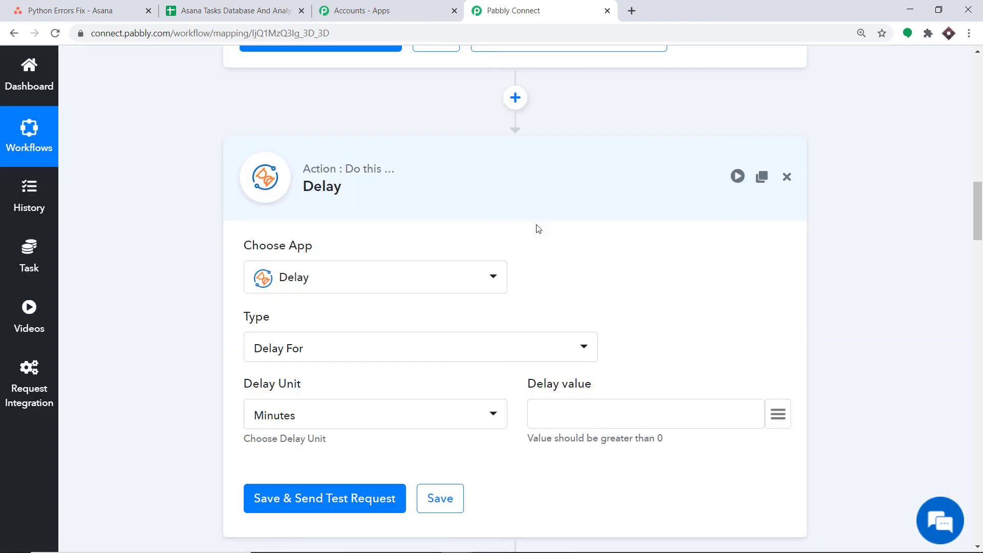
Set the Delay action's delay value to 1 minute, then save it and send a test request
{"action": "scroll", "coordinate": [491, 218], "scroll_direction": "up", "scroll_amount": 1}
{"action": "scroll", "coordinate": [507, 215], "scroll_direction": "down", "scroll_amount": 2}
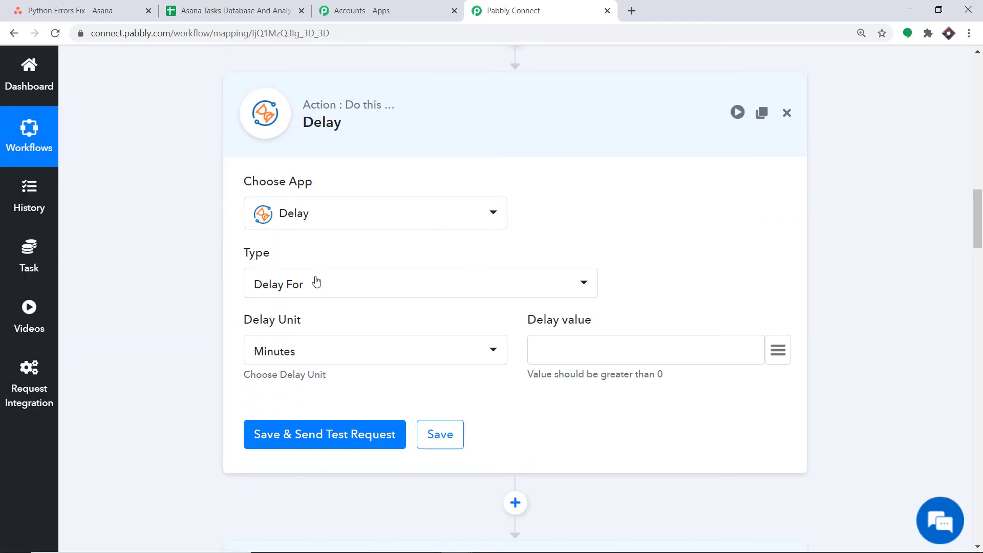
{"action": "left_click", "coordinate": [555, 343]}
{"action": "type", "text": "1"}
{"action": "left_click", "coordinate": [325, 433]}
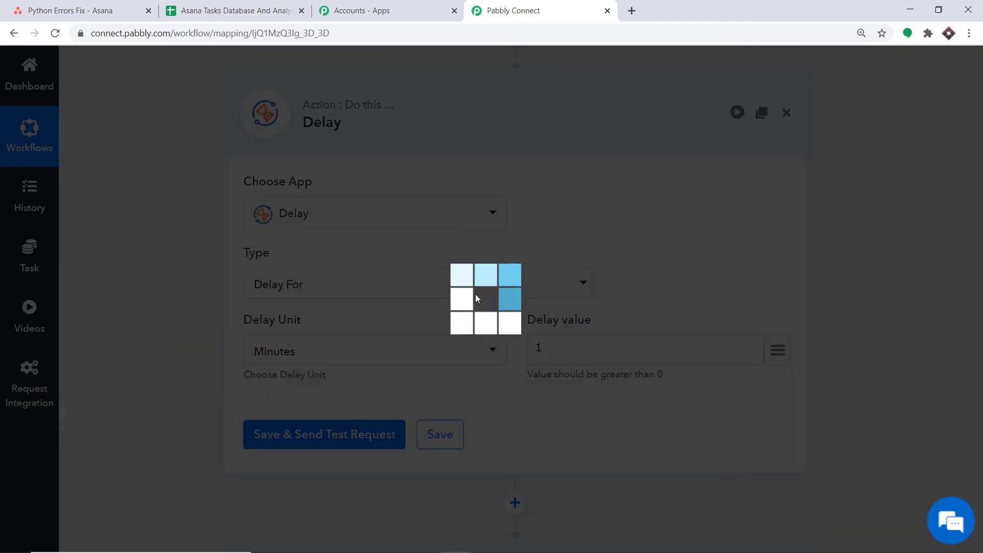
{"action": "scroll", "coordinate": [646, 302], "scroll_direction": "down", "scroll_amount": 3}
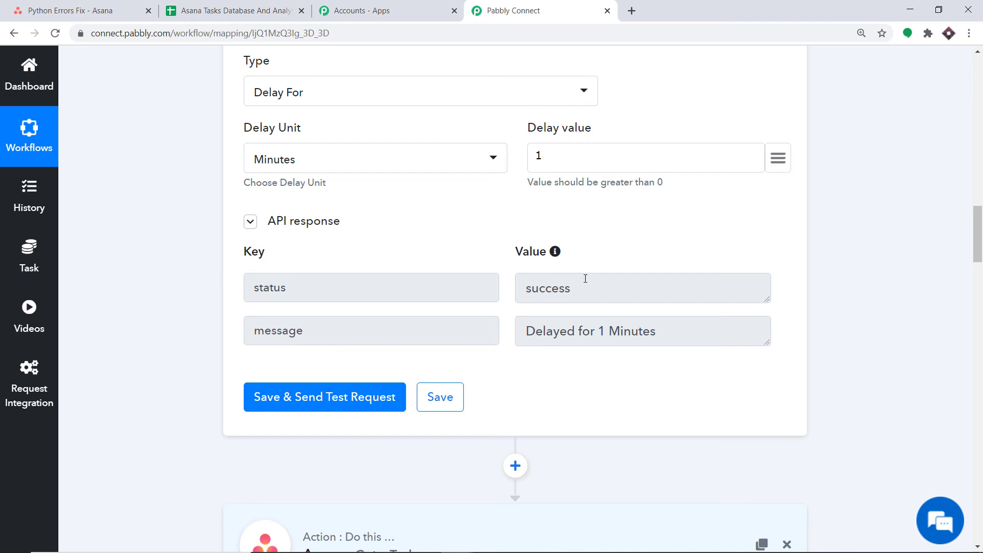
Reconnect the Asana Get a Task action by saving the existing Asana #16 credentials
{"action": "scroll", "coordinate": [781, 244], "scroll_direction": "down", "scroll_amount": 1}
{"action": "left_click_drag", "start_coordinate": [979, 241], "coordinate": [981, 271]}
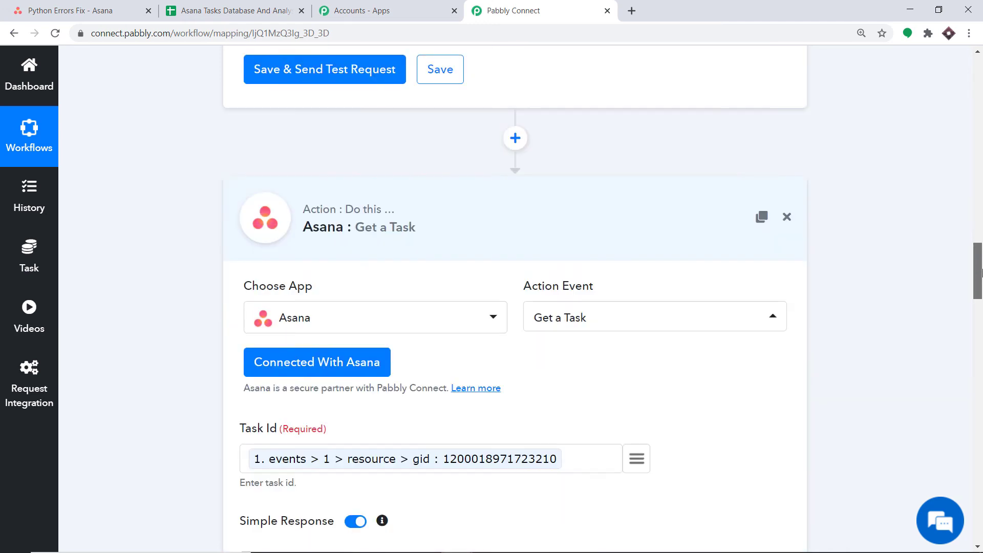
{"action": "scroll", "coordinate": [680, 238], "scroll_direction": "down", "scroll_amount": 2}
{"action": "left_click", "coordinate": [293, 236]}
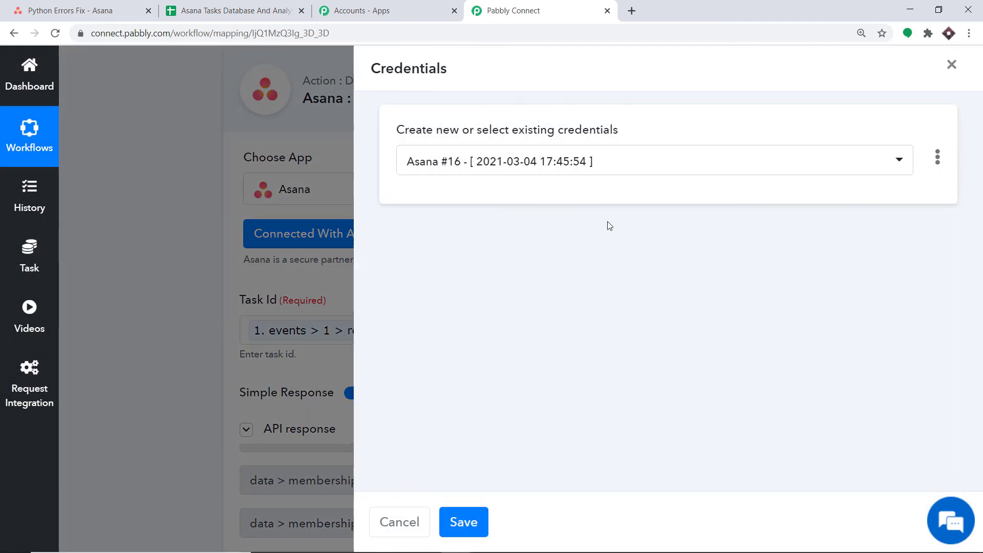
{"action": "left_click", "coordinate": [464, 522]}
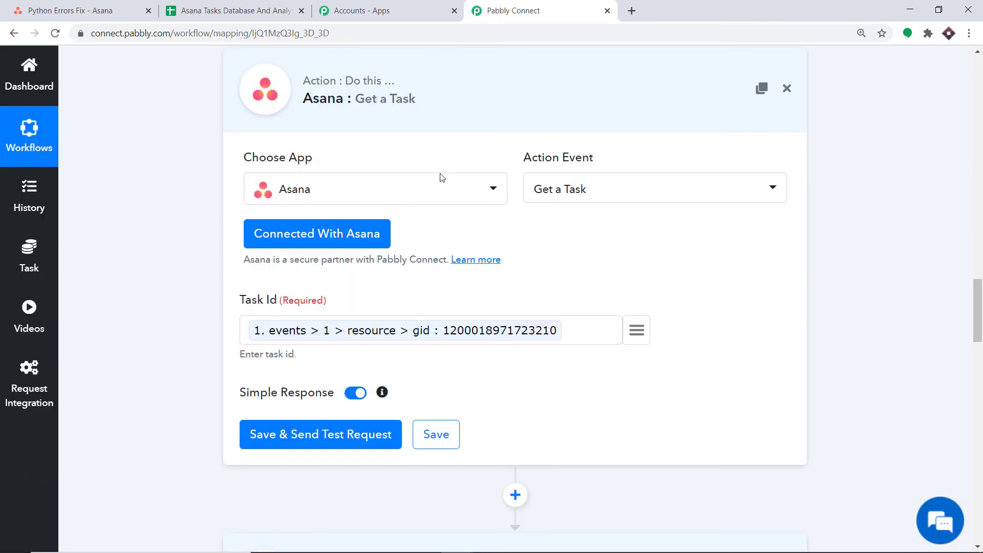
Reconnect the Google Sheets Add New Row action by saving the existing Google Sheets #74 credentials
{"action": "scroll", "coordinate": [384, 269], "scroll_direction": "down", "scroll_amount": 8}
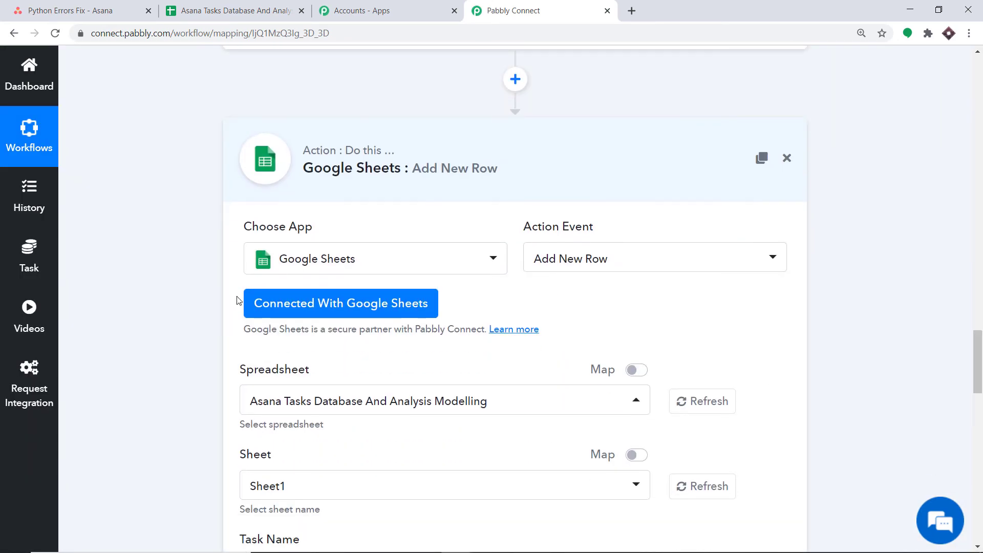
{"action": "left_click", "coordinate": [283, 303]}
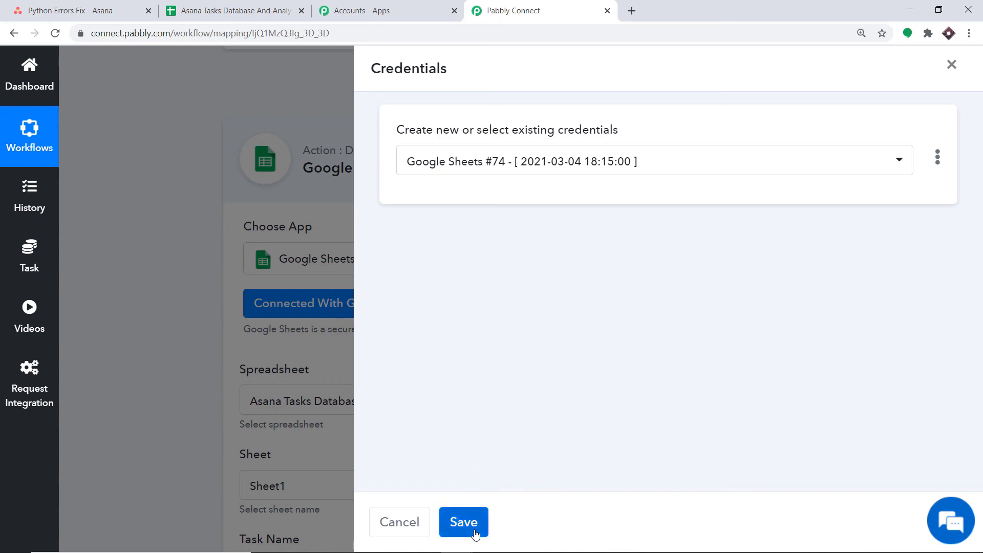
{"action": "left_click", "coordinate": [474, 531]}
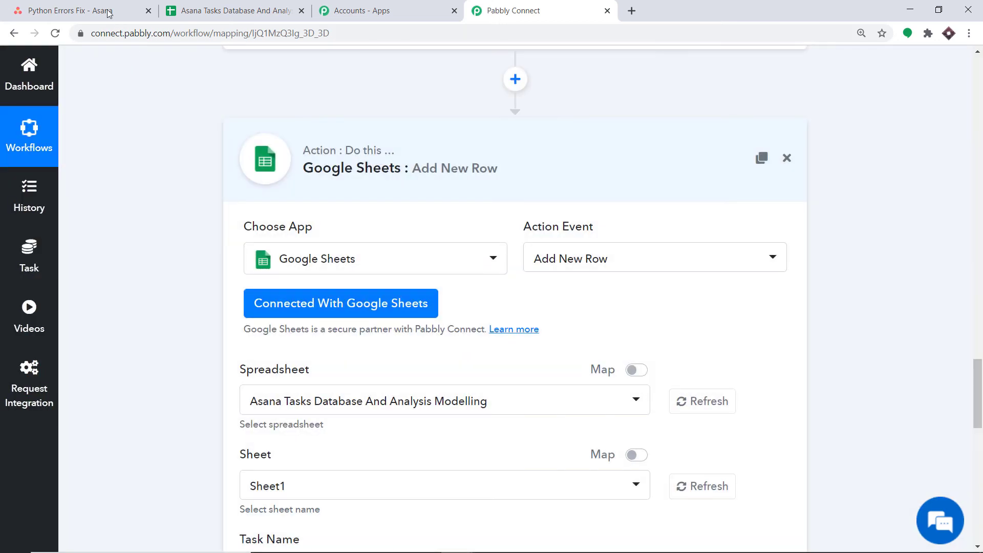
Switch to the Asana Python Errors Fix project and add a task named "While Loop Failed"
{"action": "left_click", "coordinate": [105, 9]}
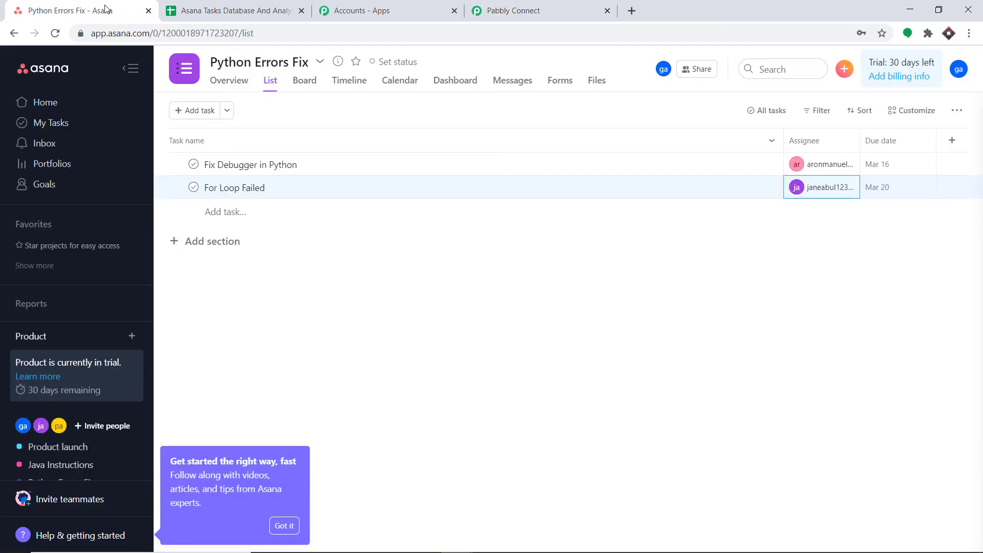
{"action": "left_click", "coordinate": [235, 212]}
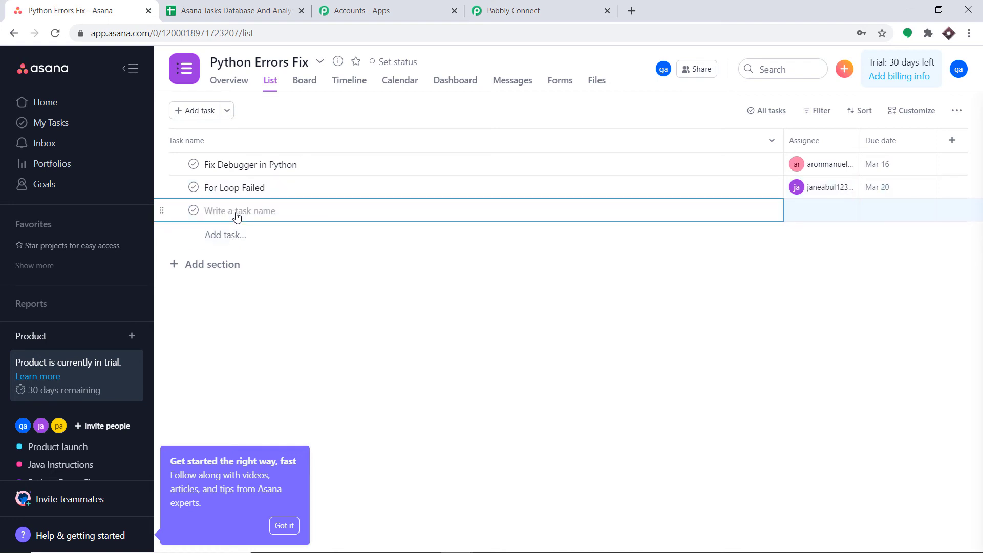
{"action": "type", "text": "While Lopp Failed"}
{"action": "left_click", "coordinate": [238, 211]}
{"action": "type", "text": "o"}
{"action": "key", "text": "Delete"}
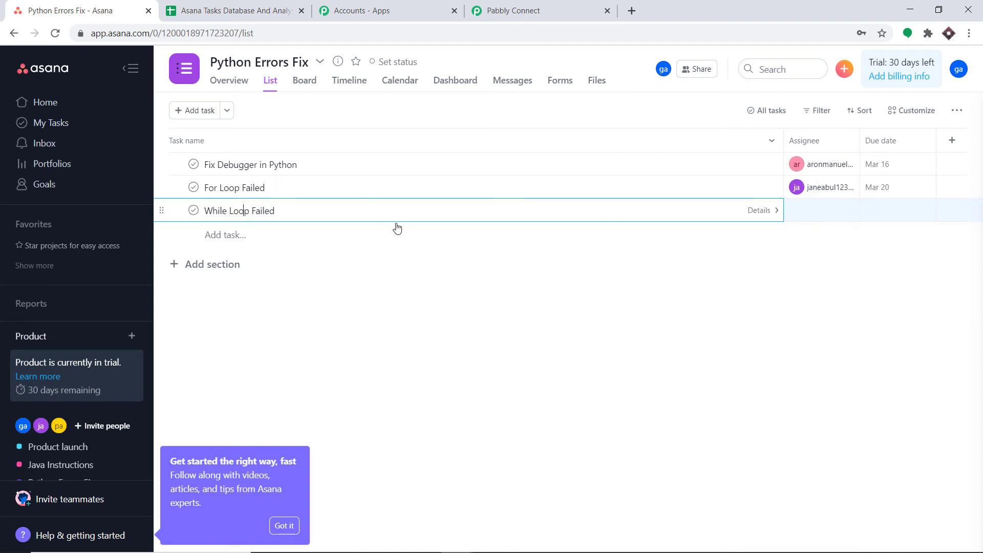
In the While Loop Failed task's details, assign the teammate with the yellow "pa" avatar and set the due date to March 24
{"action": "left_click", "coordinate": [804, 210]}
{"action": "left_click", "coordinate": [721, 219]}
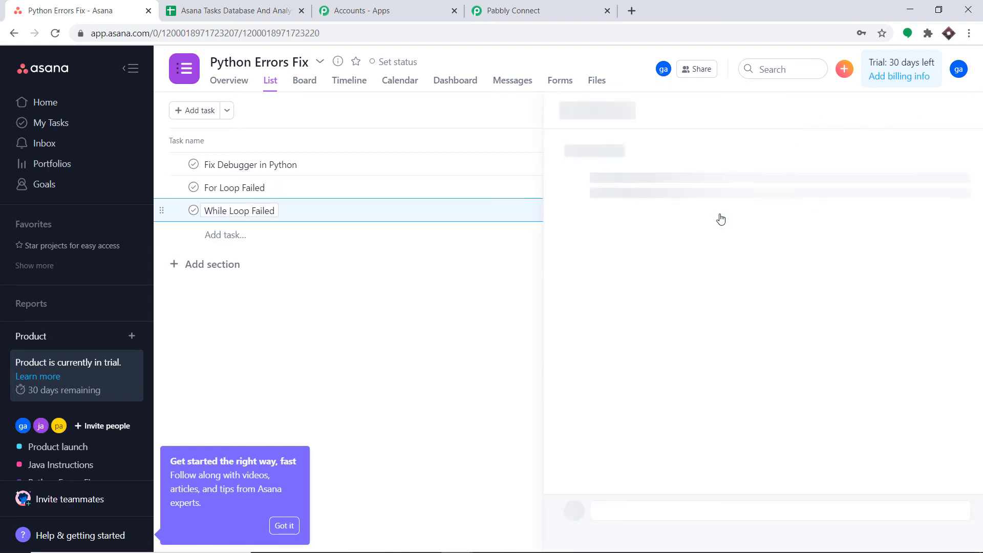
{"action": "left_click", "coordinate": [665, 182]}
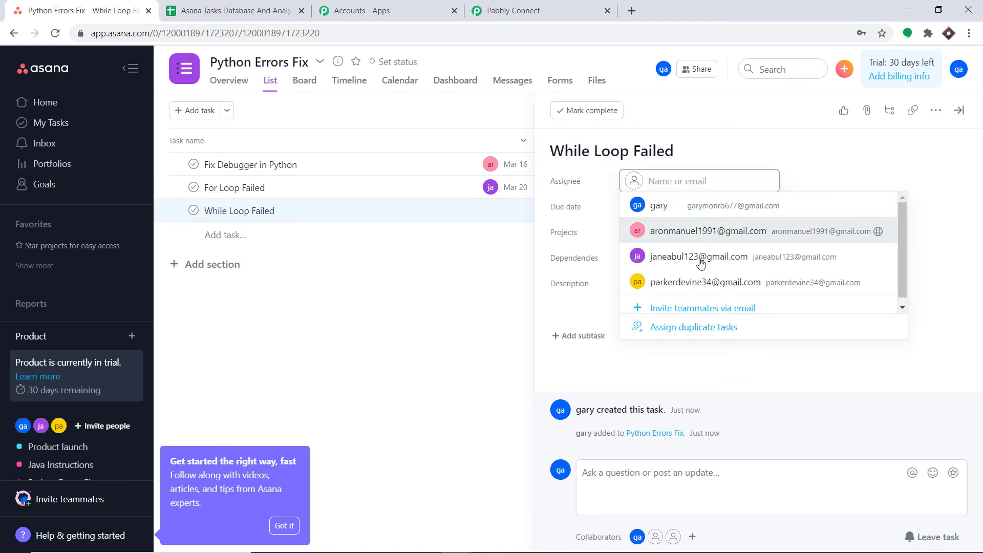
{"action": "left_click", "coordinate": [685, 282]}
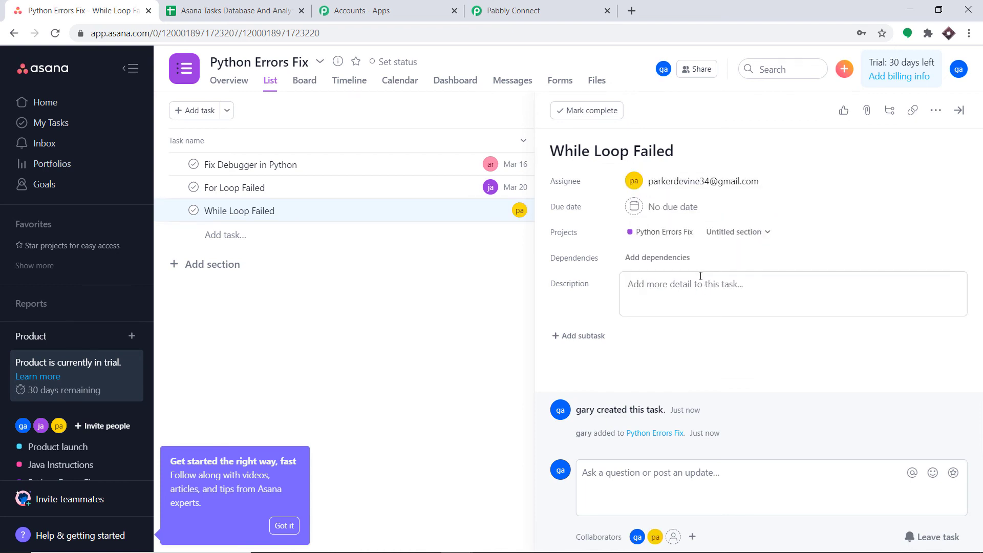
{"action": "left_click", "coordinate": [672, 207]}
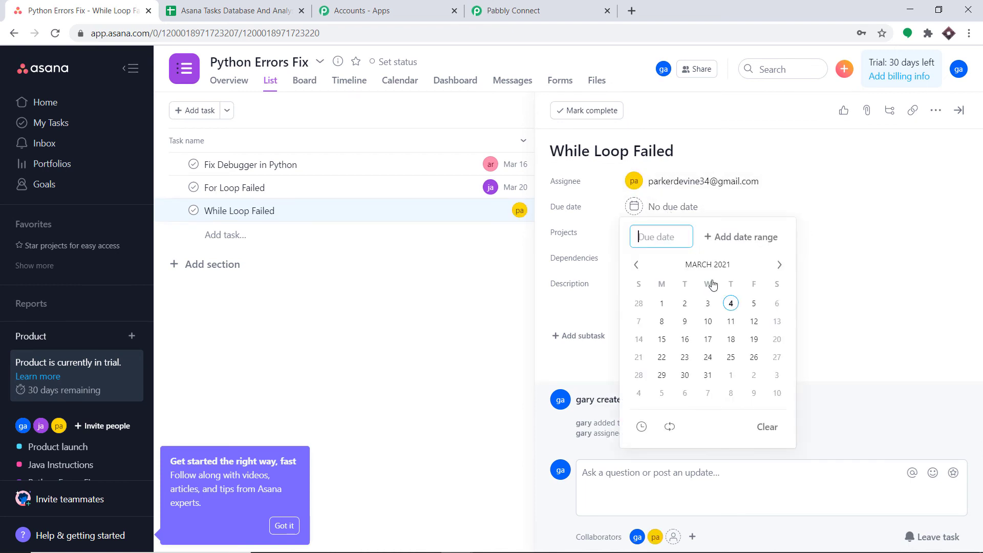
{"action": "left_click", "coordinate": [708, 357]}
{"action": "left_click", "coordinate": [871, 222]}
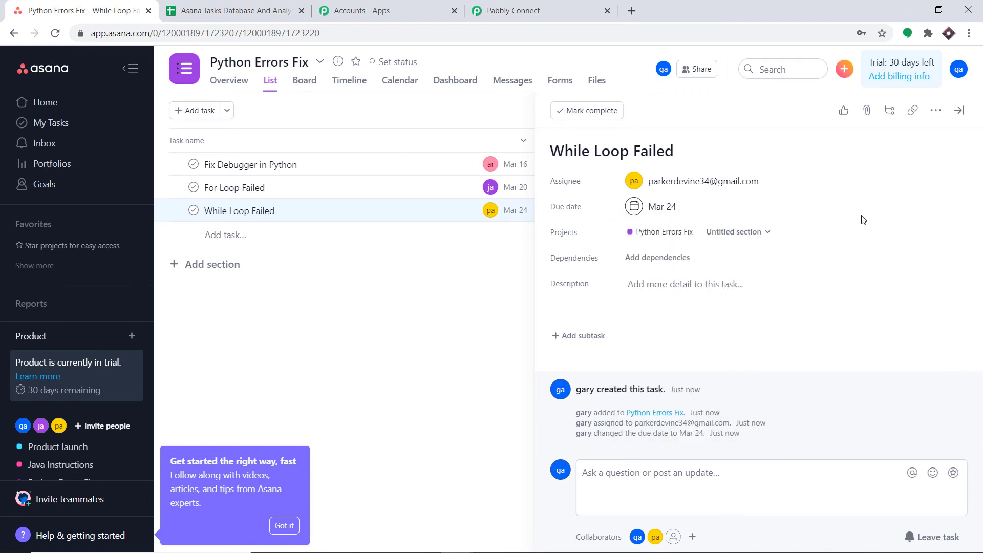
Enter the task description "The For loop and while loop are creating a problem for debugging" and close the task details
{"action": "left_click", "coordinate": [686, 285]}
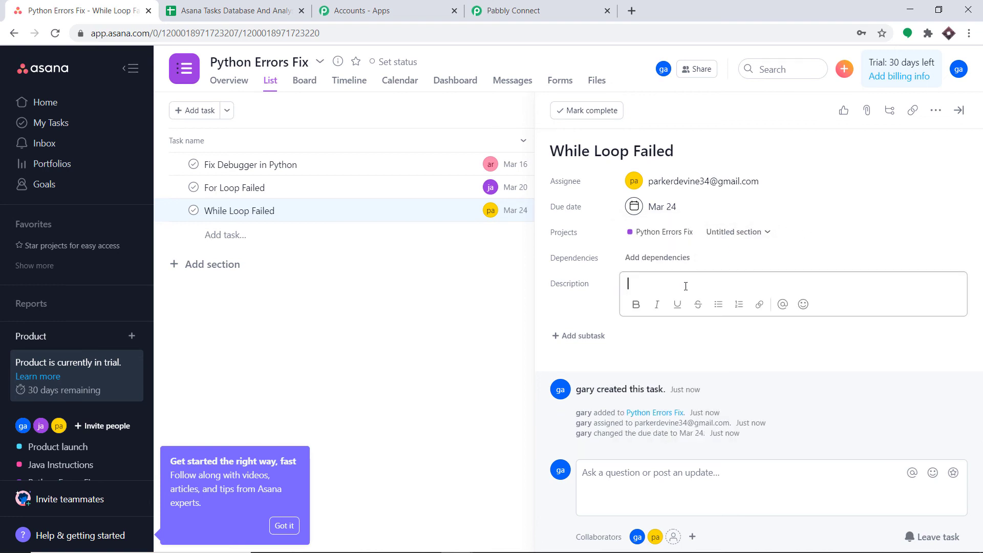
{"action": "type", "text": "The For "}
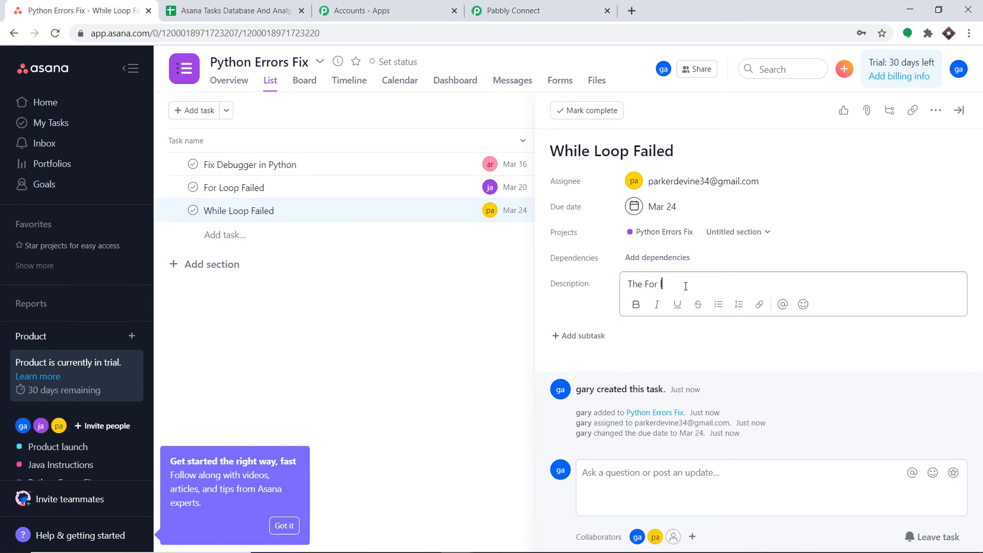
{"action": "type", "text": "loop and while loop are creatinga "}
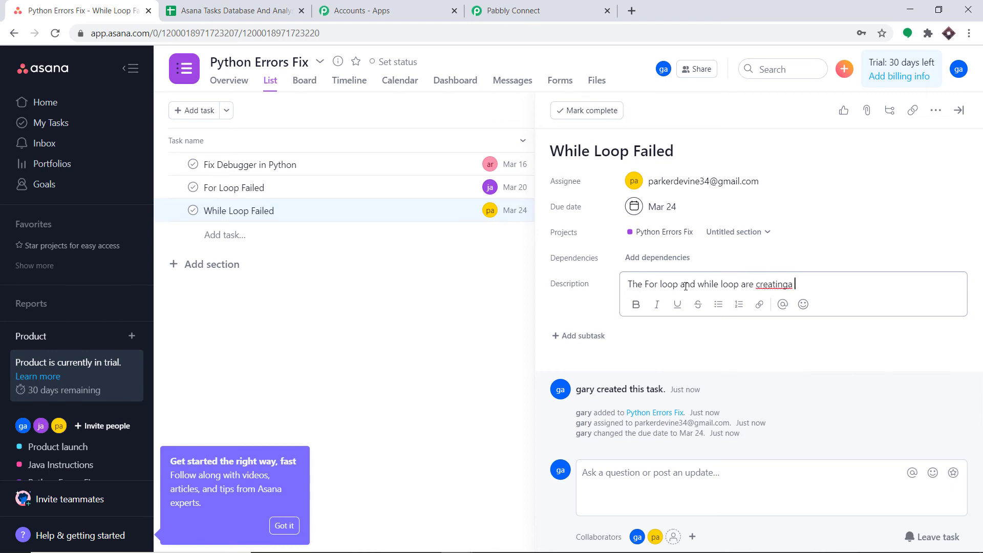
{"action": "type", "text": "problem for debugging"}
{"action": "left_click", "coordinate": [789, 284]}
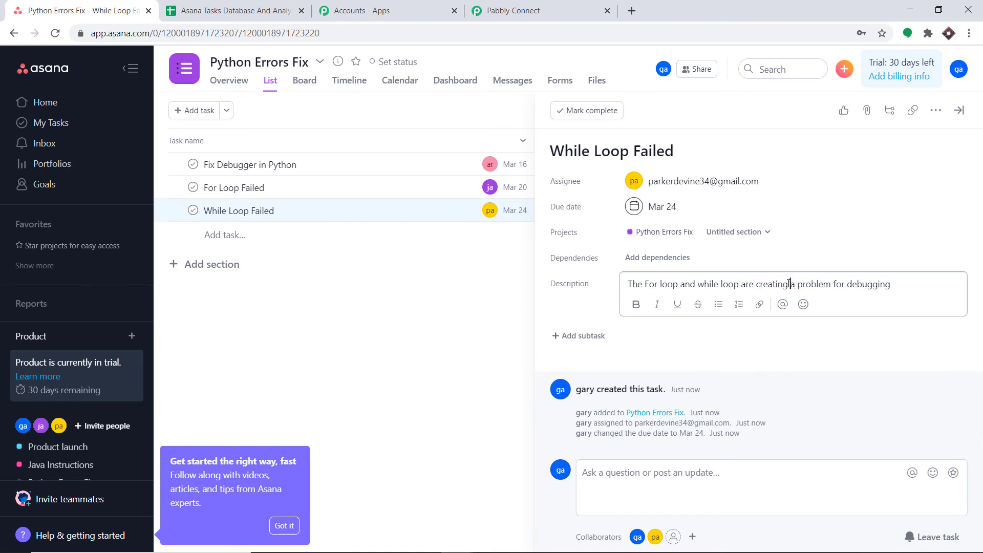
{"action": "left_click", "coordinate": [383, 246]}
{"action": "left_click", "coordinate": [384, 246]}
{"action": "key", "text": "Escape"}
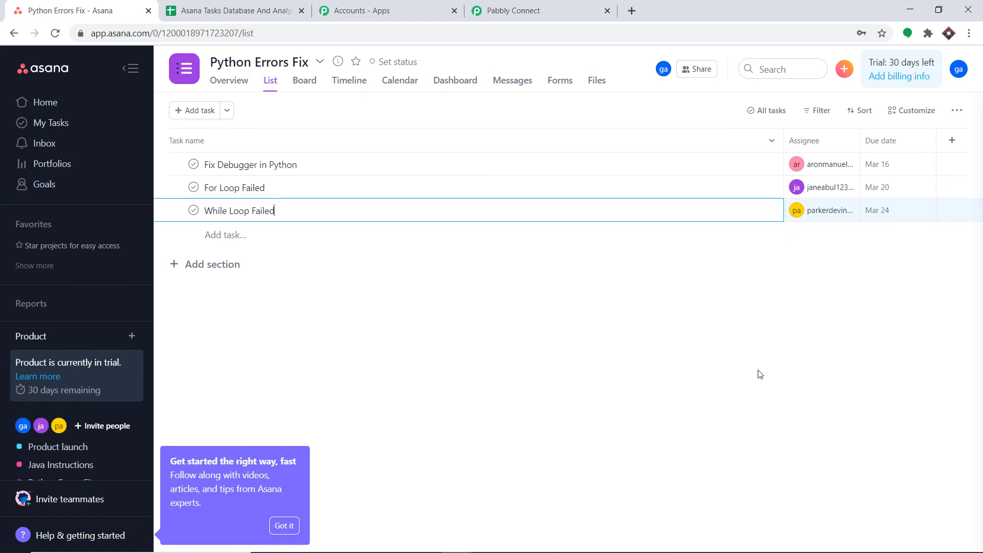
Check the While Loop Failed row in the Google Sheets spreadsheet, including its Notes cell
{"action": "key", "text": "ctrl+Tab"}
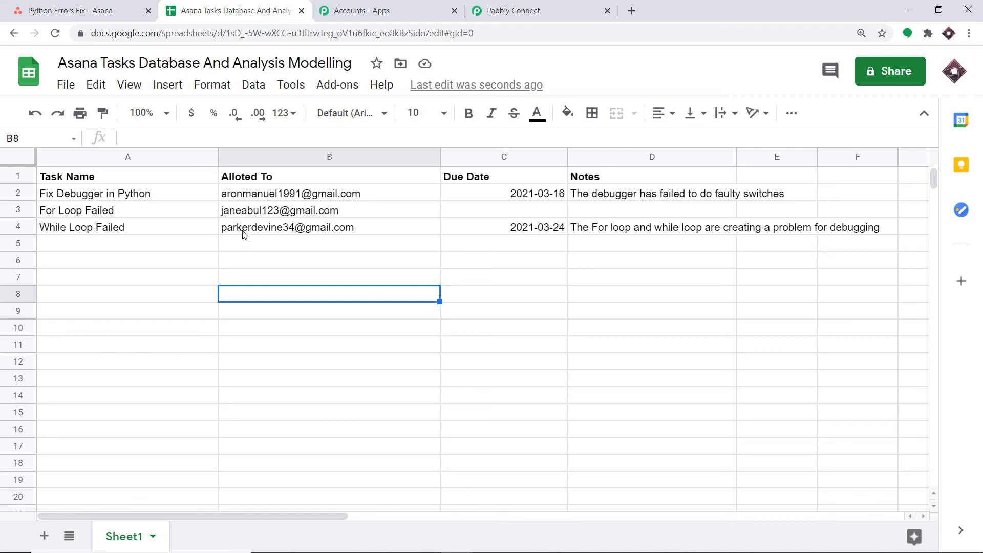
{"action": "mouse_move", "coordinate": [263, 238]}
{"action": "left_click", "coordinate": [633, 231]}
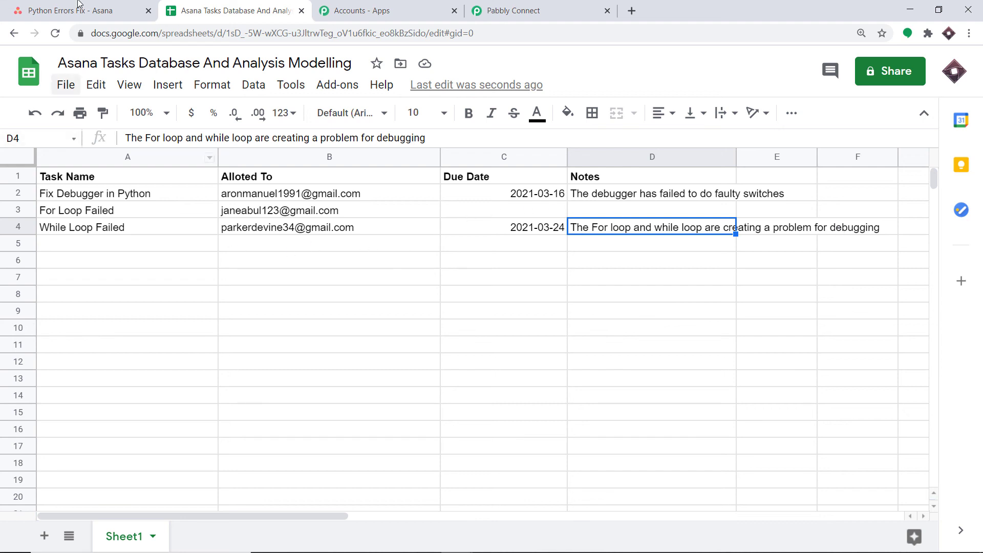
Return to the Asana Python Errors Fix project and add a task named "Transistor failed"
{"action": "key", "text": "ctrl+shift+Tab"}
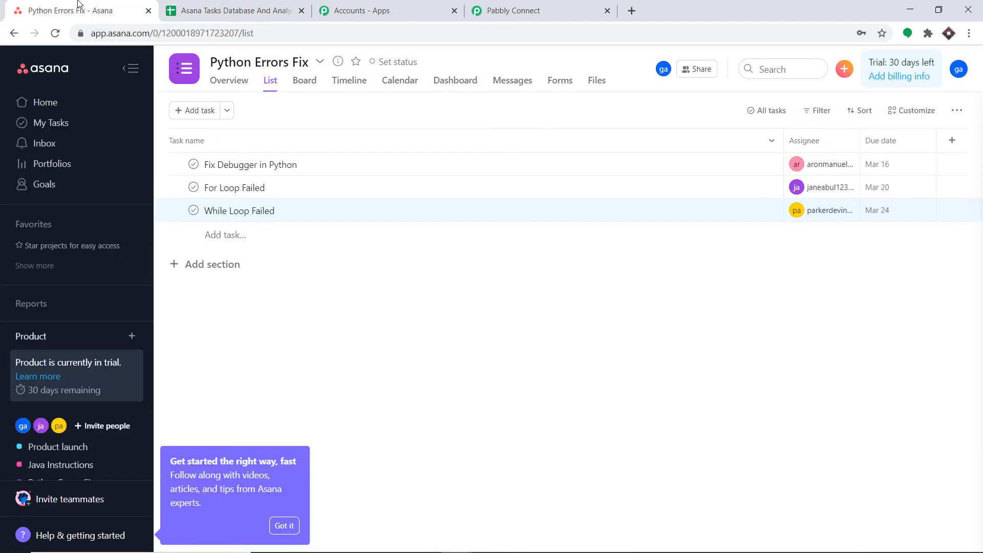
{"action": "left_click", "coordinate": [224, 236]}
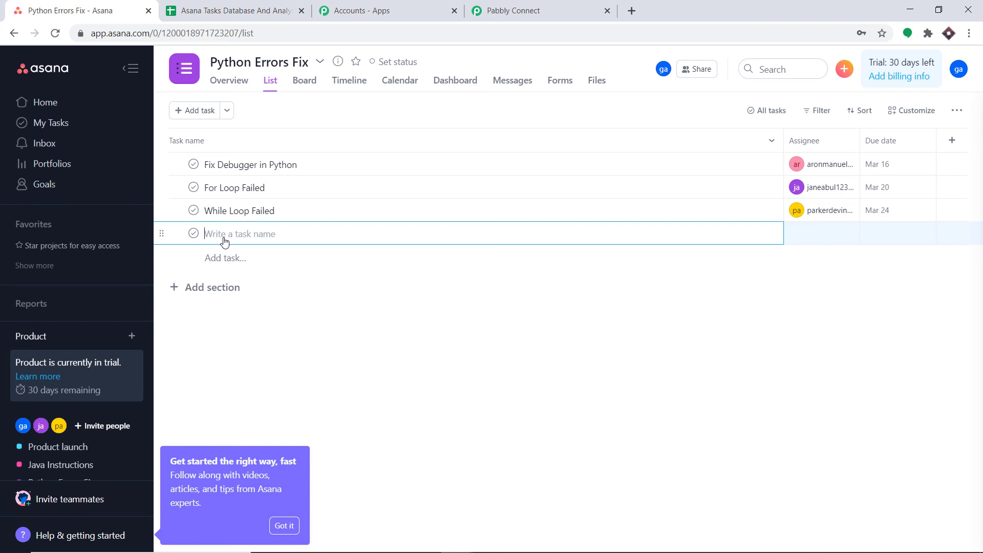
{"action": "type", "text": "Tranistor failed"}
{"action": "left_click", "coordinate": [221, 235]}
{"action": "type", "text": "s"}
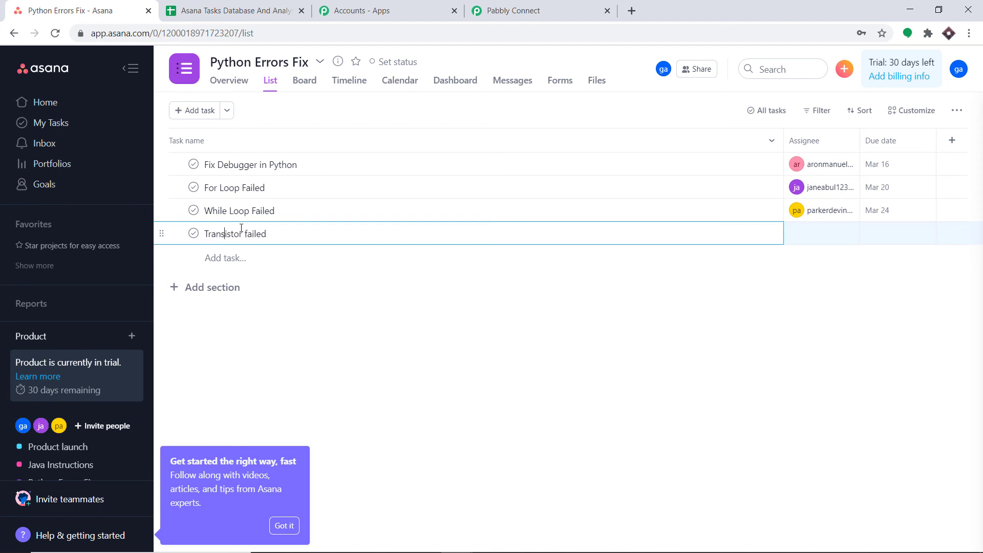
Assign the Transistor failed task to the same teammate as For Loop Failed and set its due date to March 15
{"action": "left_click", "coordinate": [275, 235]}
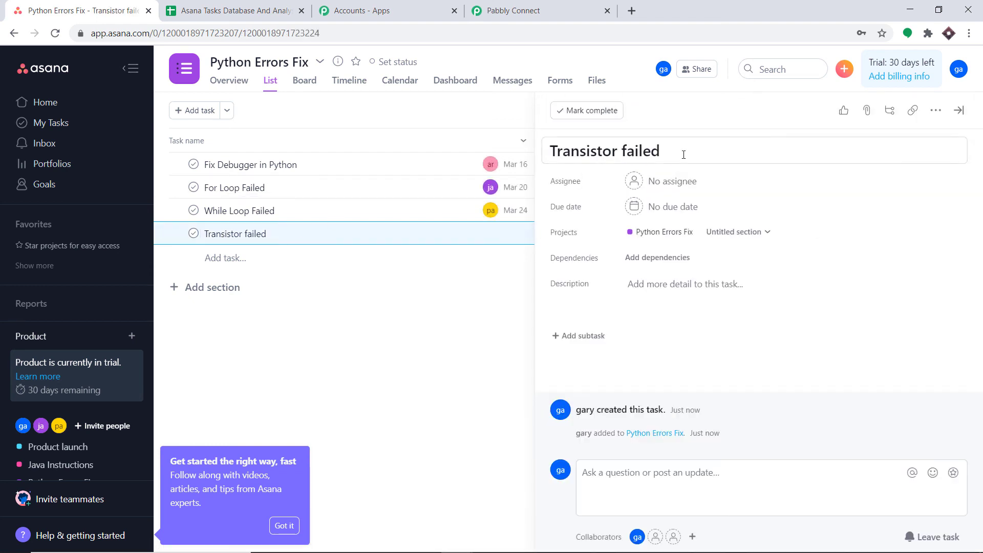
{"action": "left_click", "coordinate": [684, 181]}
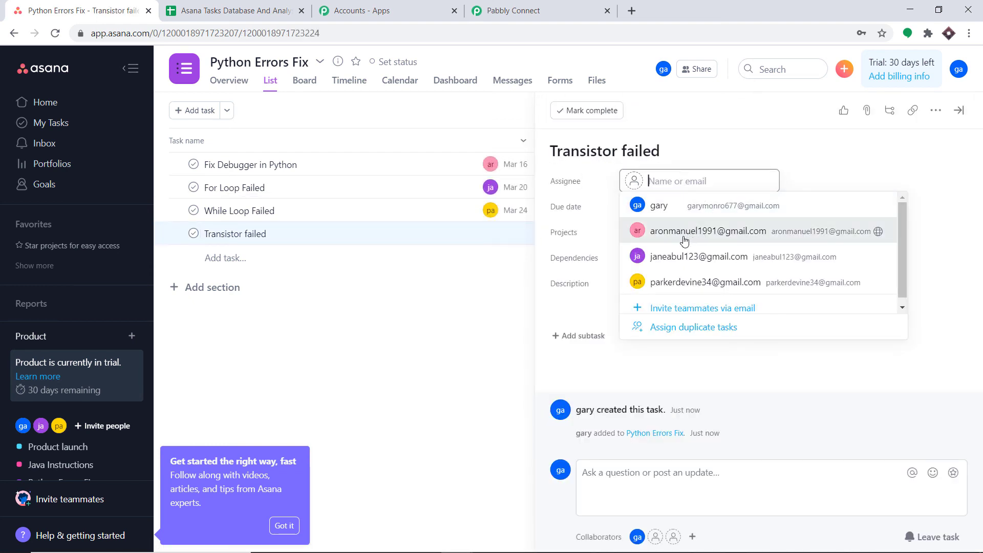
{"action": "left_click", "coordinate": [669, 260]}
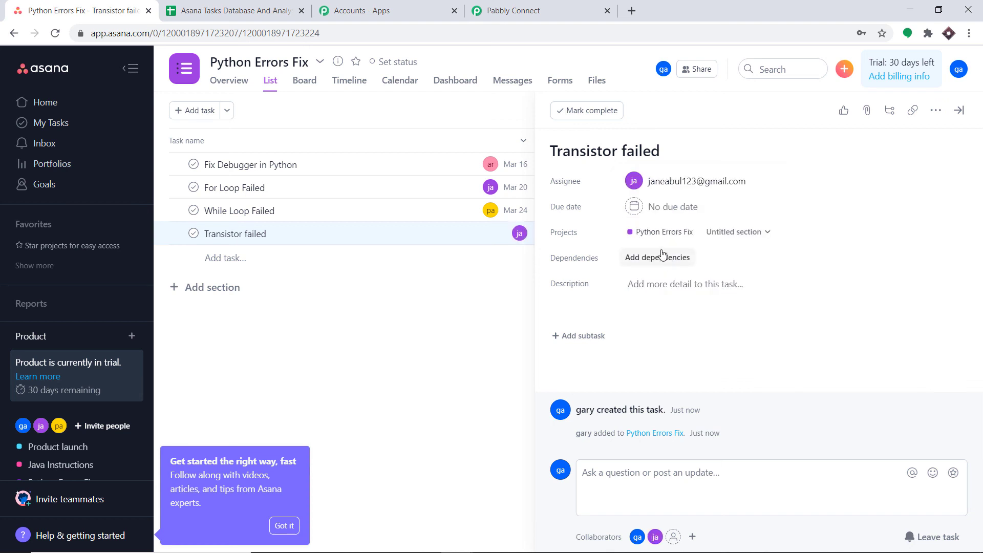
{"action": "left_click", "coordinate": [673, 210]}
{"action": "left_click", "coordinate": [662, 340]}
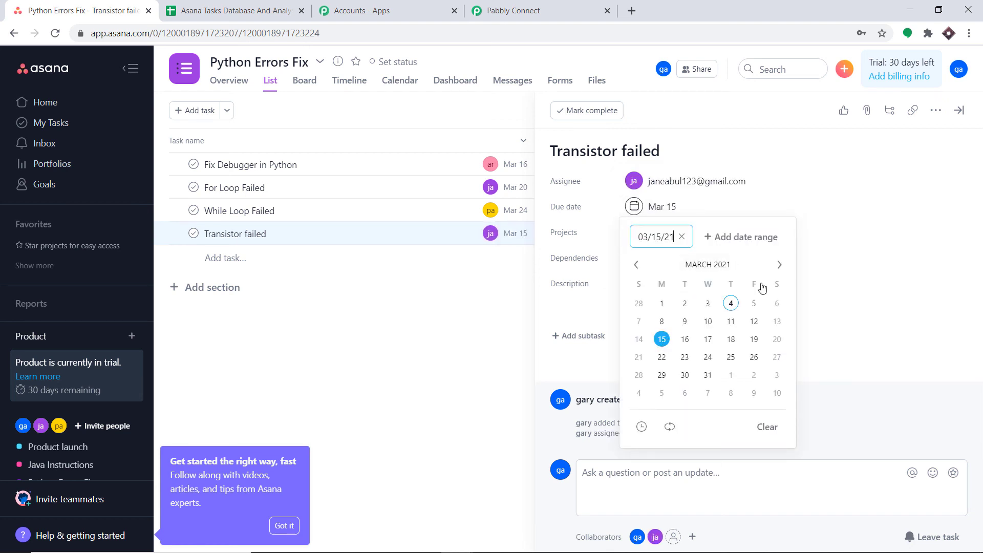
Enter the Transistor failed task's description "The transistor should be brought from Croatia" and close the task details
{"action": "left_click", "coordinate": [665, 286]}
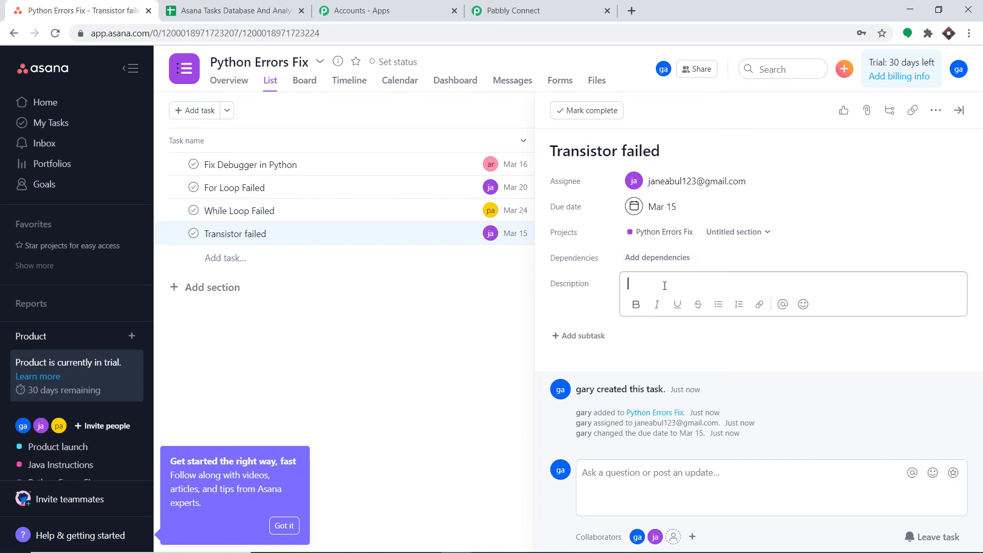
{"action": "type", "text": "The t"}
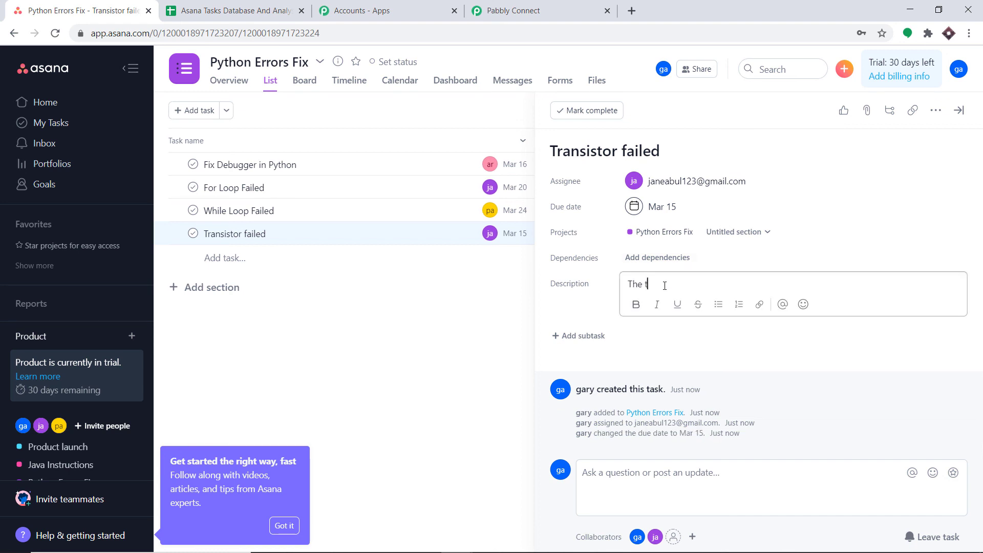
{"action": "type", "text": "ransistor should be brought from Croatia"}
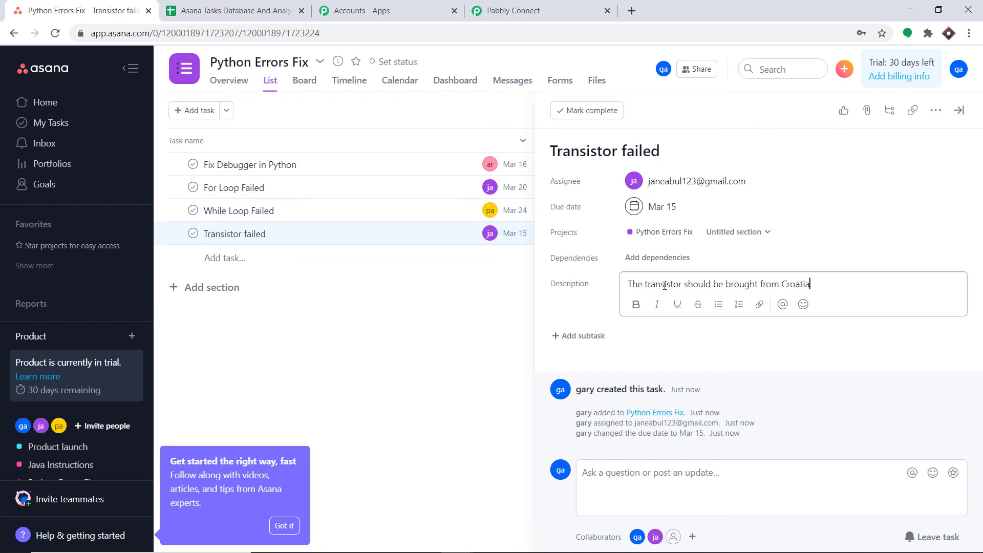
{"action": "left_click", "coordinate": [706, 340]}
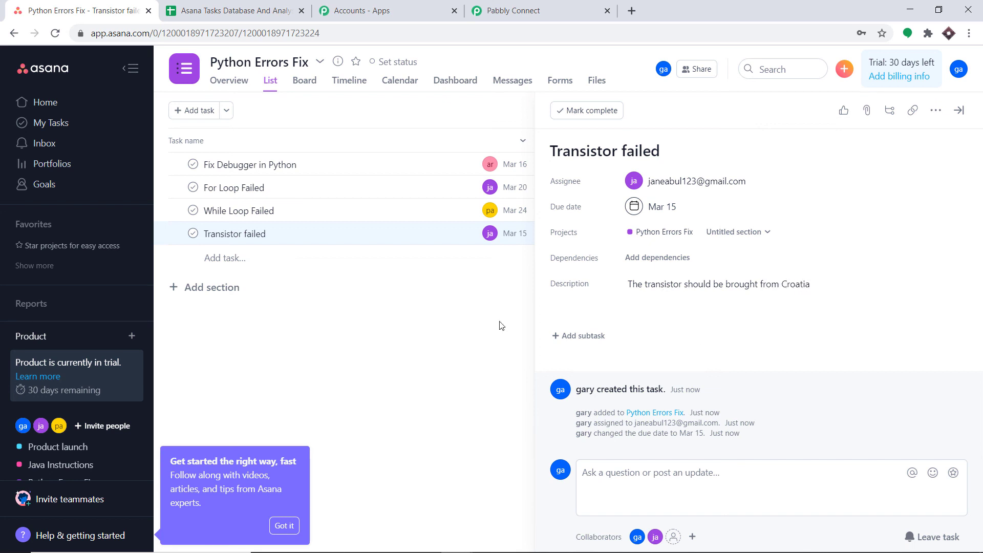
{"action": "left_click", "coordinate": [328, 297]}
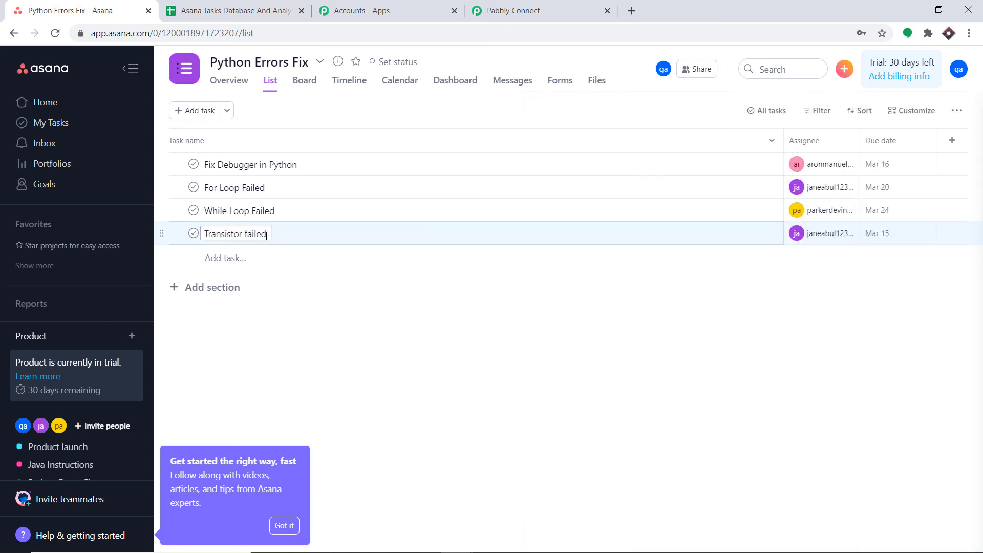
Switch to the Google Sheets spreadsheet and check the Transistor failed row's task name, assignee, due date and notes cells
{"action": "left_click", "coordinate": [252, 6]}
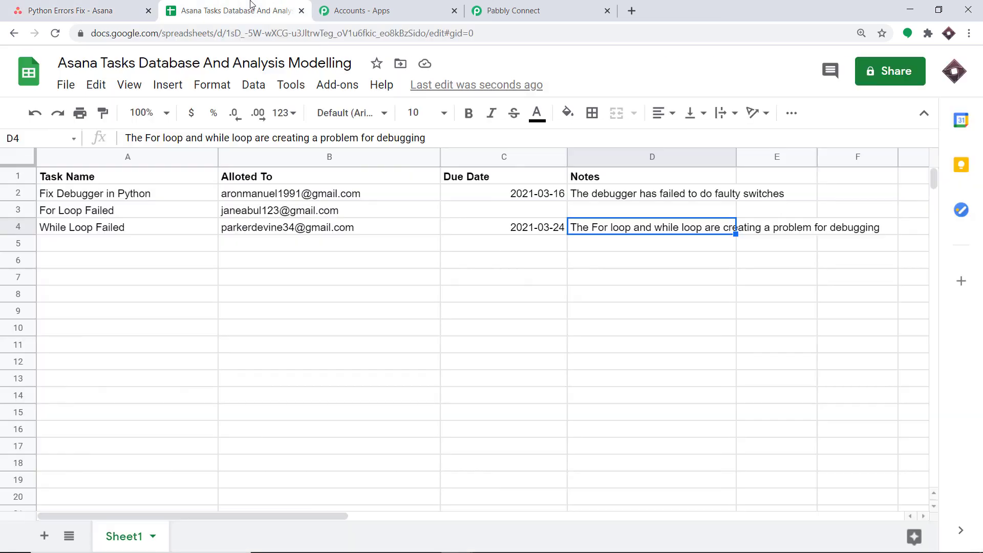
{"action": "left_click", "coordinate": [342, 276]}
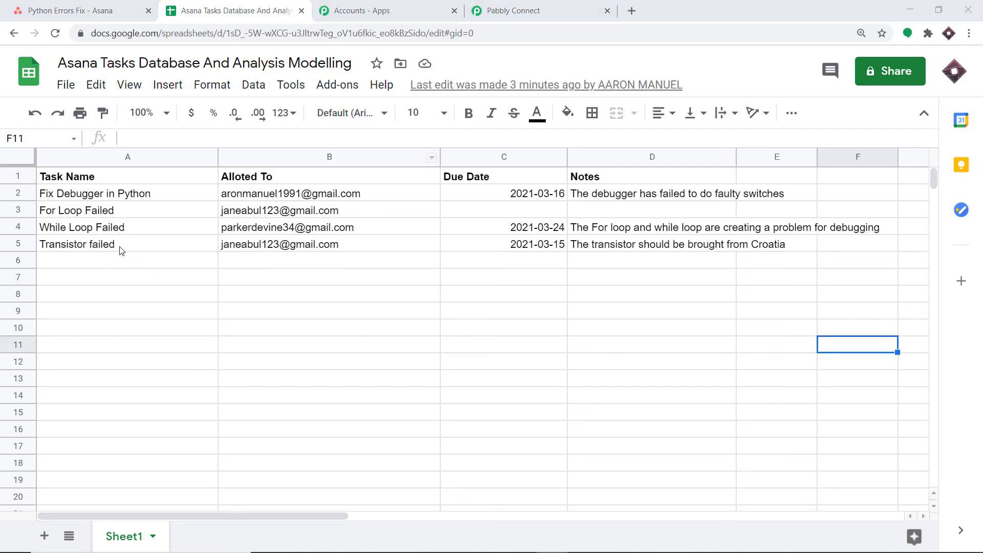
{"action": "left_click", "coordinate": [79, 249]}
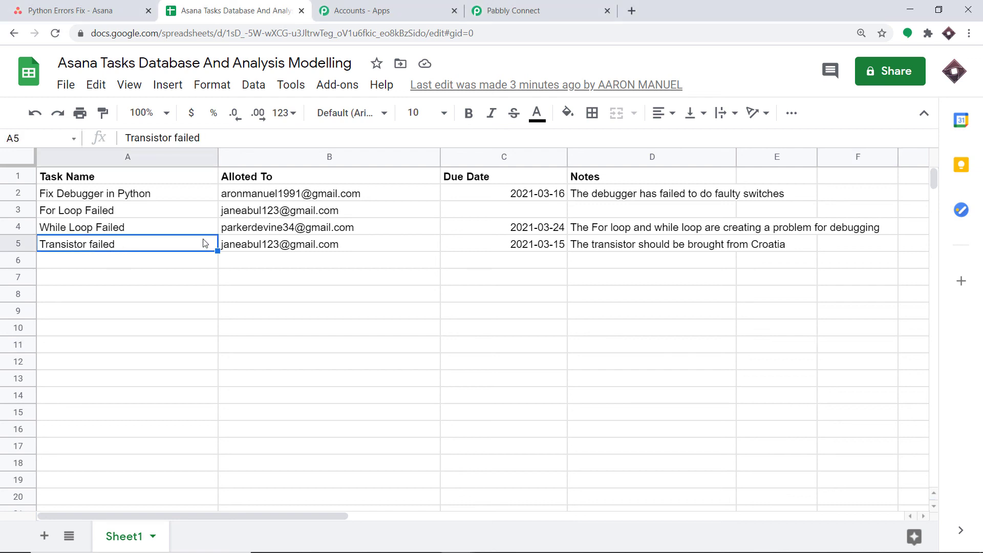
{"action": "left_click", "coordinate": [249, 248]}
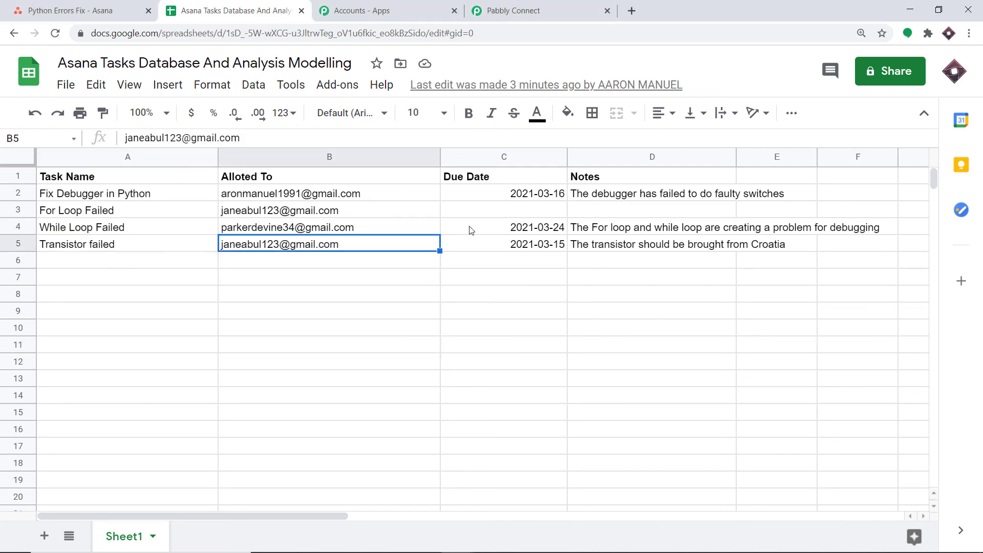
{"action": "left_click", "coordinate": [529, 244]}
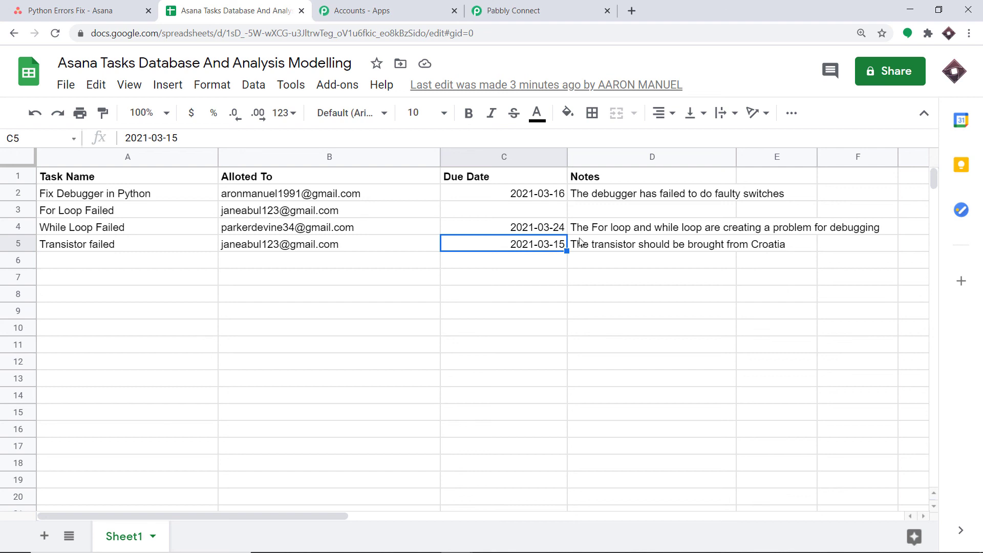
{"action": "left_click", "coordinate": [604, 248]}
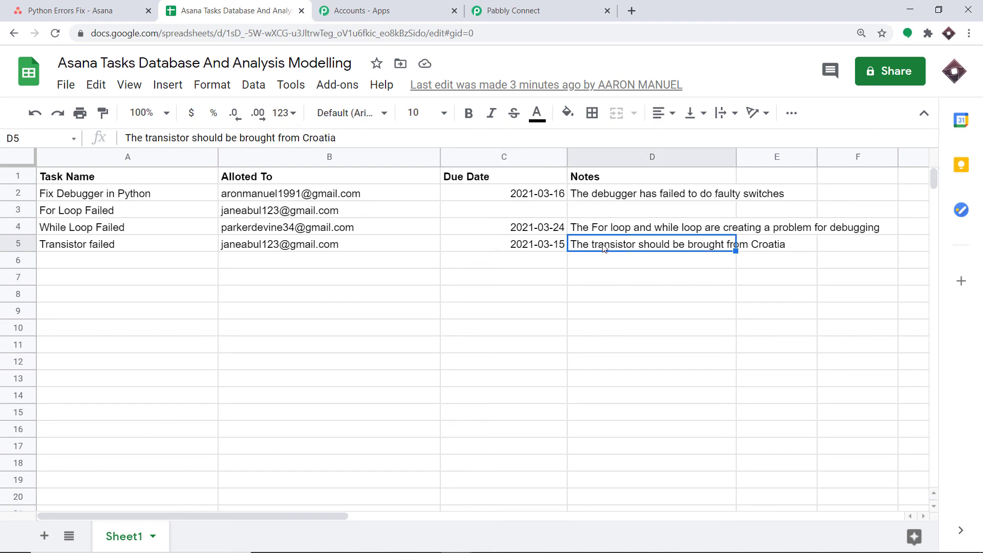